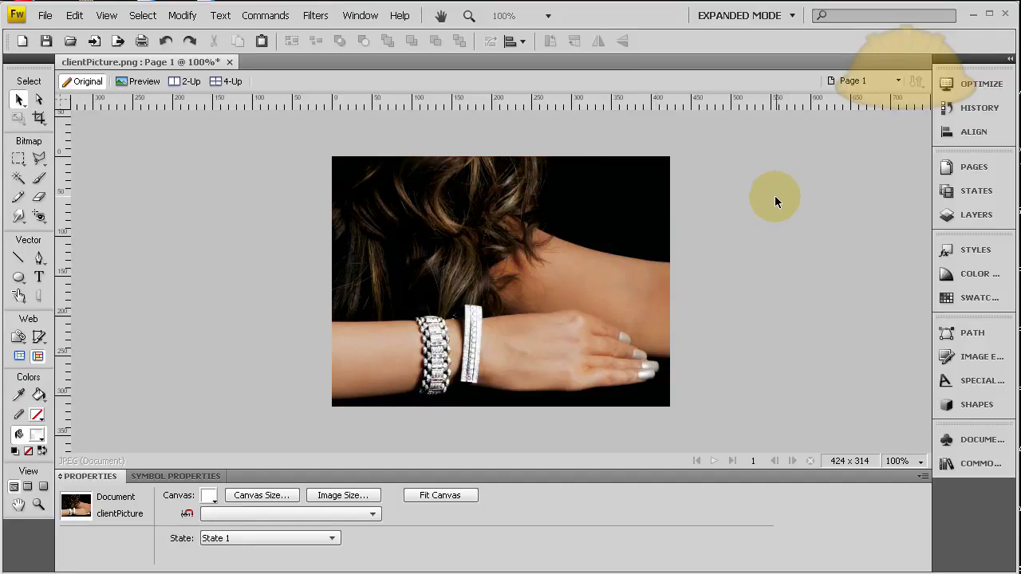
# Step: Copy the picture from Fireworks and paste it into a new ActionScript 3.0 Flash file as a movie clip with editable paths and text
pyautogui.click(572, 281)
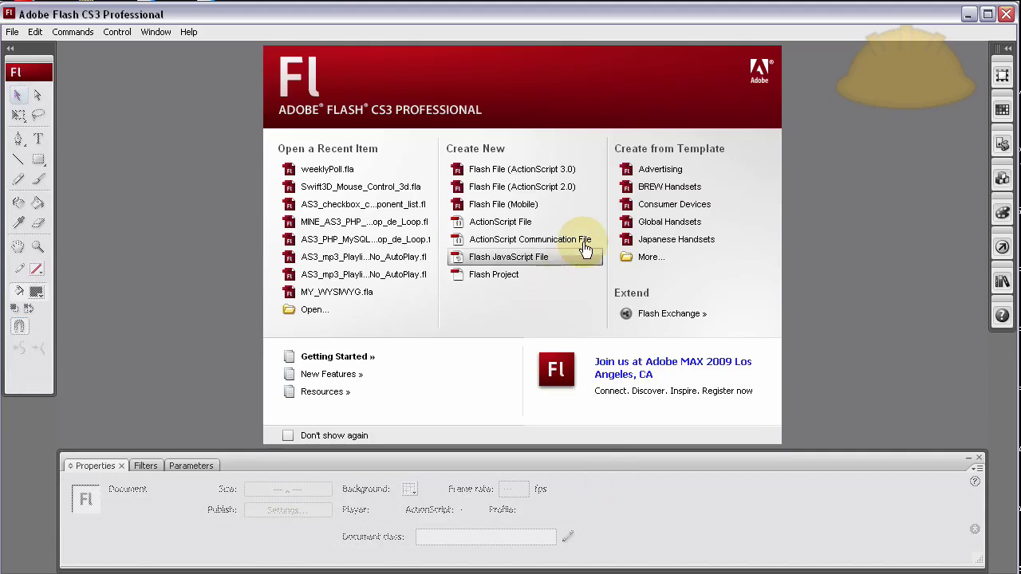
pyautogui.click(535, 169)
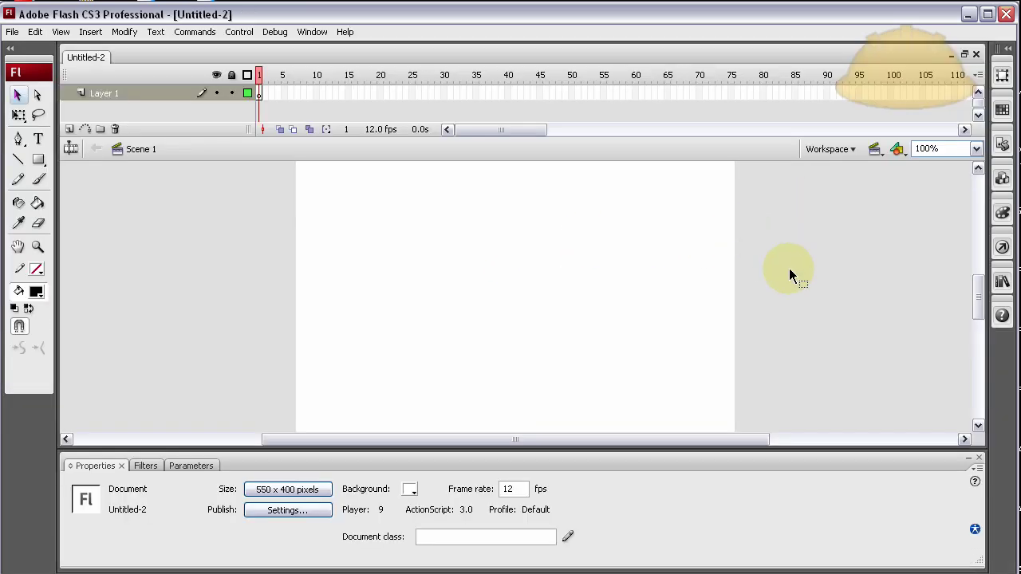
pyautogui.click(787, 266)
pyautogui.hotkey('ctrl', 'v')
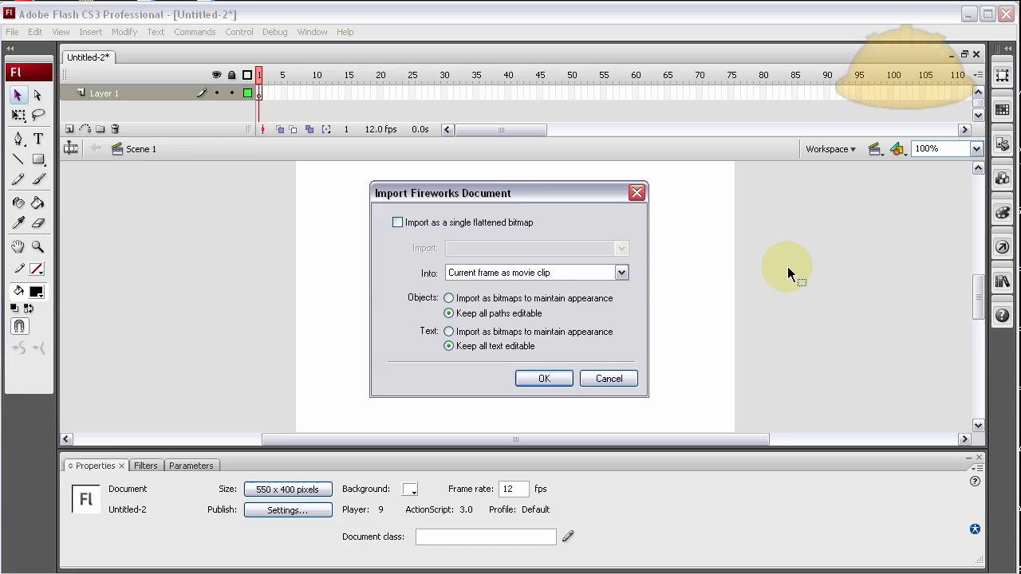
pyautogui.click(564, 380)
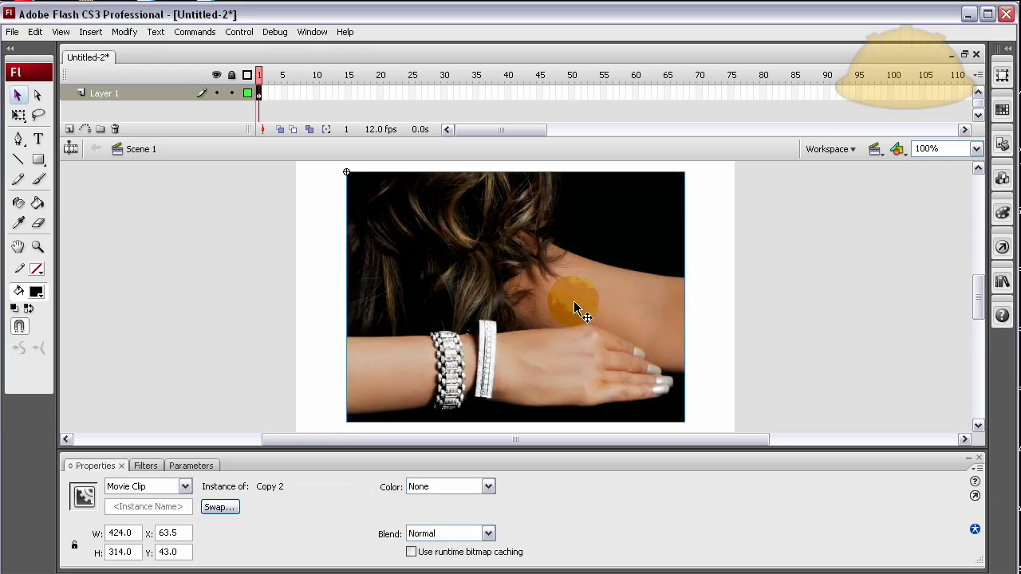
pyautogui.click(778, 291)
pyautogui.scroll(1, 776, 288)
pyautogui.scroll(-2, 757, 293)
pyautogui.scroll(2, 756, 301)
pyautogui.scroll(-2, 756, 302)
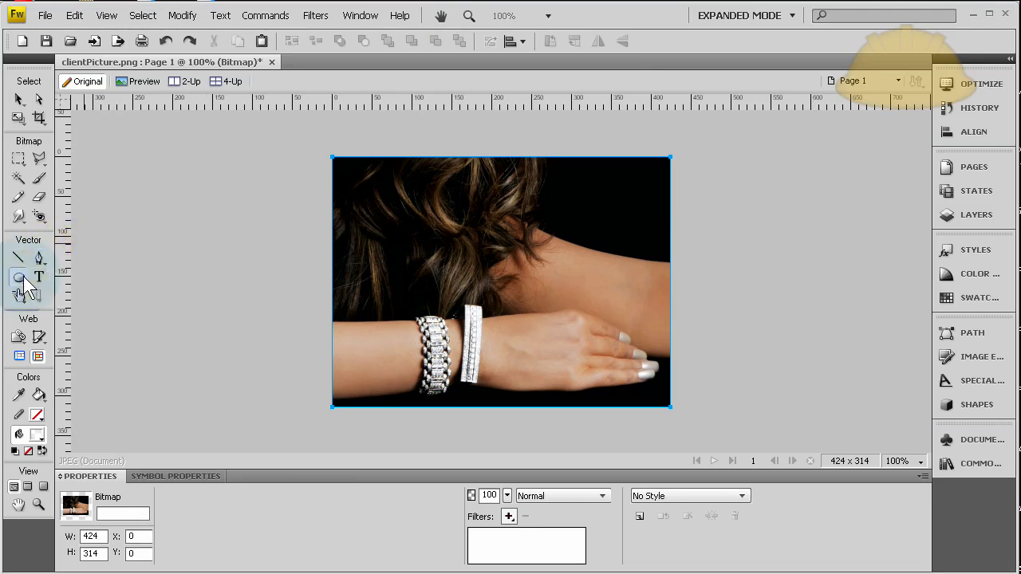
# Step: In Fireworks, draw a star about 139 by 132 pixels over the hair above the bracelets and give it 8 points
pyautogui.moveTo(24, 276); pyautogui.dragTo(59, 558)
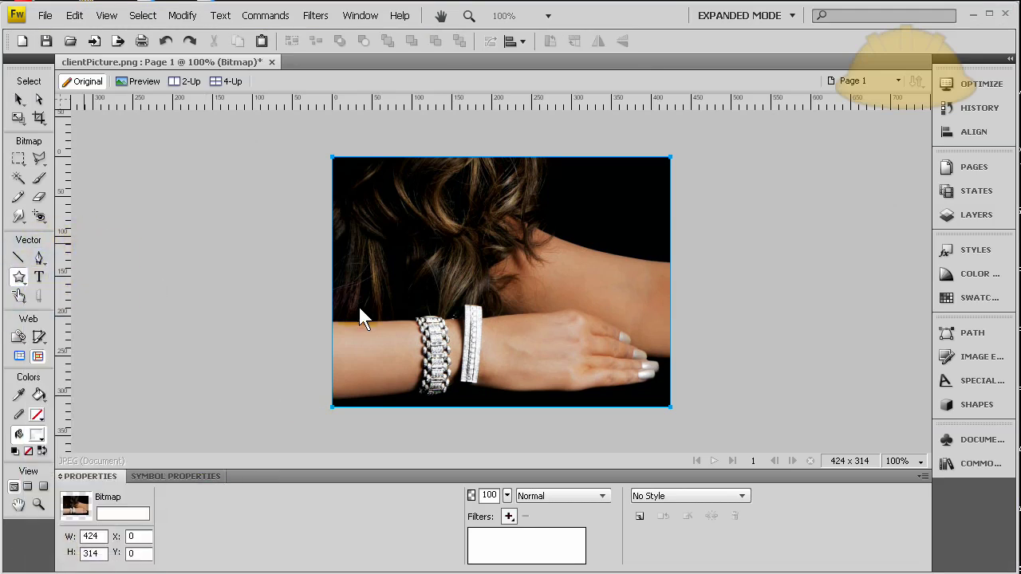
pyautogui.moveTo(411, 206); pyautogui.dragTo(522, 310)
pyautogui.press('v')
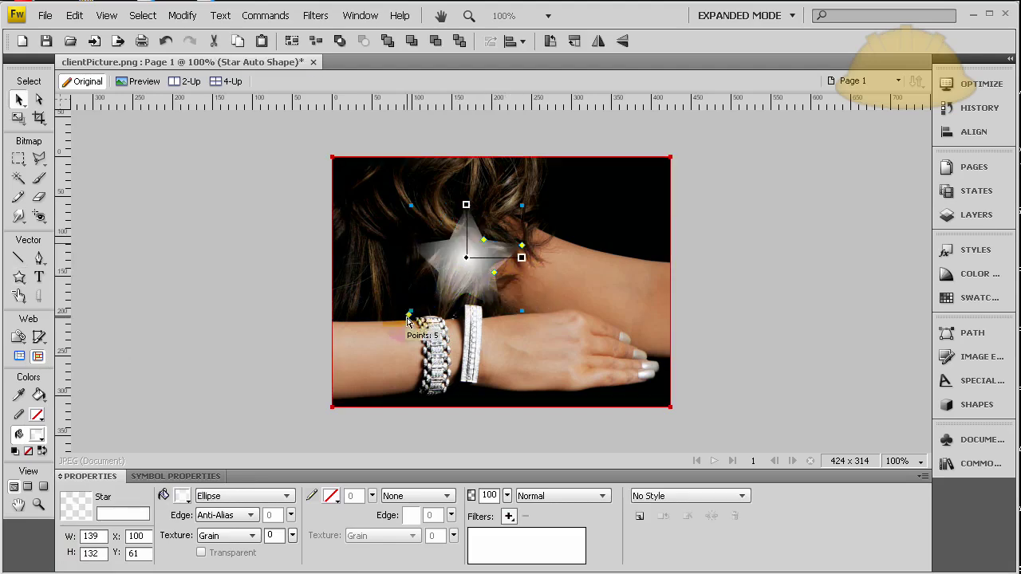
pyautogui.moveTo(409, 316)
pyautogui.mouseDown()
pyautogui.moveTo(402, 292)
pyautogui.moveTo(409, 313)
pyautogui.mouseUp()
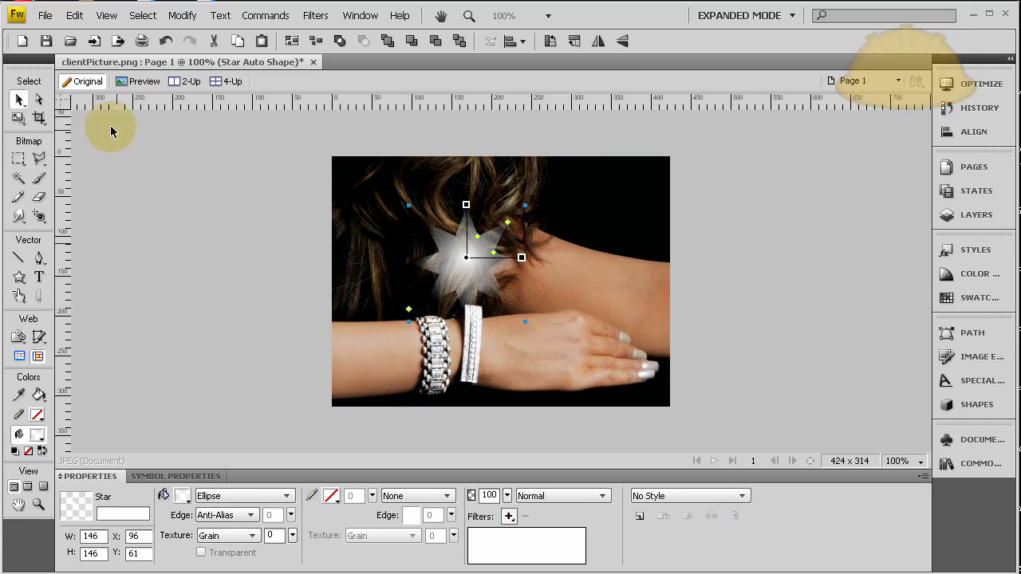
# Step: Give the star a solid white fill and pull its inner radius toward the center to make thin, sharp rays
pyautogui.click(247, 496)
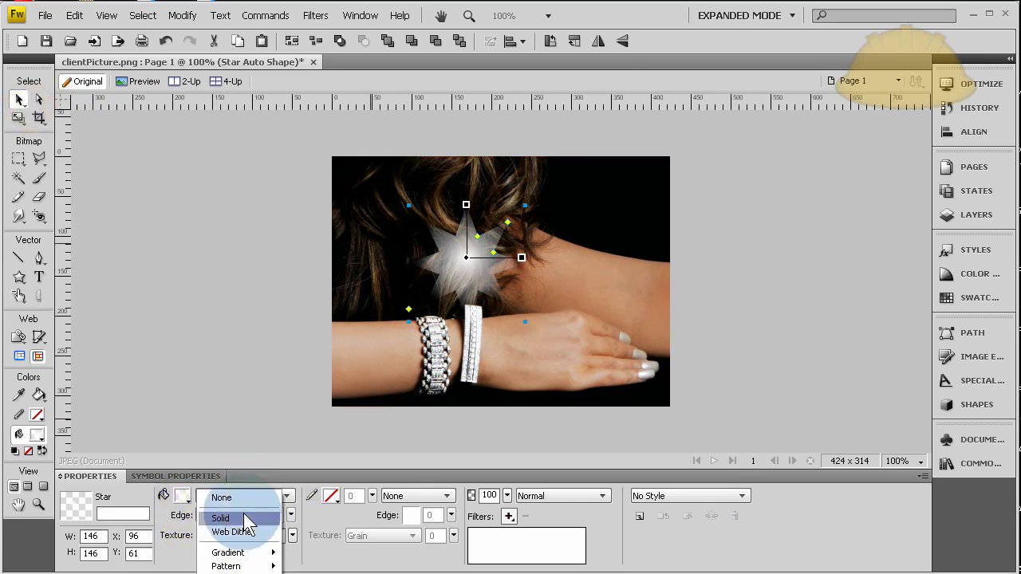
pyautogui.click(247, 519)
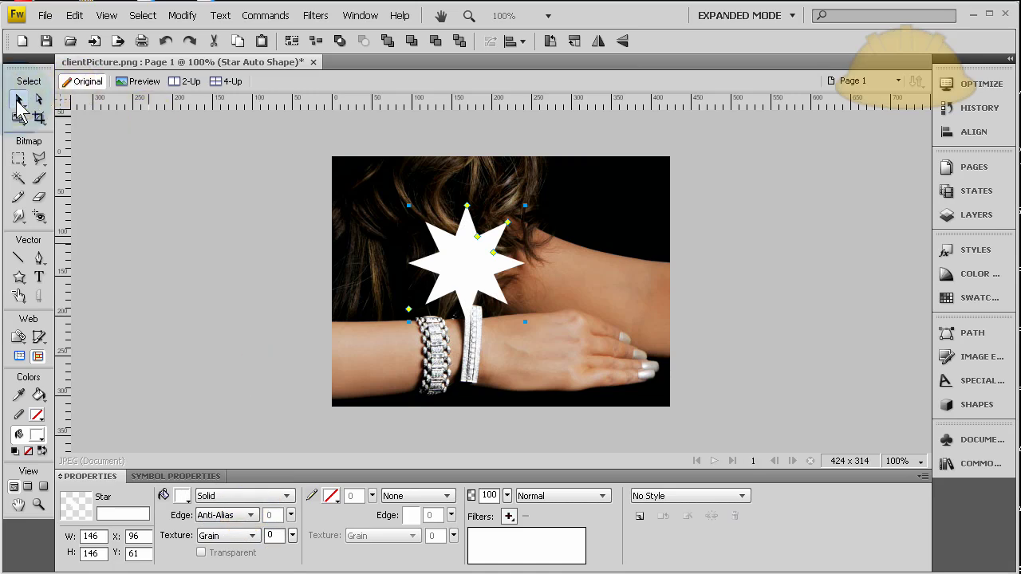
pyautogui.click(152, 233)
pyautogui.click(477, 241)
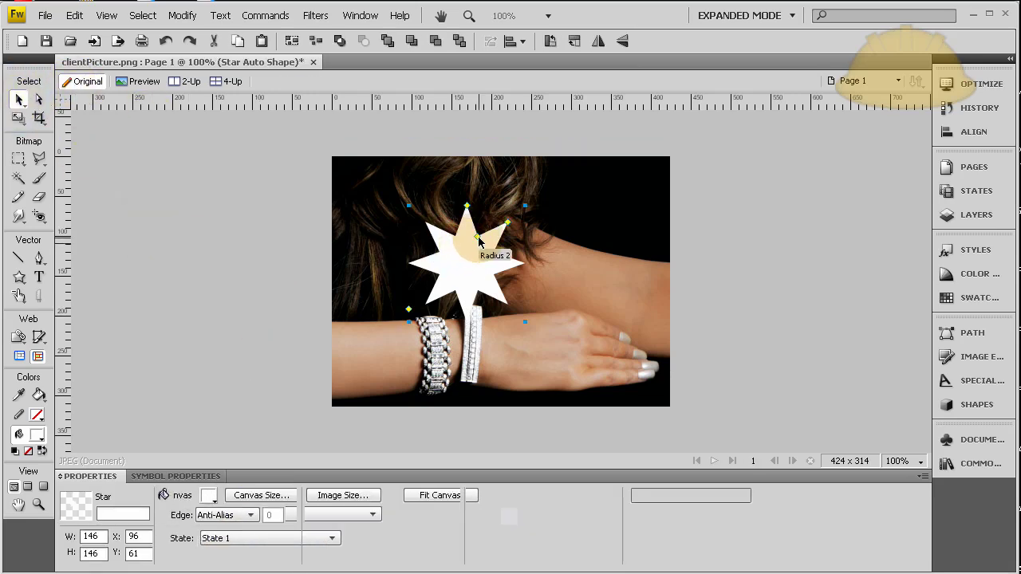
pyautogui.moveTo(478, 239); pyautogui.dragTo(472, 255)
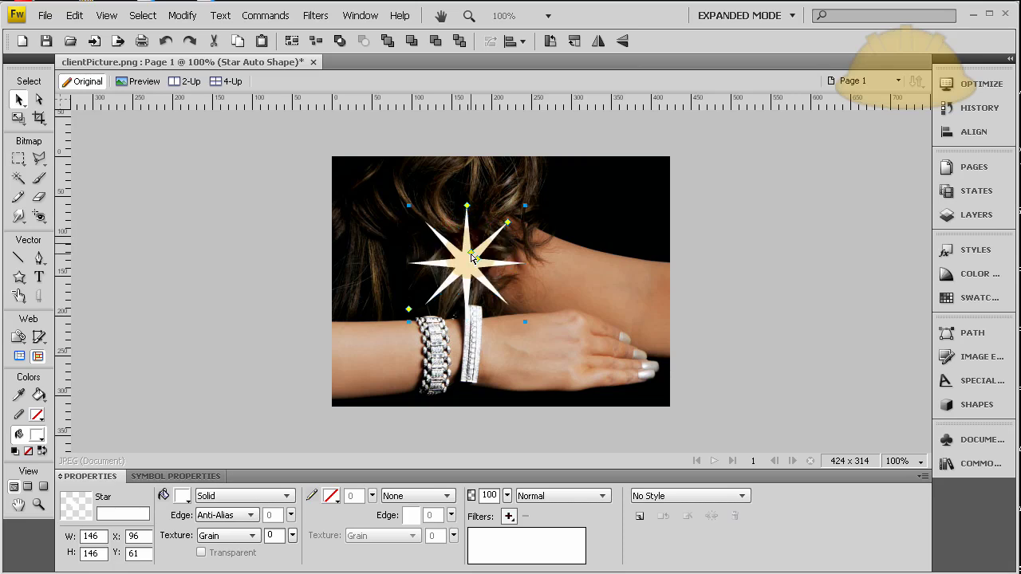
pyautogui.click(716, 247)
pyautogui.hotkey('ctrl', 'z')
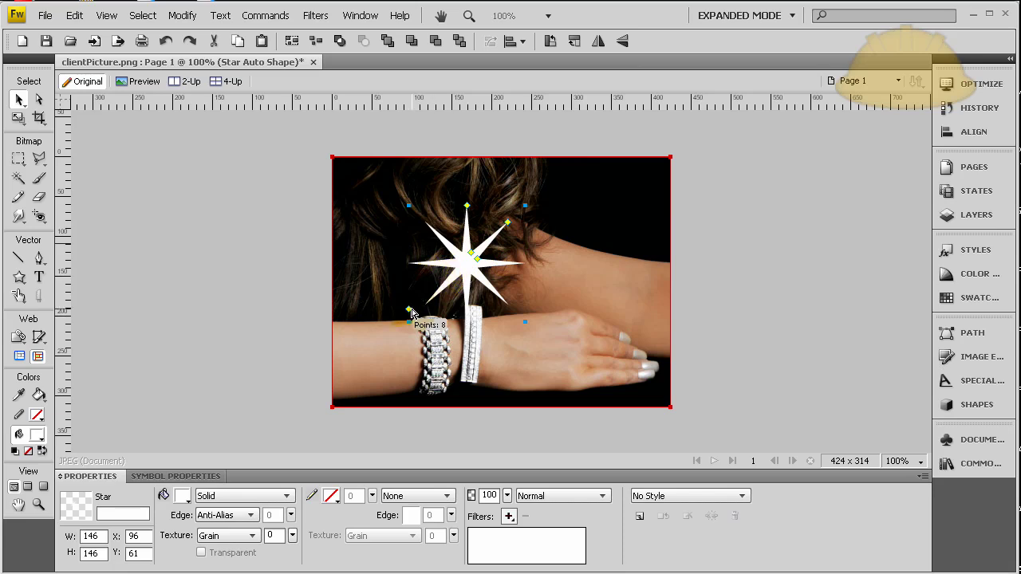
pyautogui.moveTo(410, 311)
pyautogui.mouseDown()
pyautogui.moveTo(409, 322)
pyautogui.moveTo(409, 313)
pyautogui.mouseUp()
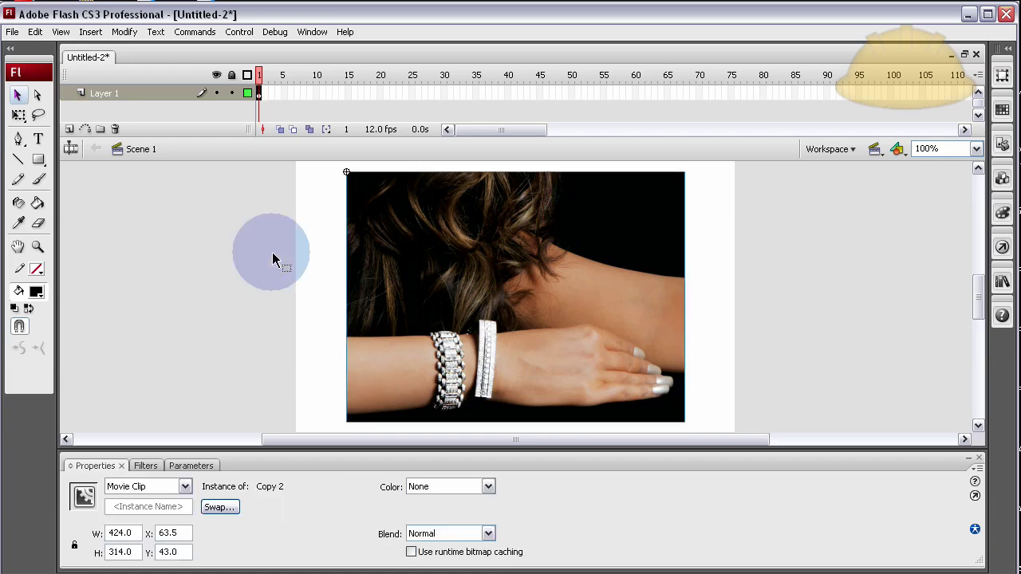
# Step: Paste the Fireworks star over the picture in Flash, imported into the current frame as a movie clip with editable paths
pyautogui.click(273, 254)
pyautogui.hotkey('ctrl', 'v')
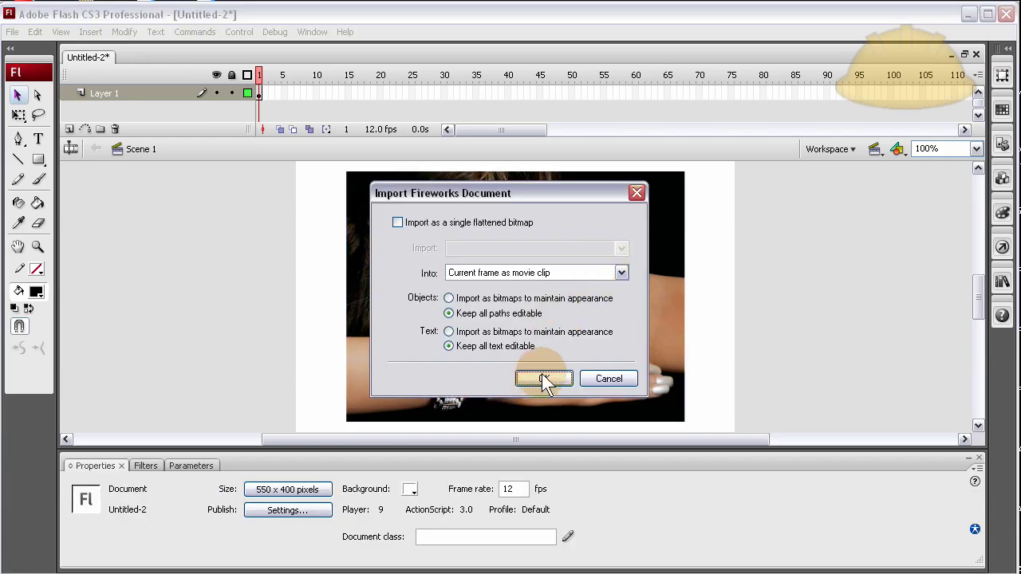
pyautogui.click(622, 272)
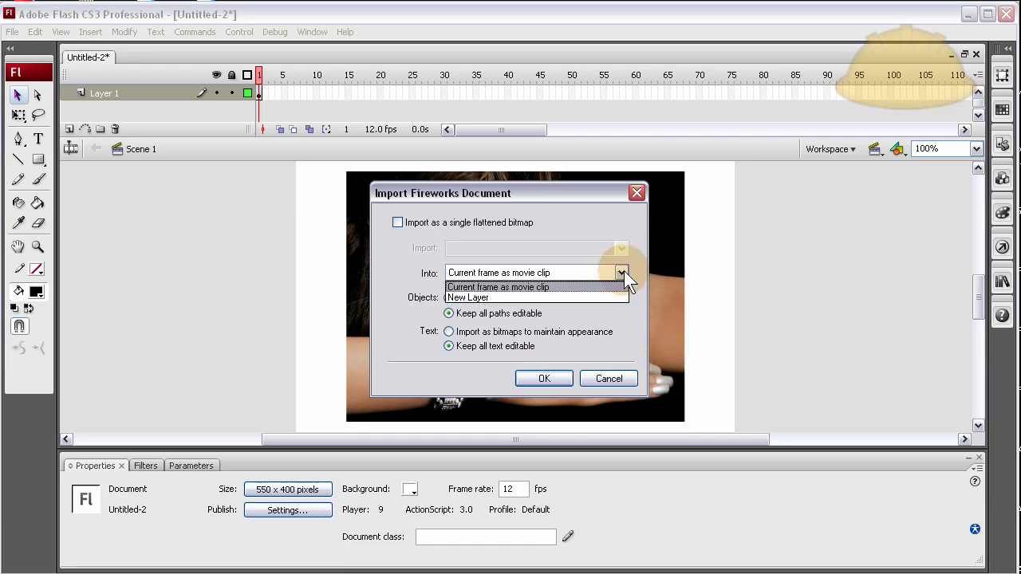
pyautogui.click(542, 287)
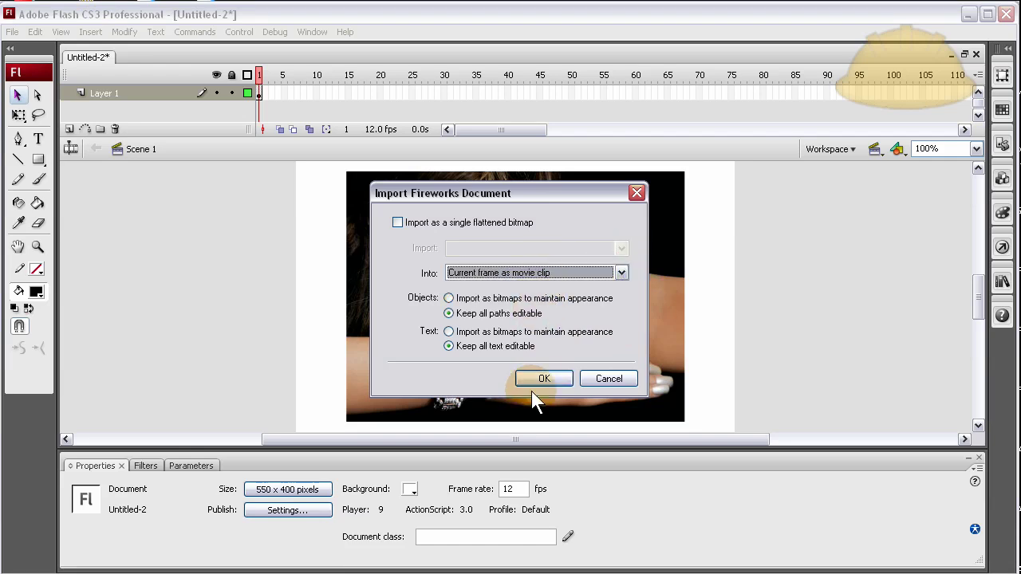
pyautogui.click(543, 380)
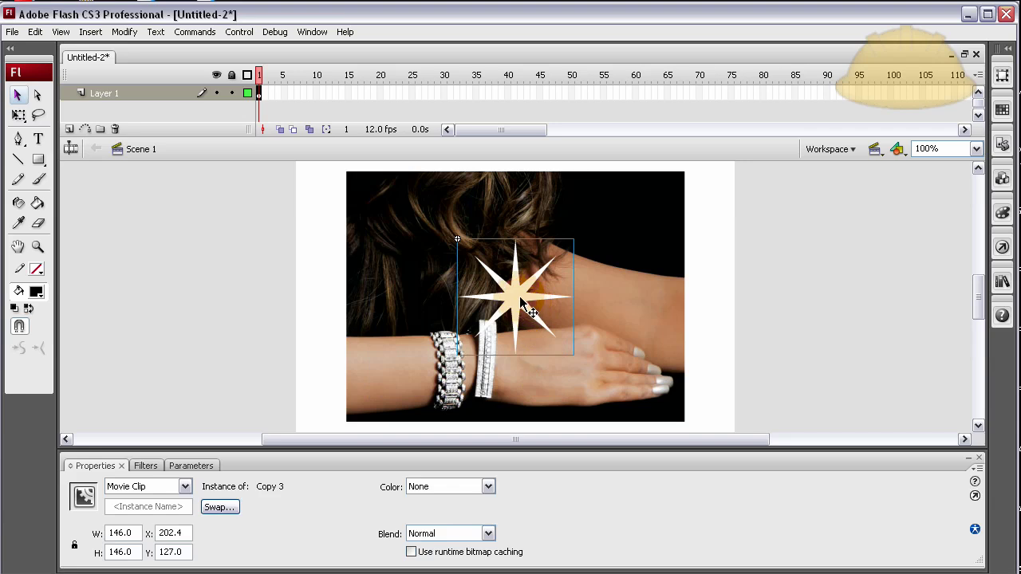
# Step: Open the star's movie clip and inner group for editing and fill the star shape with the white-to-black radial gradient
pyautogui.doubleClick(512, 295)
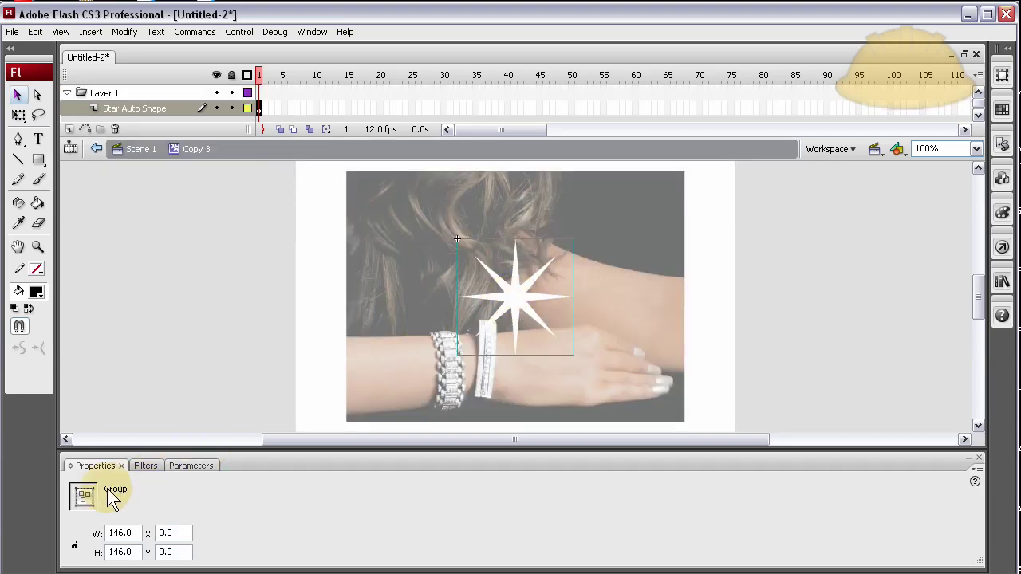
pyautogui.doubleClick(516, 299)
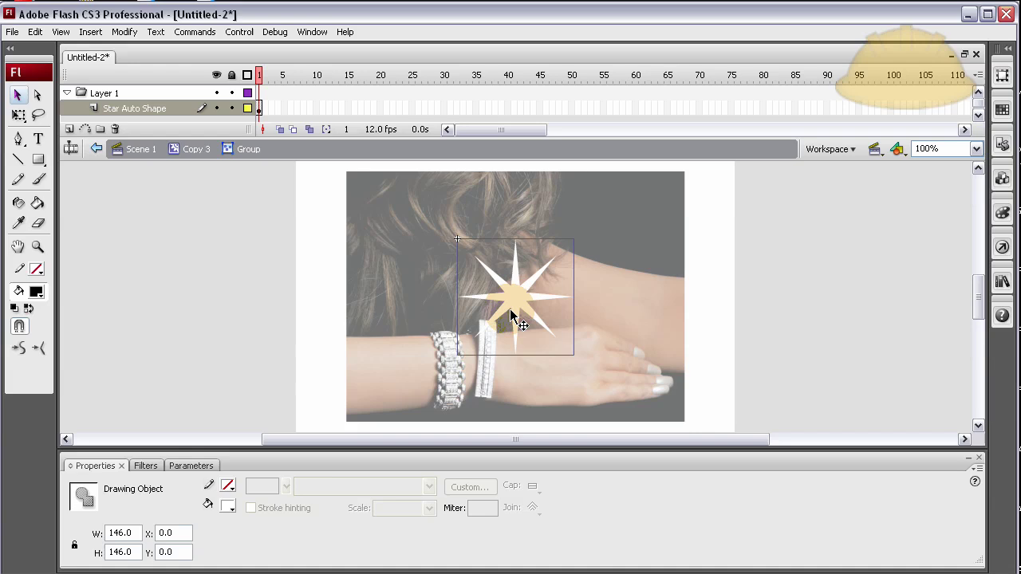
pyautogui.click(228, 506)
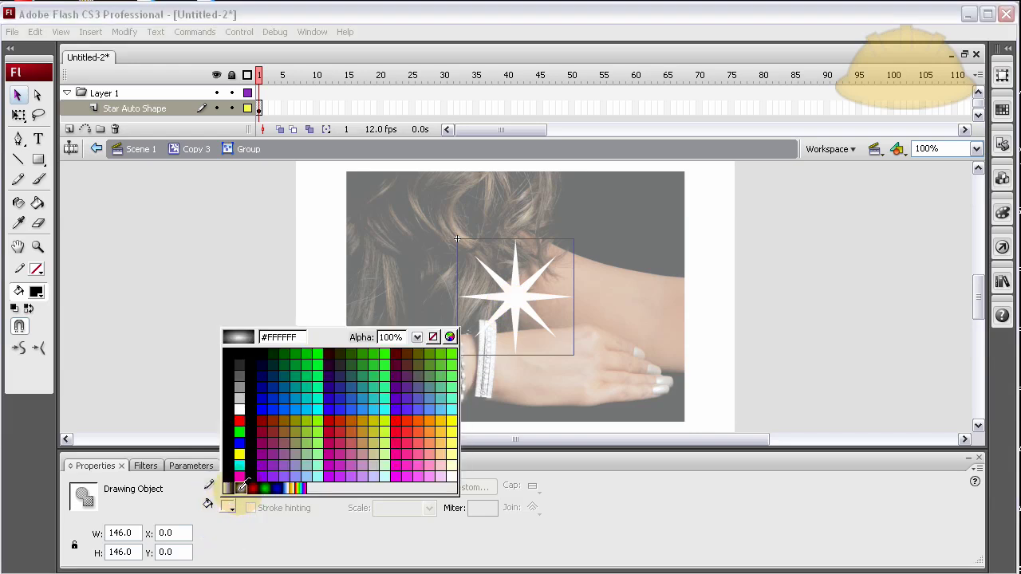
pyautogui.click(244, 485)
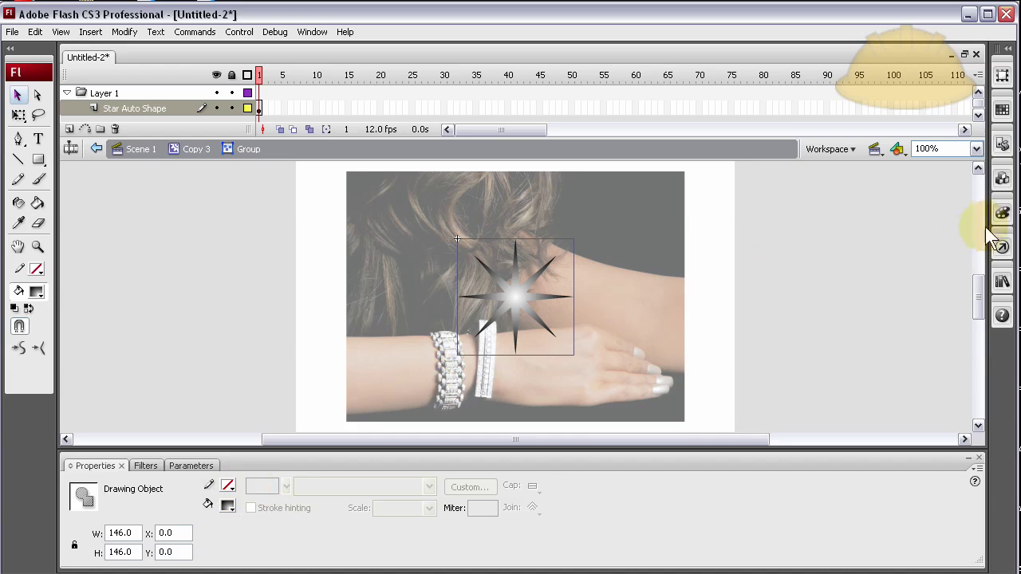
# Step: Set the outer color stop of the star's radial gradient to white (#FFFFFF)
pyautogui.click(1002, 212)
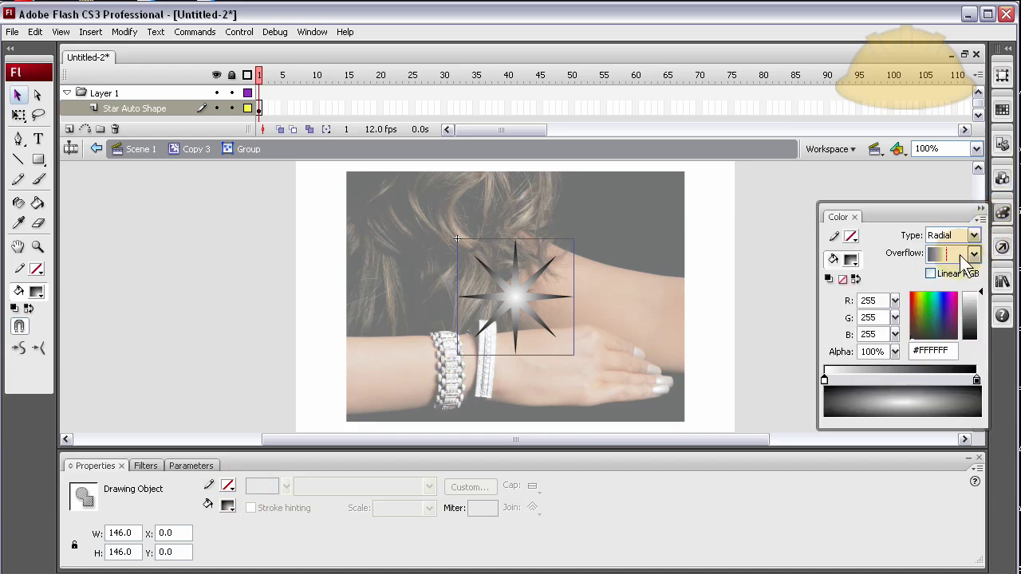
pyautogui.click(976, 379)
pyautogui.click(976, 379)
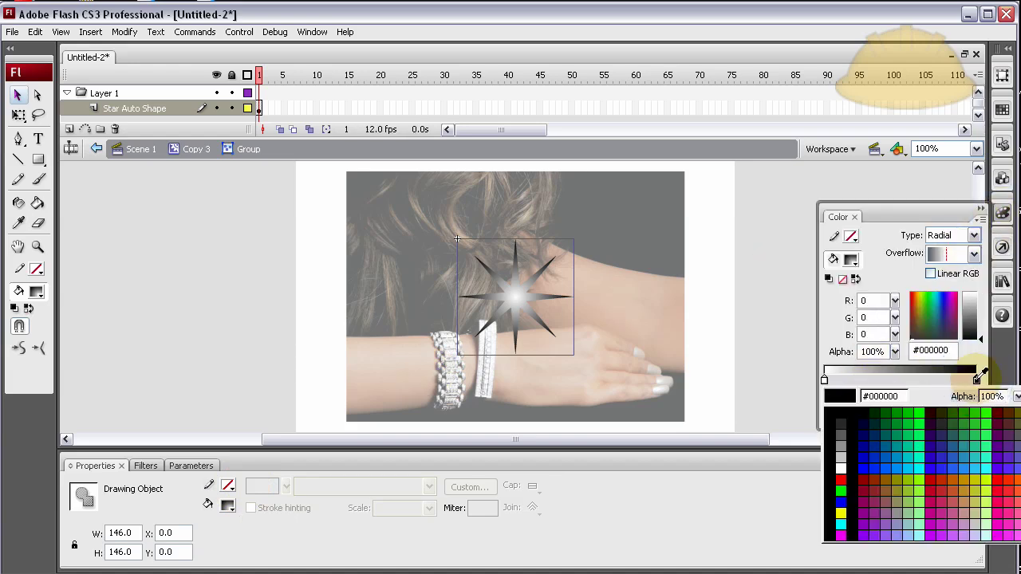
pyautogui.click(839, 465)
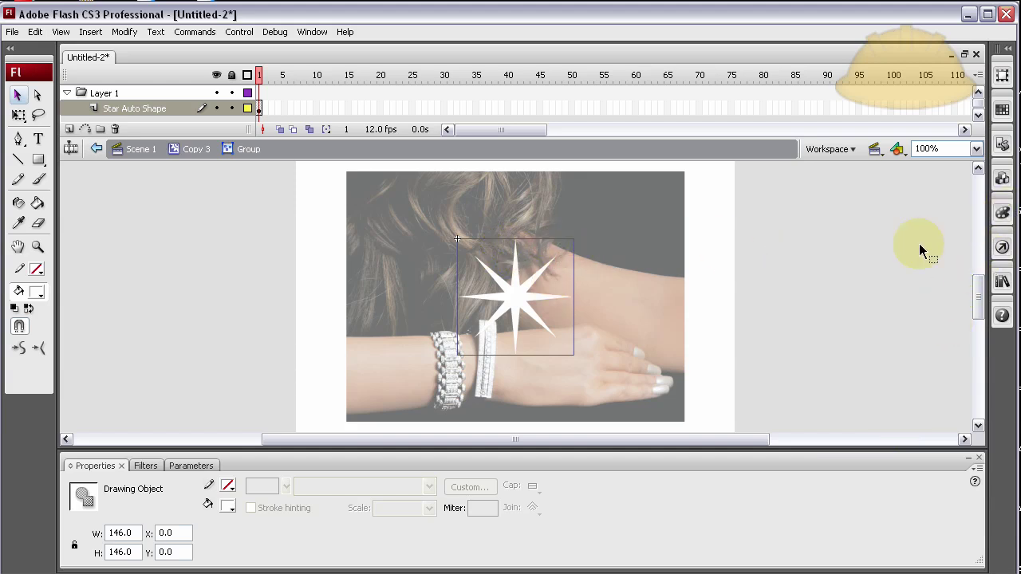
# Step: Lower the alpha of the gradient's outer white stop so the star's rays fade to transparent at their tips
pyautogui.click(1004, 213)
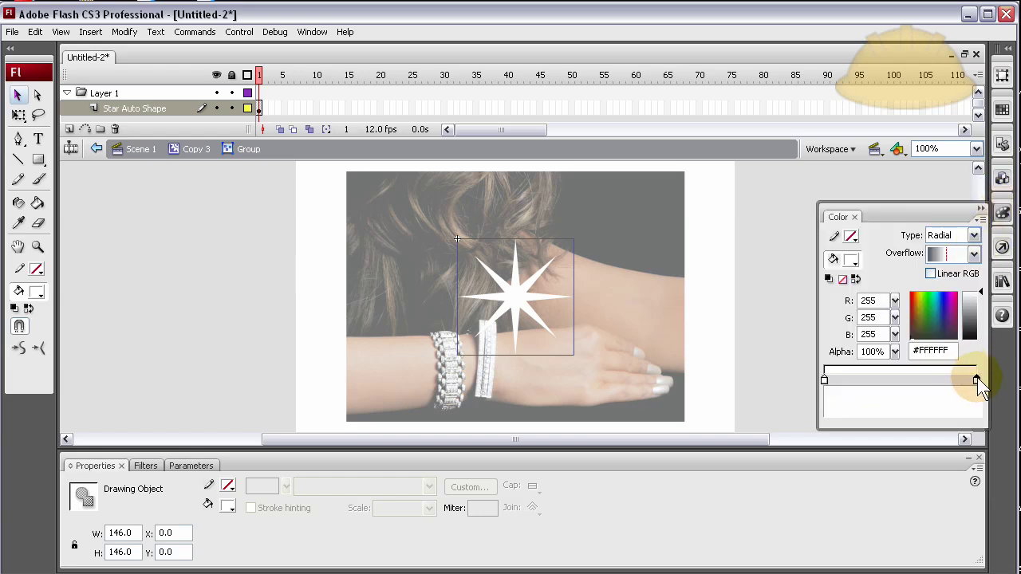
pyautogui.click(975, 380)
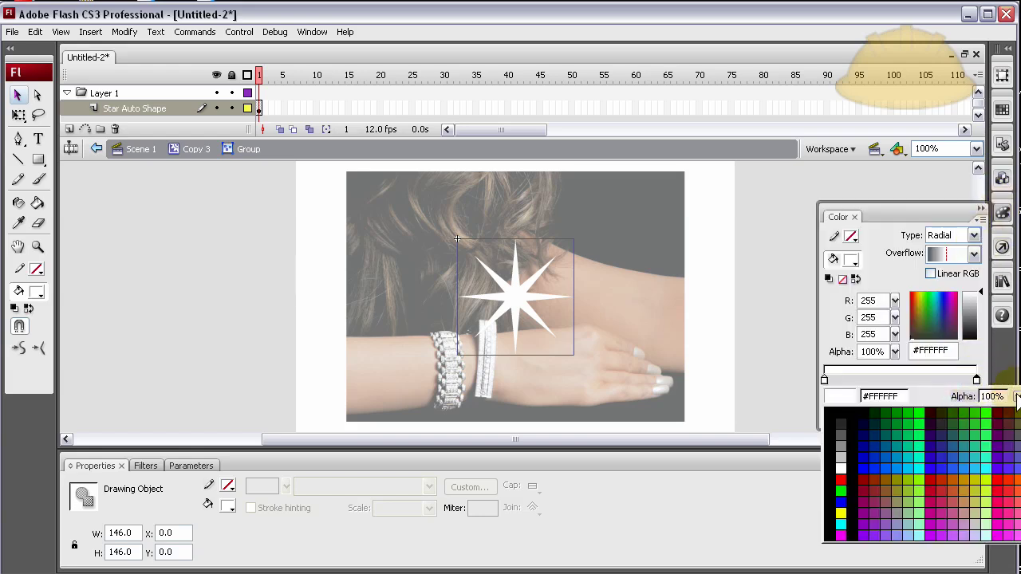
pyautogui.moveTo(1015, 408); pyautogui.dragTo(1015, 495)
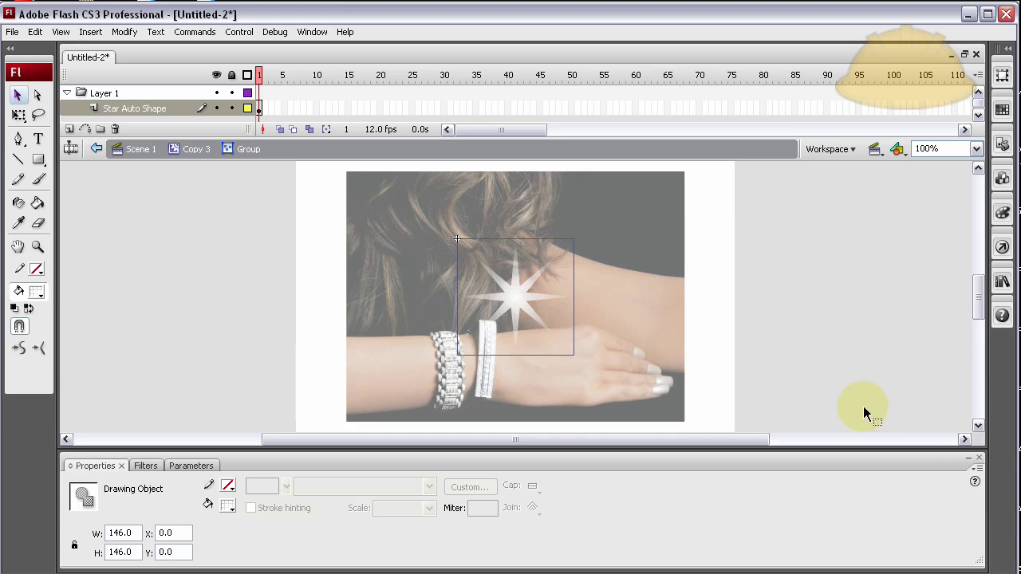
pyautogui.click(819, 347)
# Step: Try moving the star shape up toward the shoulder inside its group
pyautogui.moveTo(529, 296); pyautogui.dragTo(548, 268)
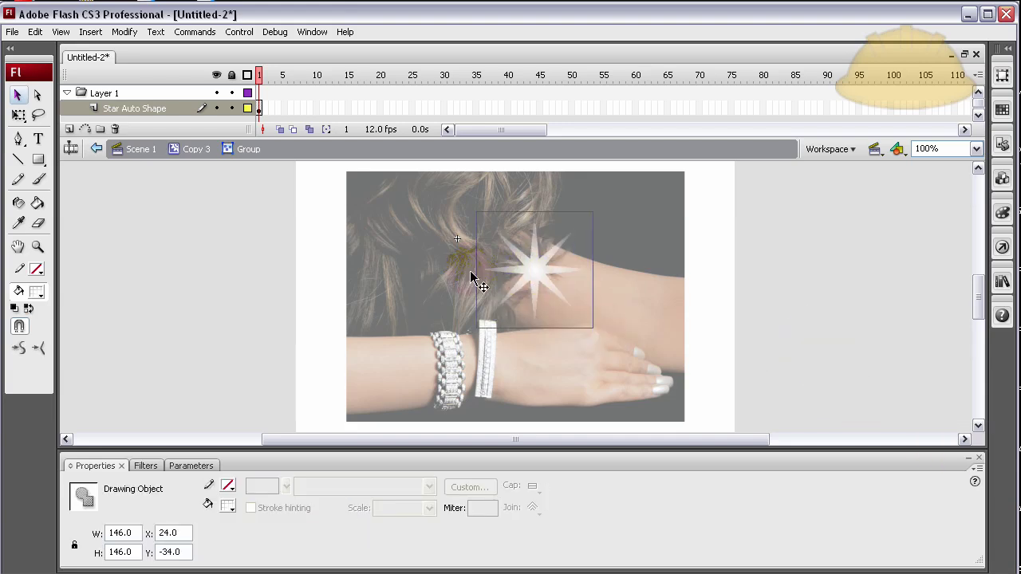
pyautogui.click(250, 271)
# Step: Leave the star's group and movie clip to return to Scene 1
pyautogui.doubleClick(250, 271)
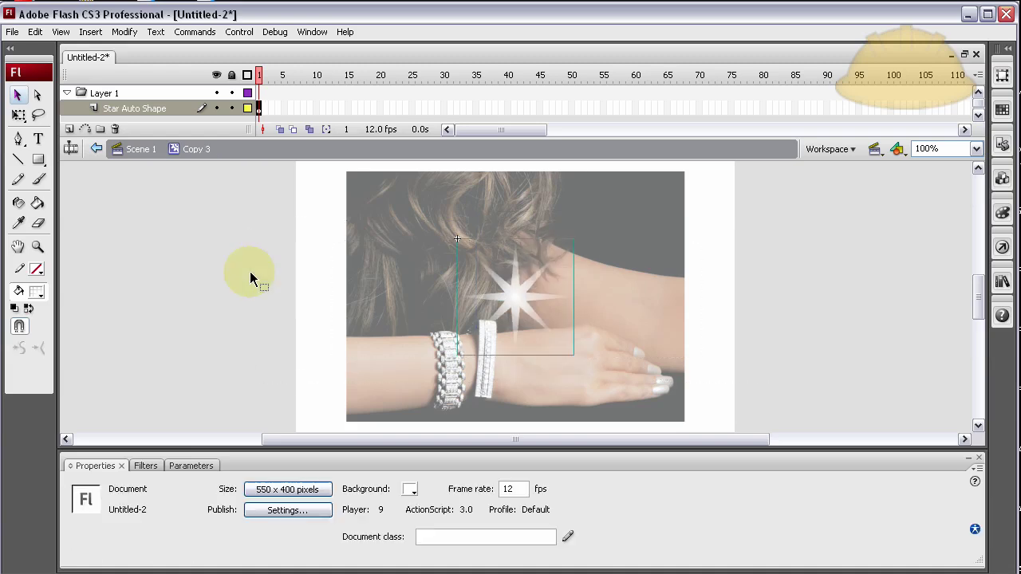
pyautogui.doubleClick(250, 271)
pyautogui.click(238, 295)
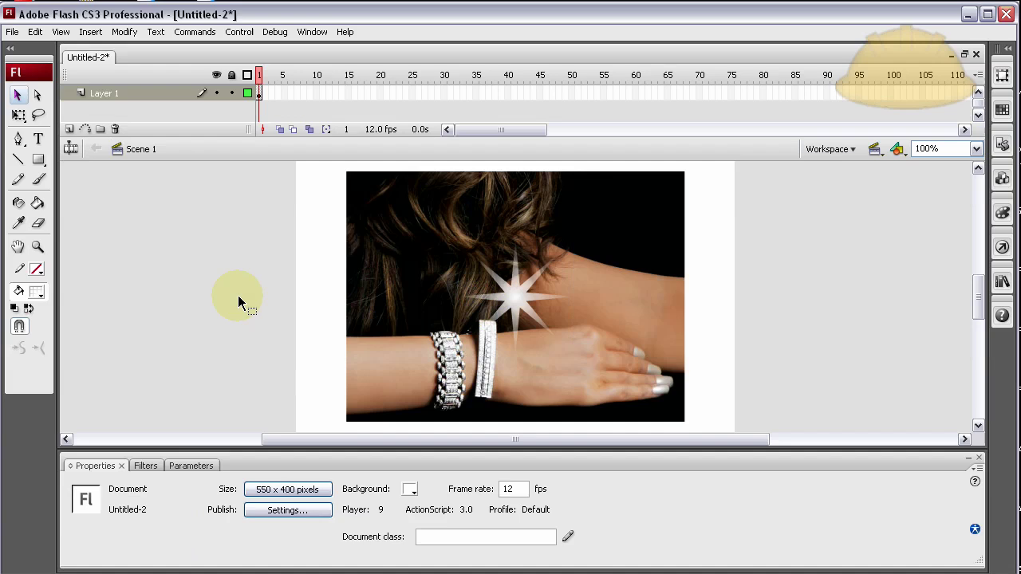
# Step: Inside the star movie clip, draw a white radial-gradient circle about 38 × 38 px over the star's center
pyautogui.click(528, 301)
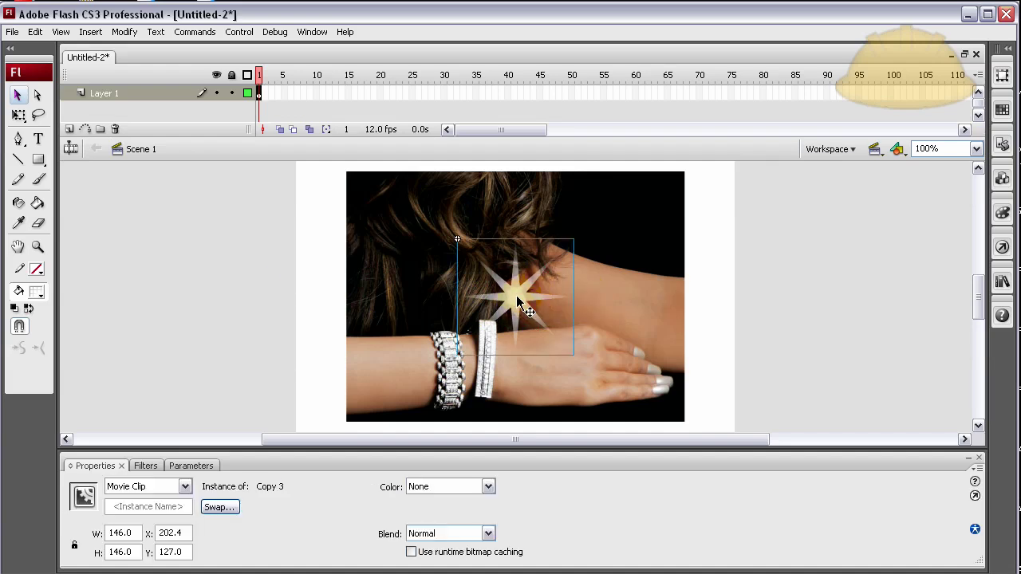
pyautogui.doubleClick(516, 297)
pyautogui.click(517, 297)
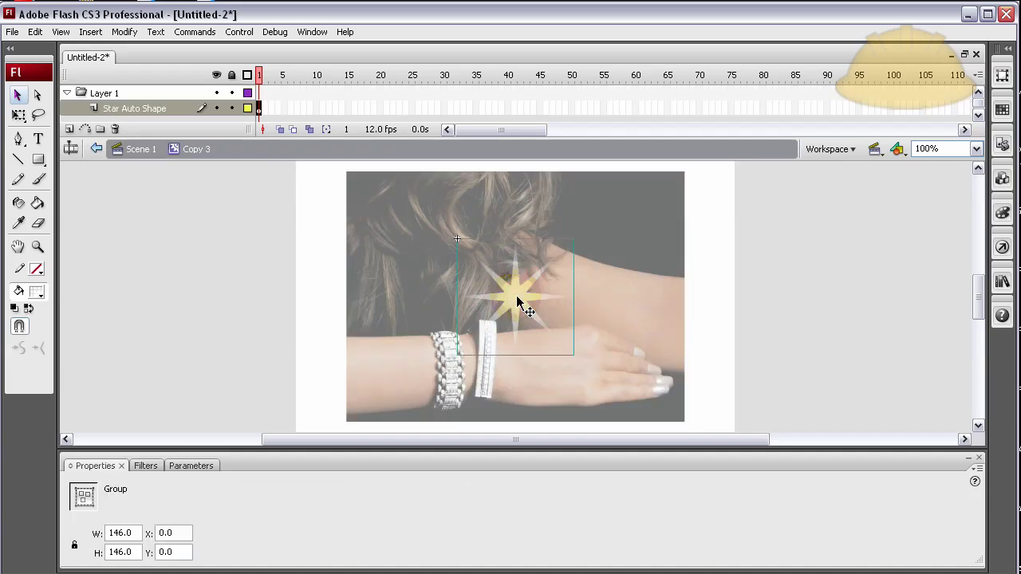
pyautogui.click(215, 279)
pyautogui.moveTo(38, 167); pyautogui.dragTo(48, 203)
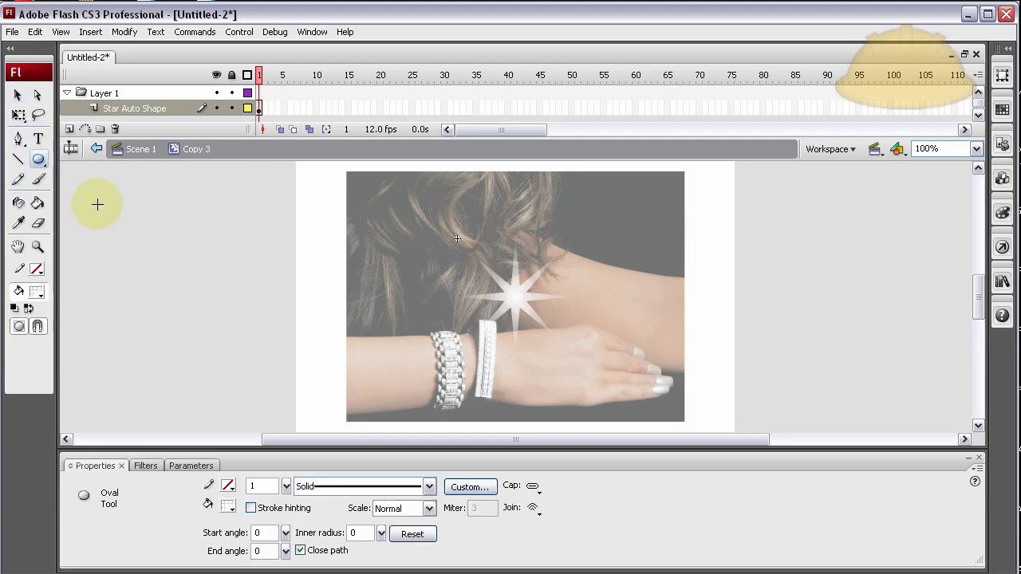
pyautogui.moveTo(516, 297); pyautogui.dragTo(536, 296)
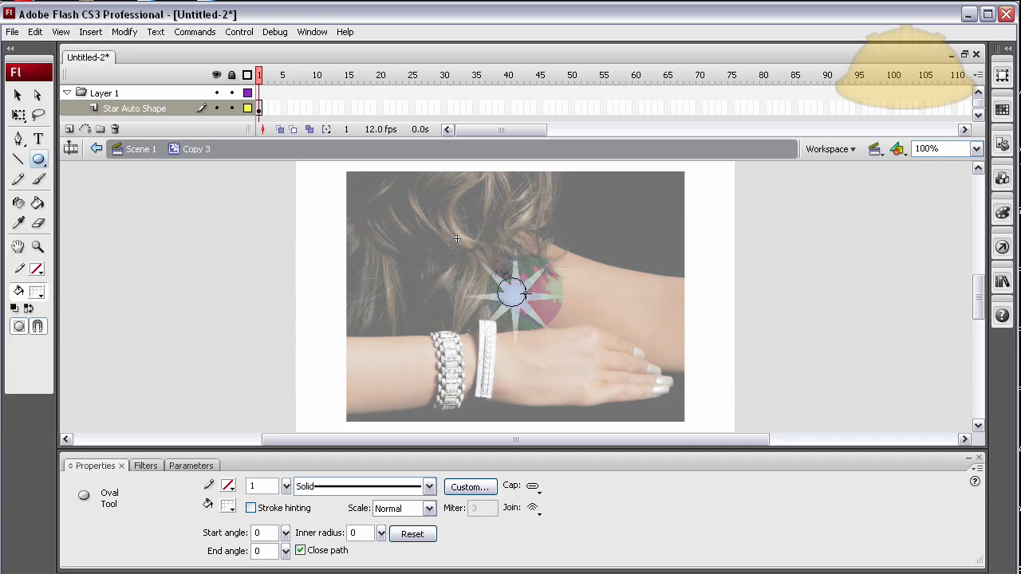
pyautogui.moveTo(526, 294); pyautogui.dragTo(528, 294)
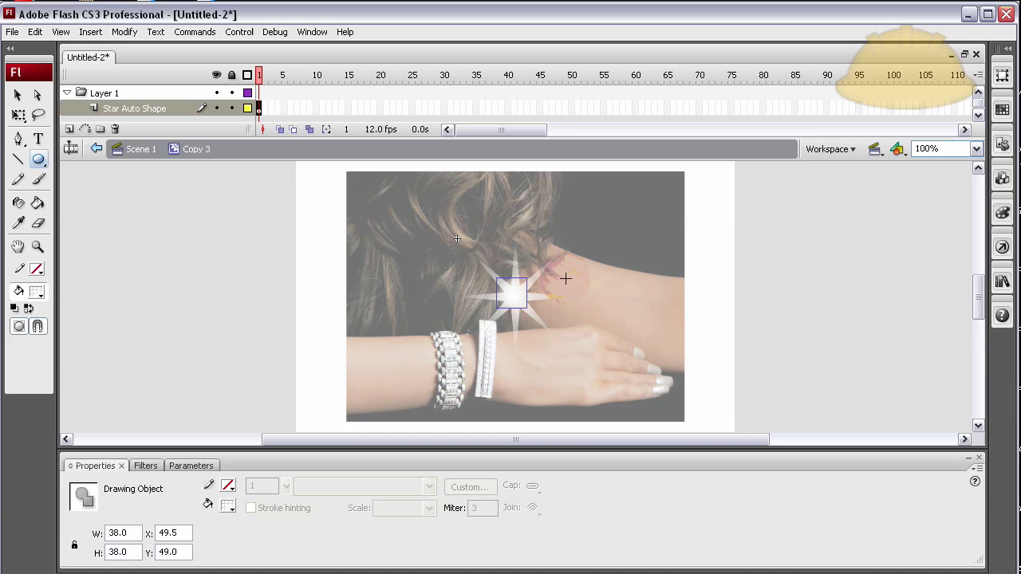
pyautogui.press('Right')
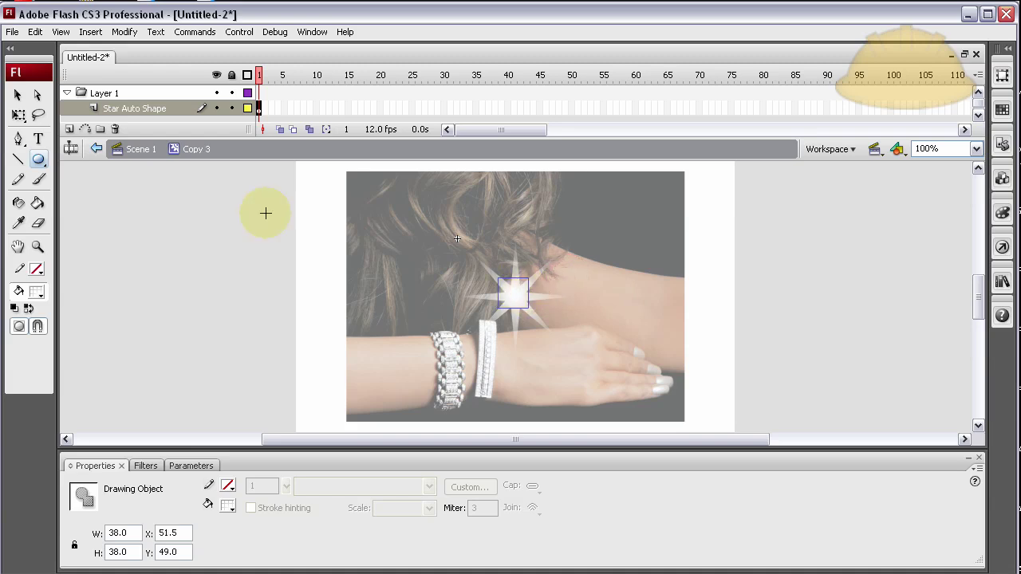
# Step: Move the glow circle off the star onto the dark background and scale it up to about 47 × 47 px
pyautogui.click(18, 95)
pyautogui.moveTo(514, 296)
pyautogui.mouseDown()
pyautogui.moveTo(586, 256)
pyautogui.moveTo(579, 251)
pyautogui.moveTo(595, 225)
pyautogui.mouseUp()
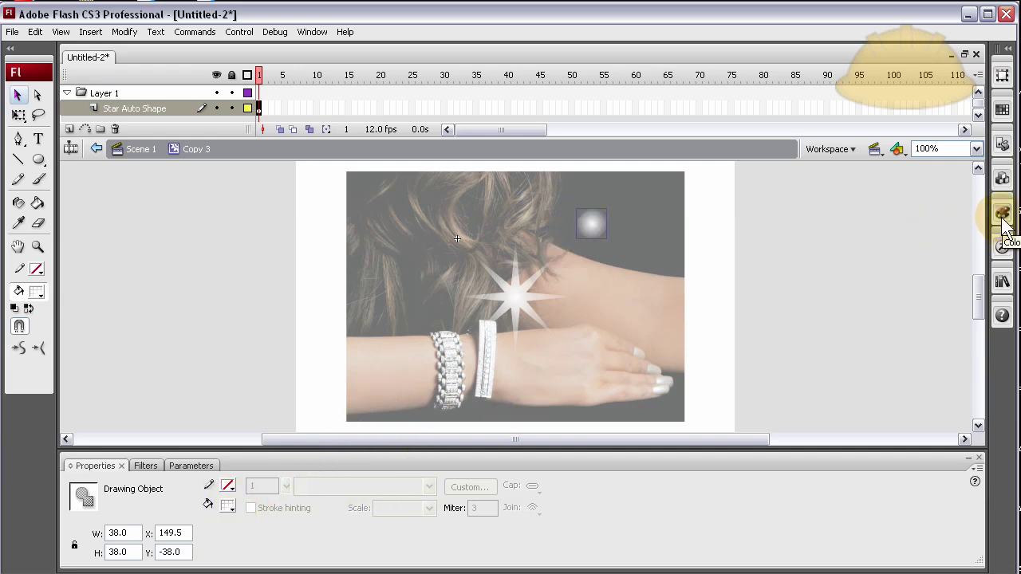
pyautogui.click(18, 114)
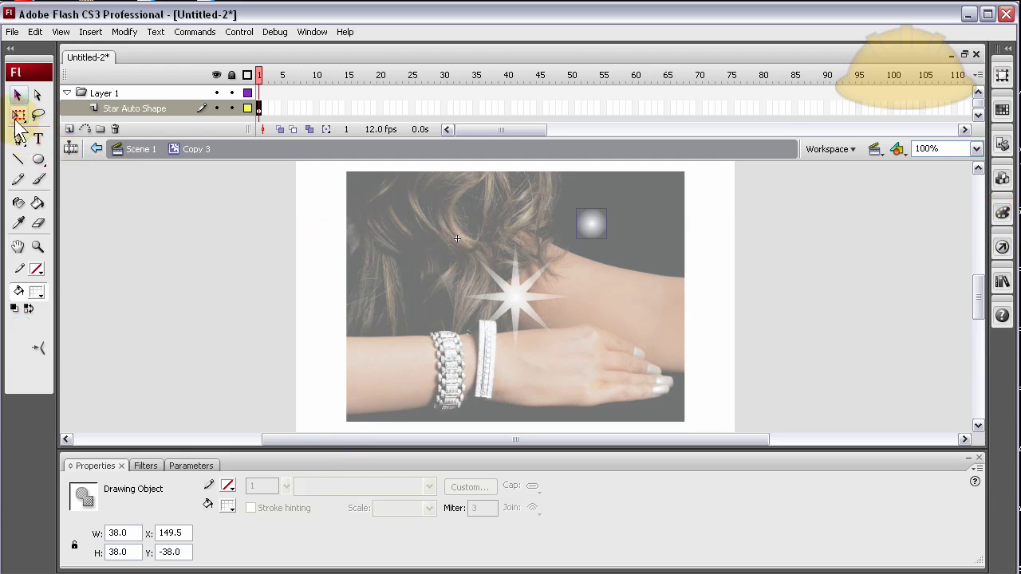
pyautogui.moveTo(617, 241); pyautogui.dragTo(624, 248)
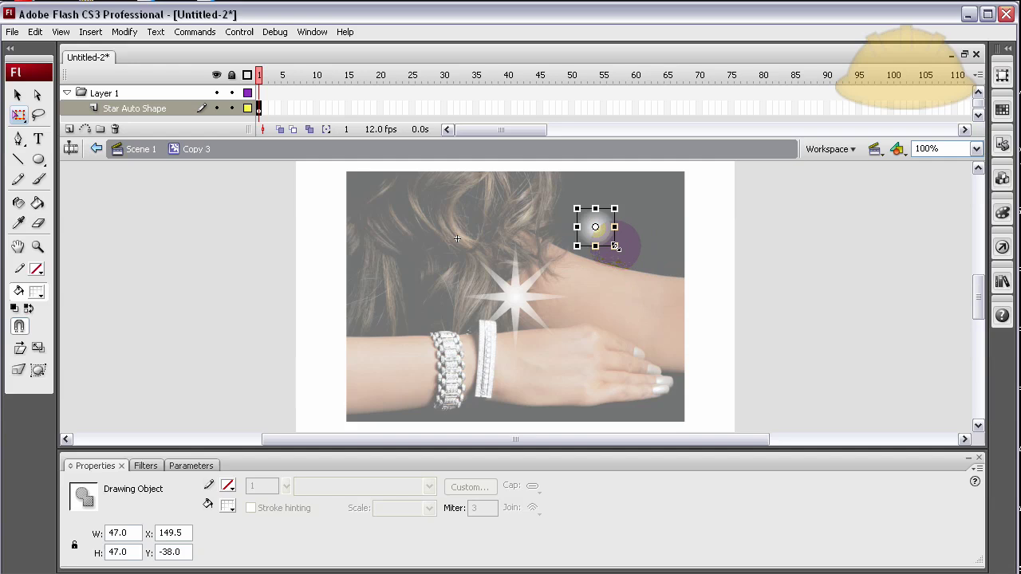
# Step: Place the enlarged glow circle back over the star's center
pyautogui.click(18, 94)
pyautogui.moveTo(617, 239); pyautogui.dragTo(525, 307)
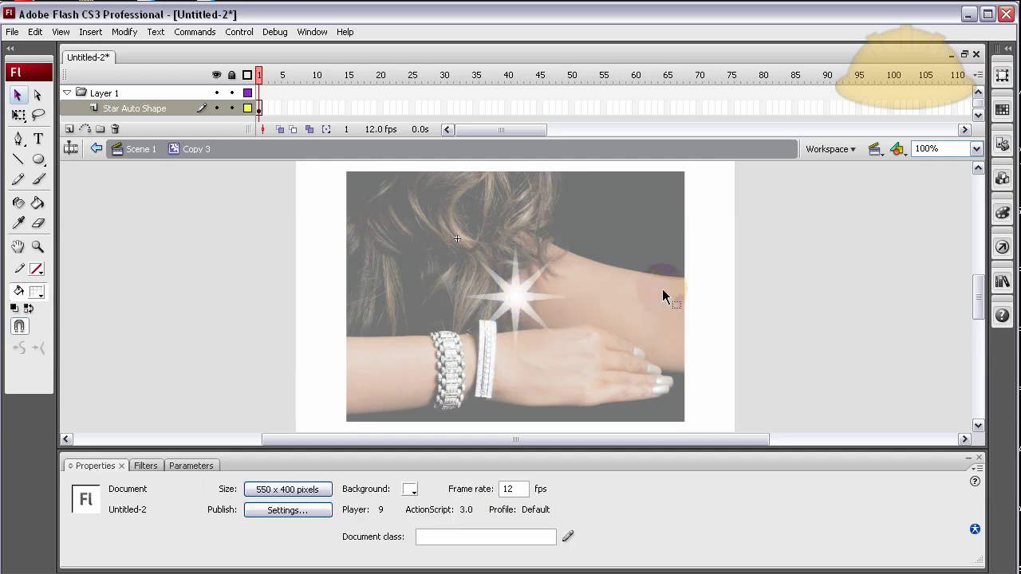
pyautogui.click(532, 292)
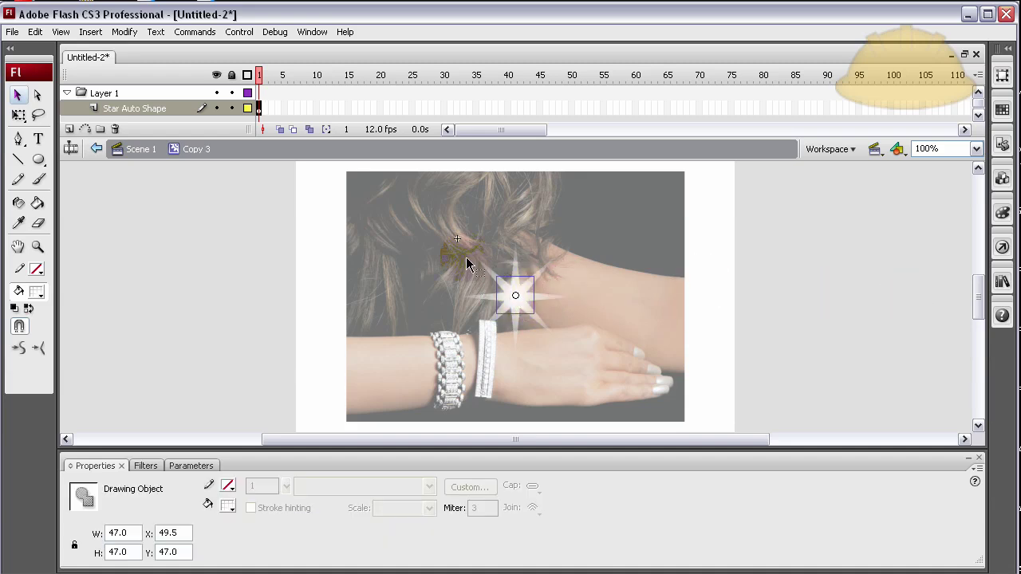
# Step: Enlarge the glow circle to about 60 × 60 px, recenter it on the star, and return to Scene 1
pyautogui.click(18, 115)
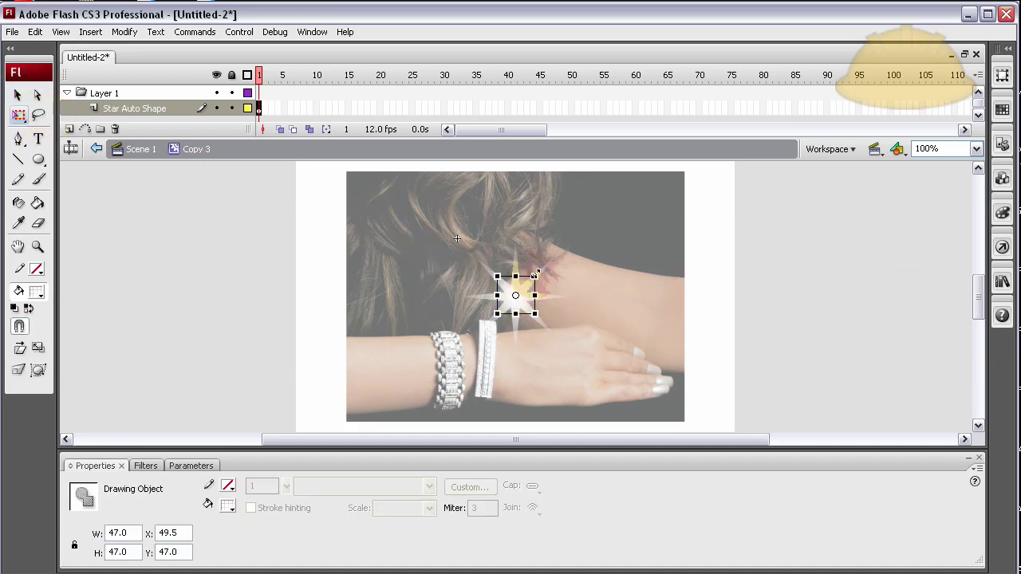
pyautogui.moveTo(535, 275); pyautogui.dragTo(545, 266)
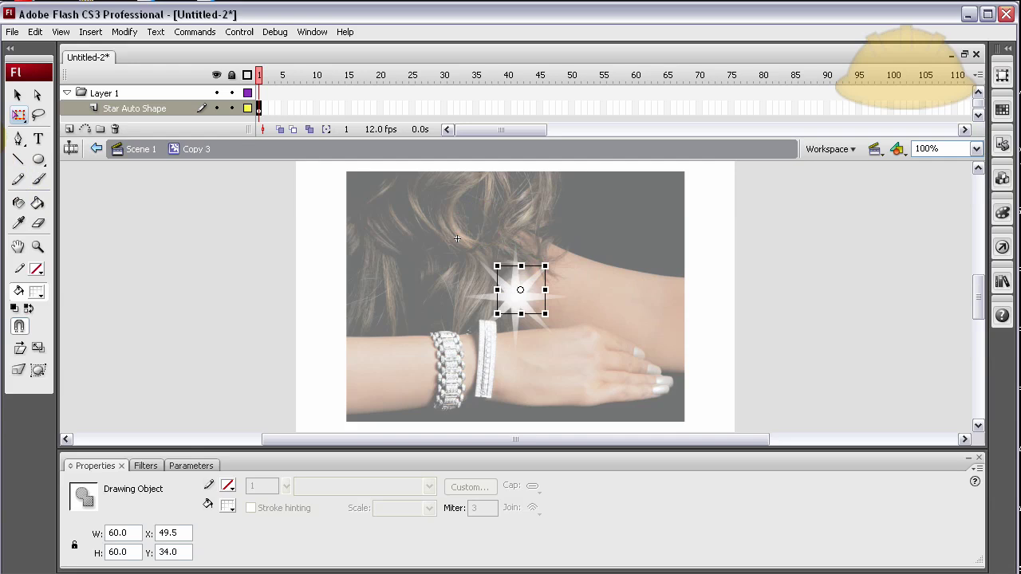
pyautogui.click(19, 97)
pyautogui.moveTo(524, 305); pyautogui.dragTo(520, 312)
pyautogui.click(865, 300)
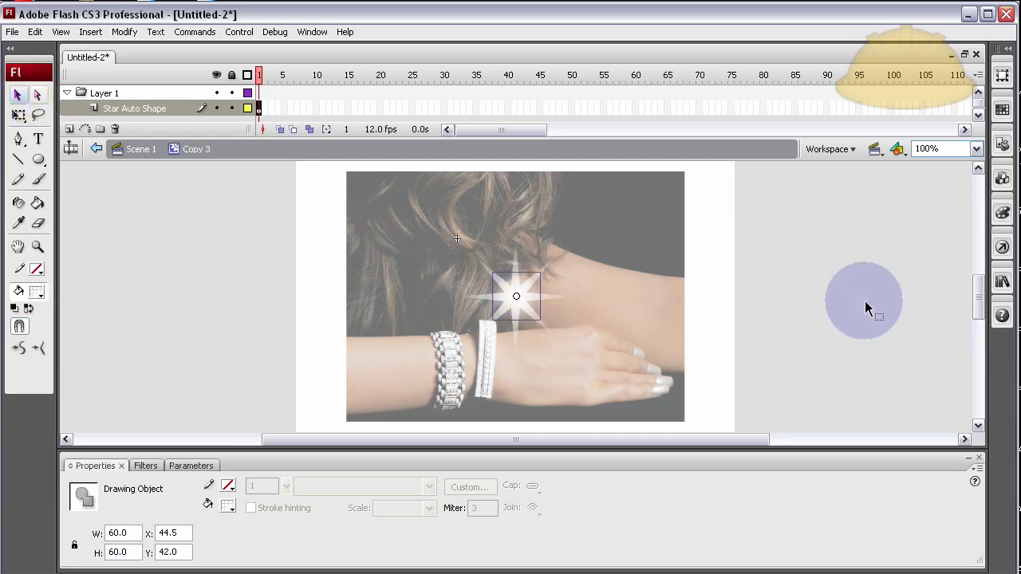
pyautogui.doubleClick(861, 301)
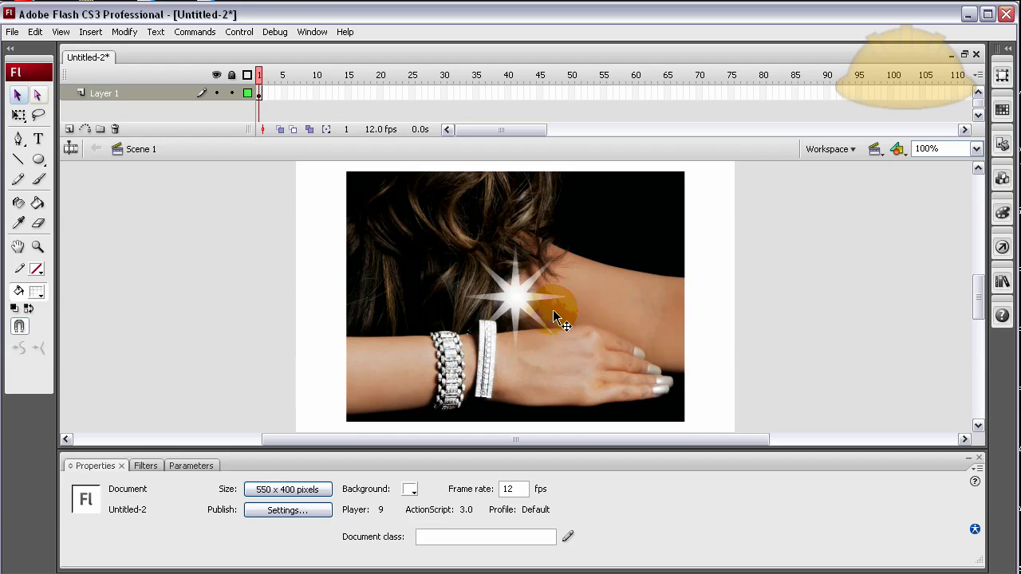
# Step: Nudge the glow circle inside the star clip to X 43.5, Y 41.0 and return to Scene 1
pyautogui.doubleClick(580, 315)
pyautogui.click(519, 308)
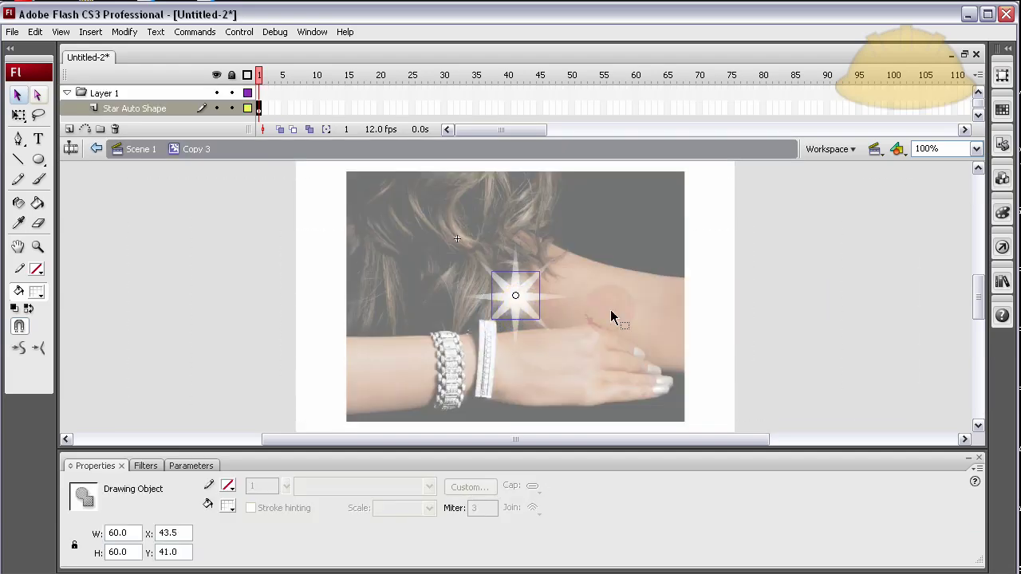
pyautogui.doubleClick(786, 311)
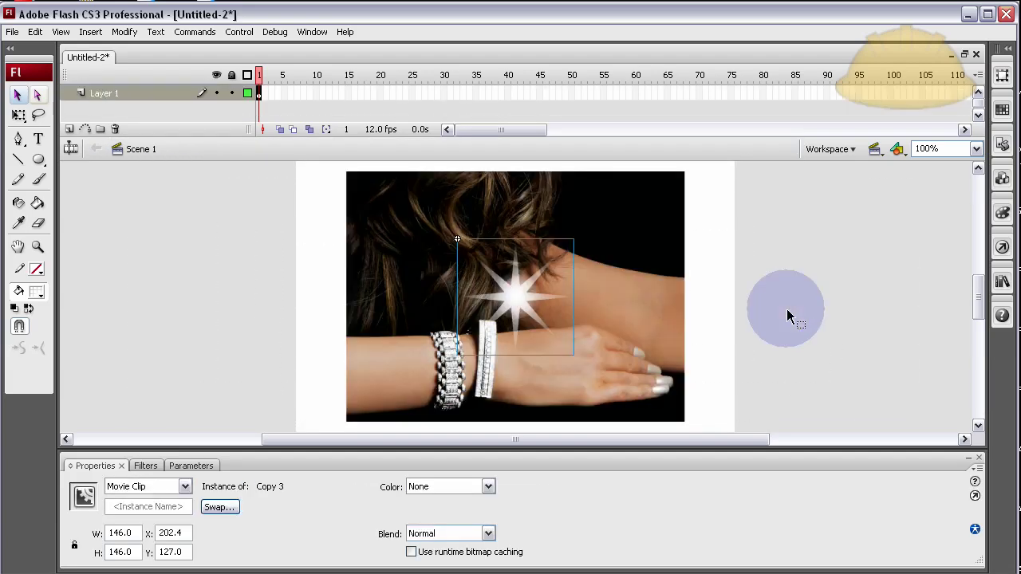
# Step: Move the star clip onto the photo's dark background above the shoulder, at about X 338, Y 47
pyautogui.click(787, 309)
pyautogui.moveTo(511, 297); pyautogui.dragTo(621, 253)
pyautogui.hotkey('shift', 'Up')
pyautogui.hotkey('shift', 'Up')
pyautogui.press('Up')
pyautogui.press('Up')
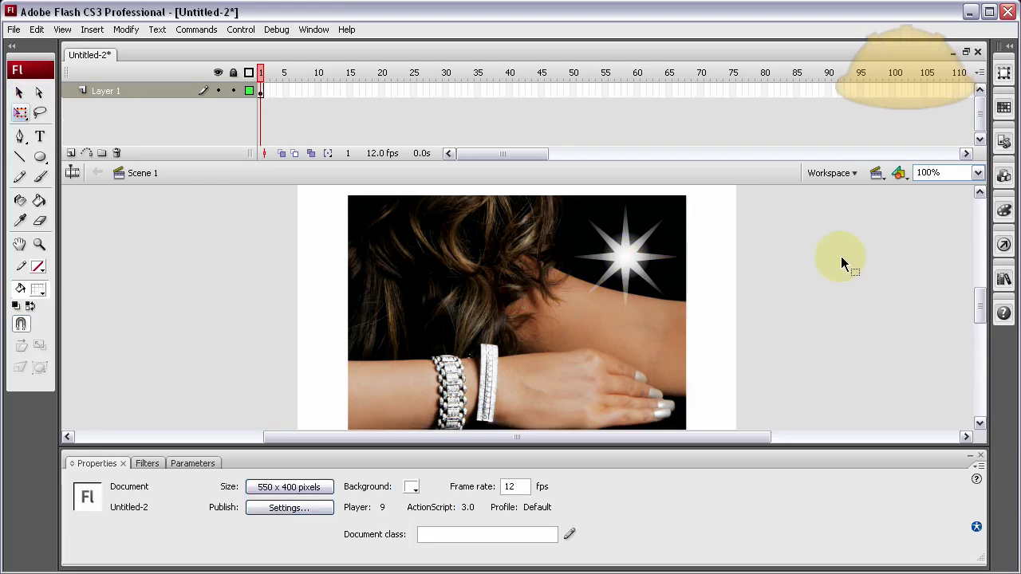
# Step: Position the star clip over the upper end of the chain-link bracelet, at about X 122.5, Y 176
pyautogui.click(642, 250)
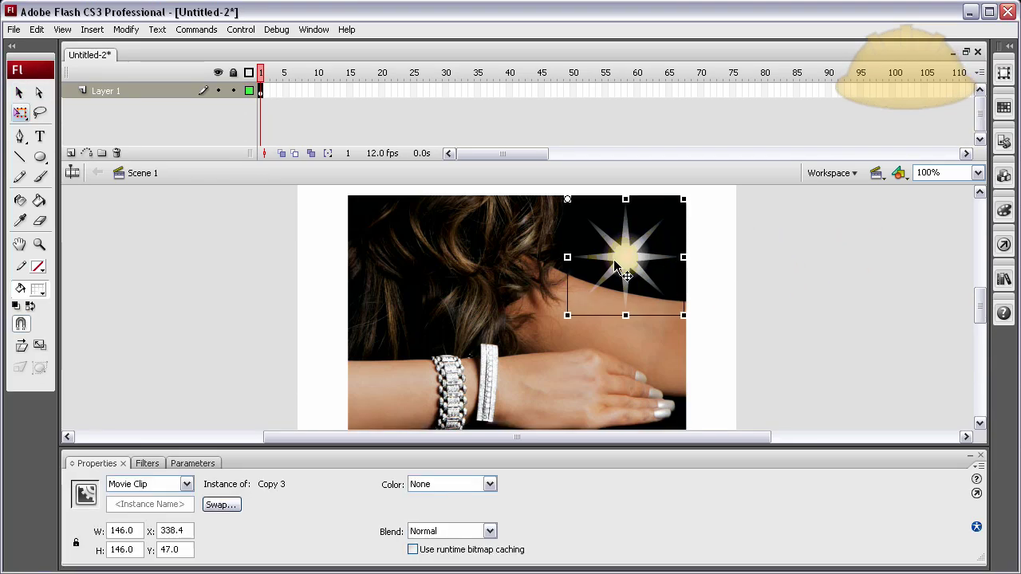
pyautogui.click(20, 93)
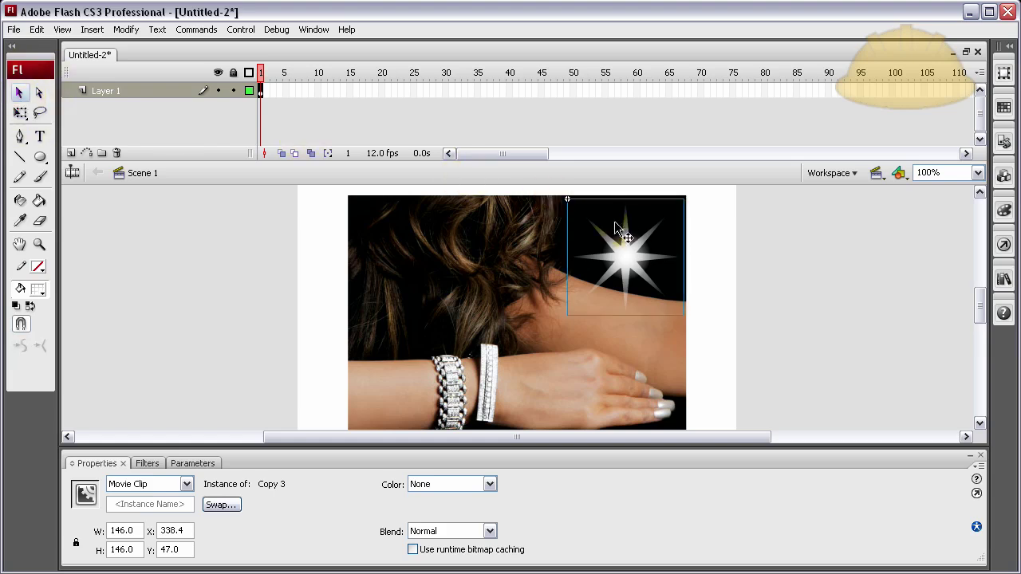
pyautogui.moveTo(636, 260); pyautogui.dragTo(462, 360)
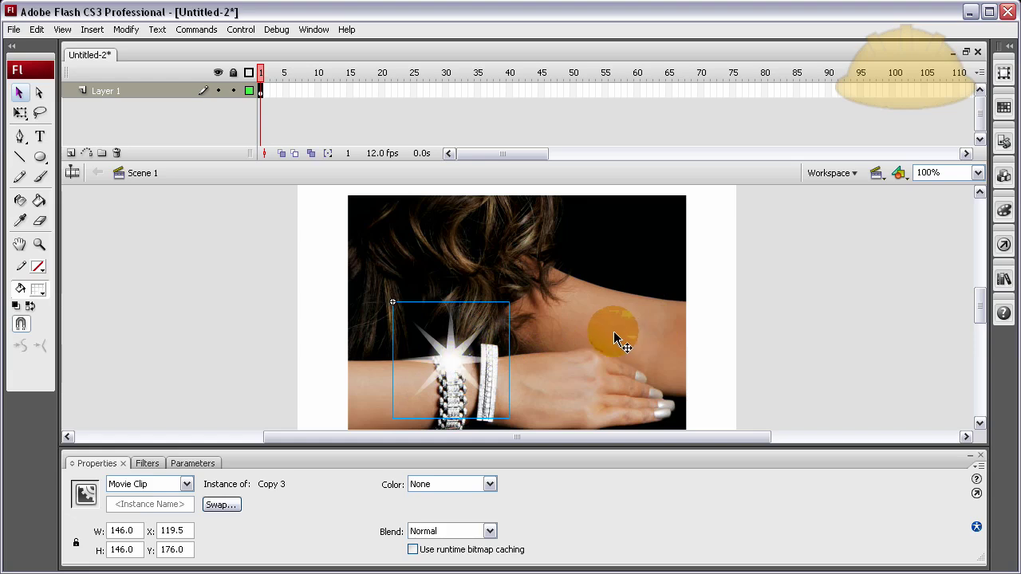
pyautogui.moveTo(449, 357); pyautogui.dragTo(576, 343)
pyautogui.click(493, 358)
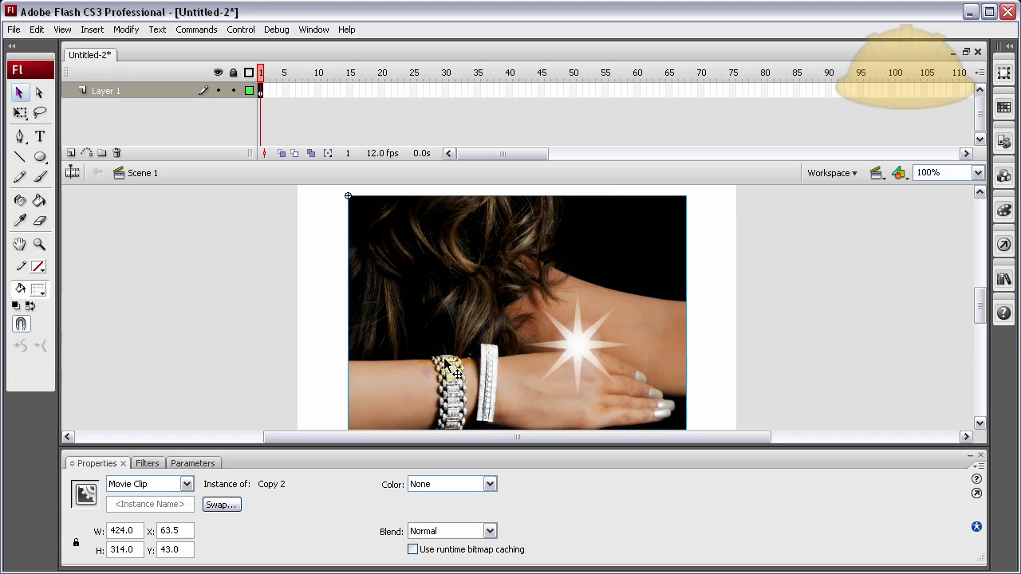
pyautogui.click(576, 356)
pyautogui.moveTo(578, 355); pyautogui.dragTo(456, 365)
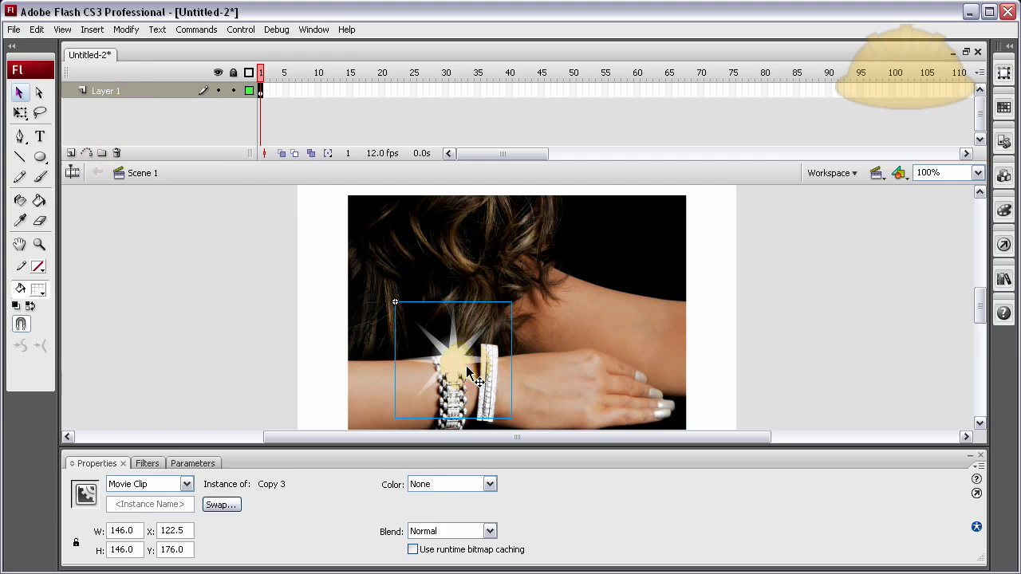
# Step: Cut the star clip from Layer 1 and paste it in place on frame 1 of a new layer above
pyautogui.press('Delete')
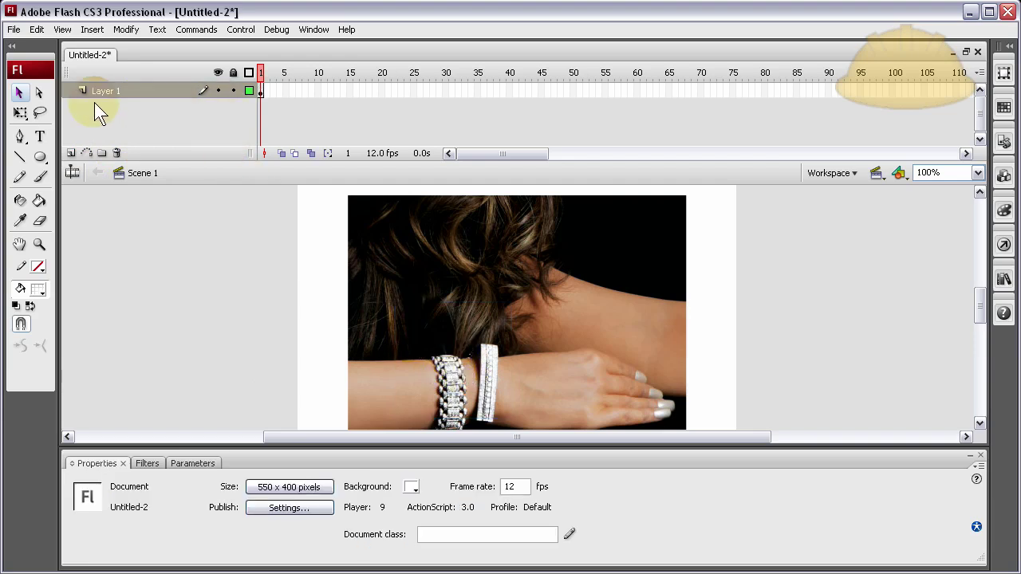
pyautogui.click(69, 153)
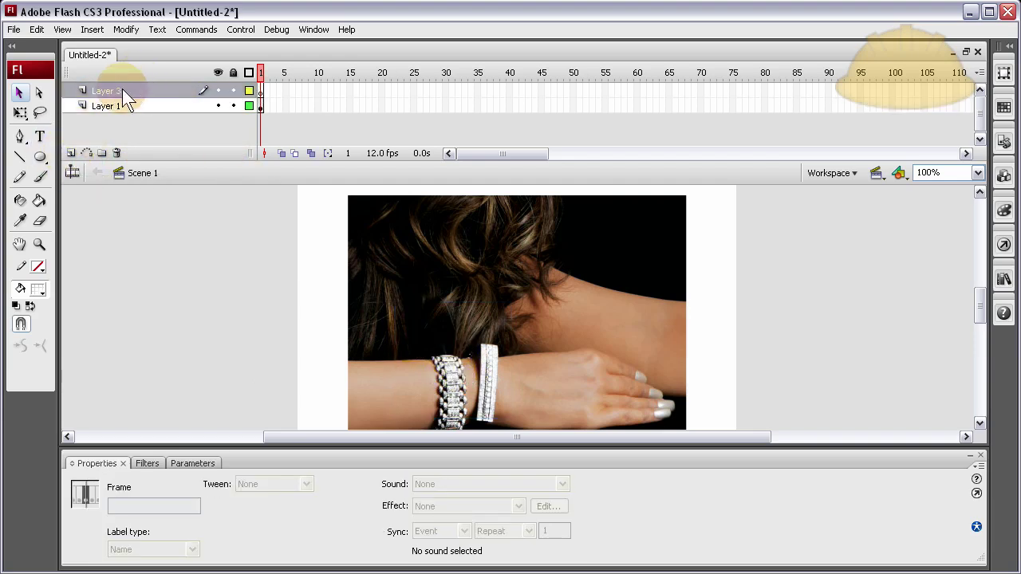
pyautogui.click(261, 91)
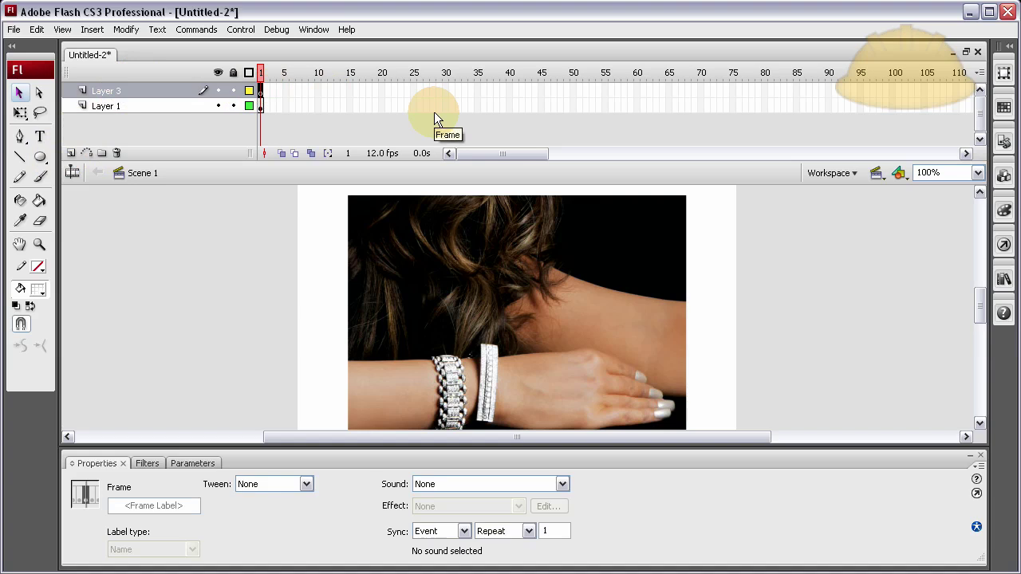
pyautogui.hotkey('ctrl', 'shift', 'v')
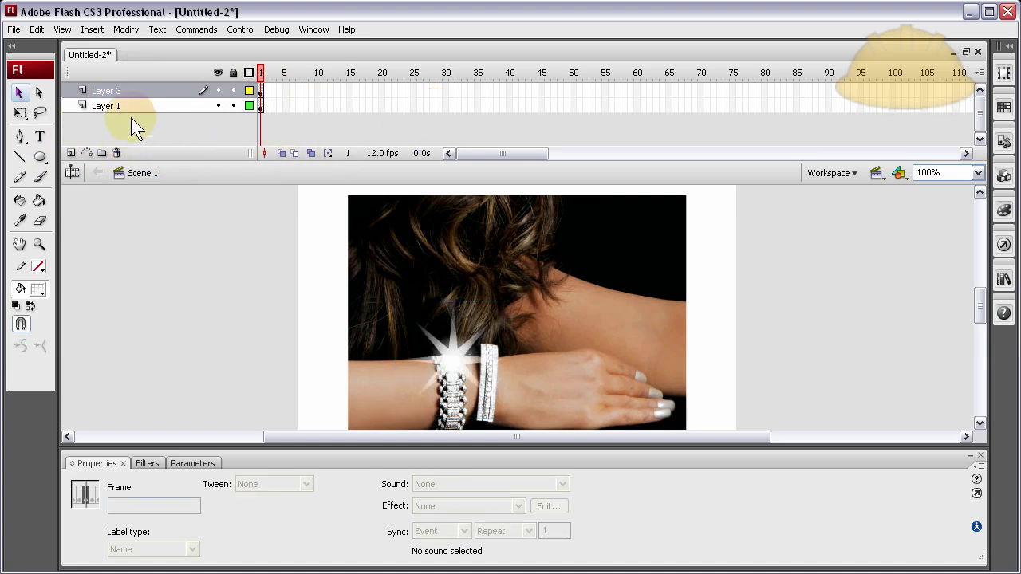
# Step: Rename the photo's layer as picture and the star's layer as sparkles
pyautogui.doubleClick(109, 105)
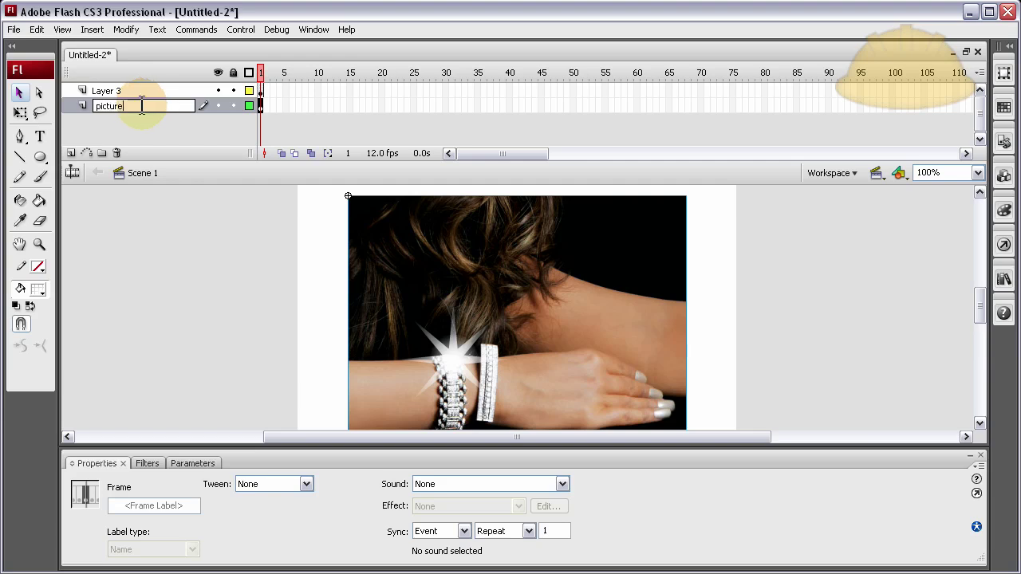
pyautogui.doubleClick(124, 91)
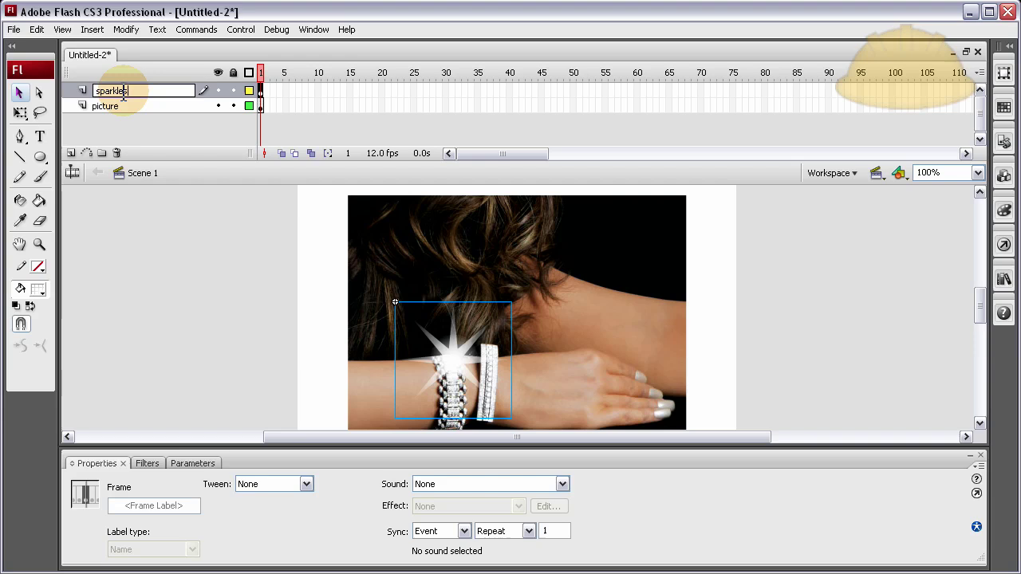
pyautogui.click(280, 247)
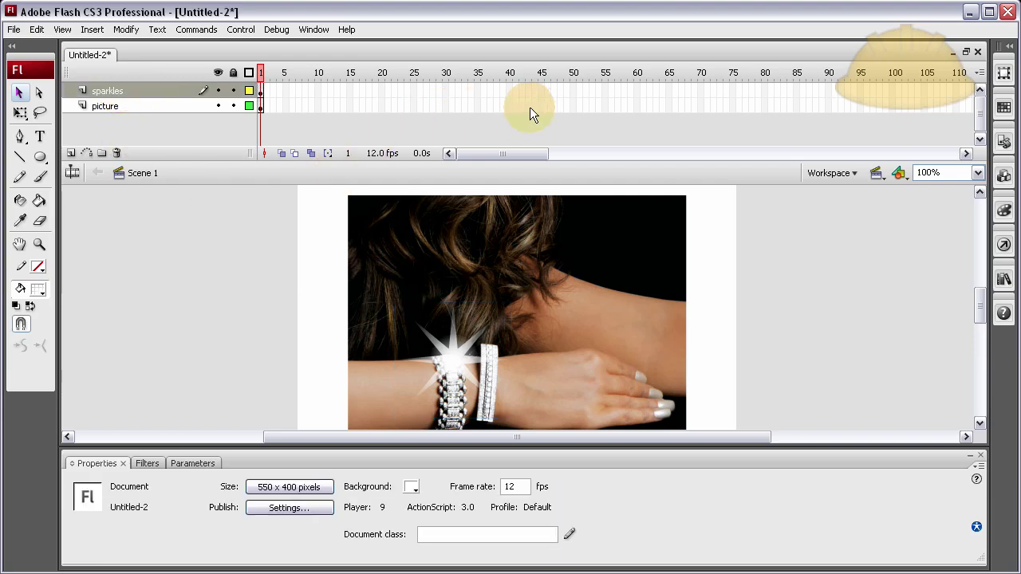
# Step: Examine the star clip's registration and transformation point with the Free Transform tool
pyautogui.click(454, 364)
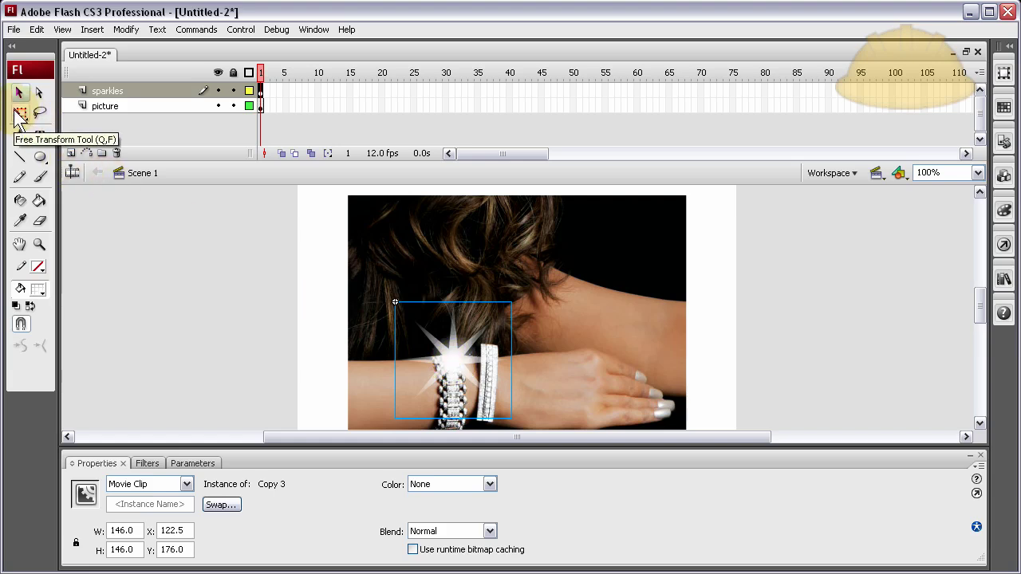
pyautogui.click(20, 114)
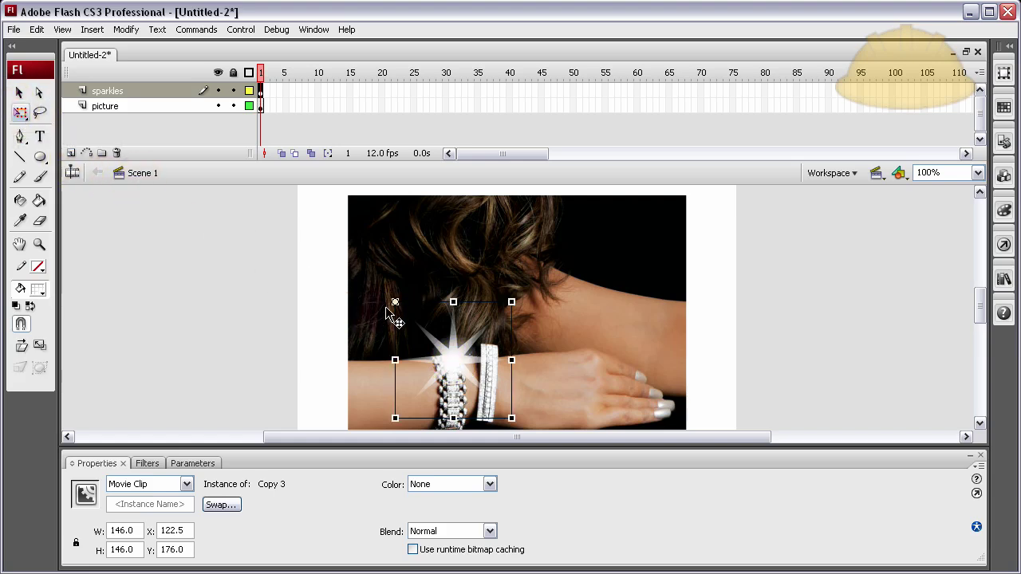
pyautogui.moveTo(394, 302)
pyautogui.mouseDown()
pyautogui.moveTo(461, 364)
pyautogui.moveTo(406, 307)
pyautogui.mouseUp()
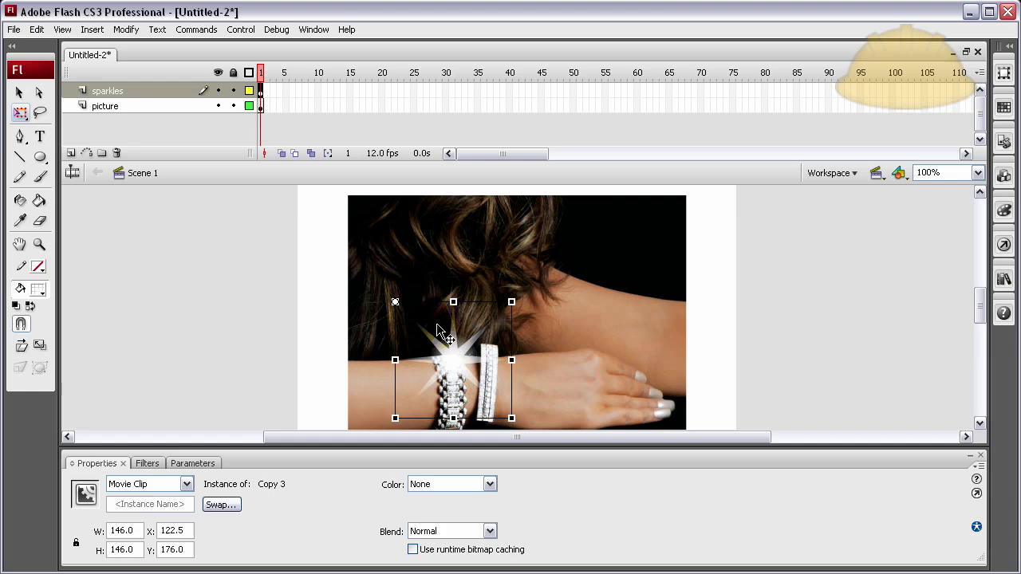
pyautogui.click(19, 93)
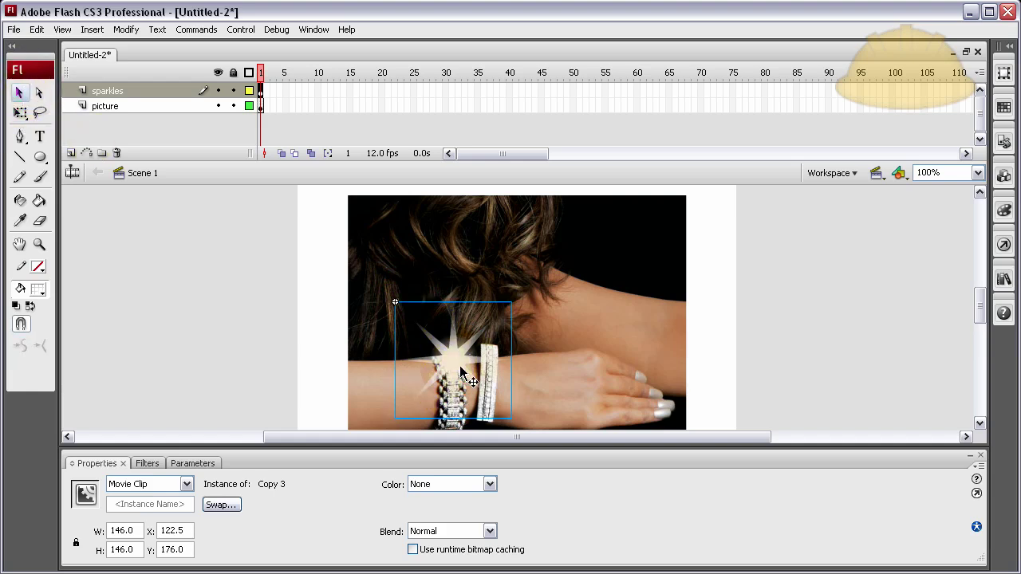
# Step: Convert the star clip on the sparkles layer to a movie clip symbol named sparkle1 with centre registration
pyautogui.rightClick(494, 355)
pyautogui.click(519, 341)
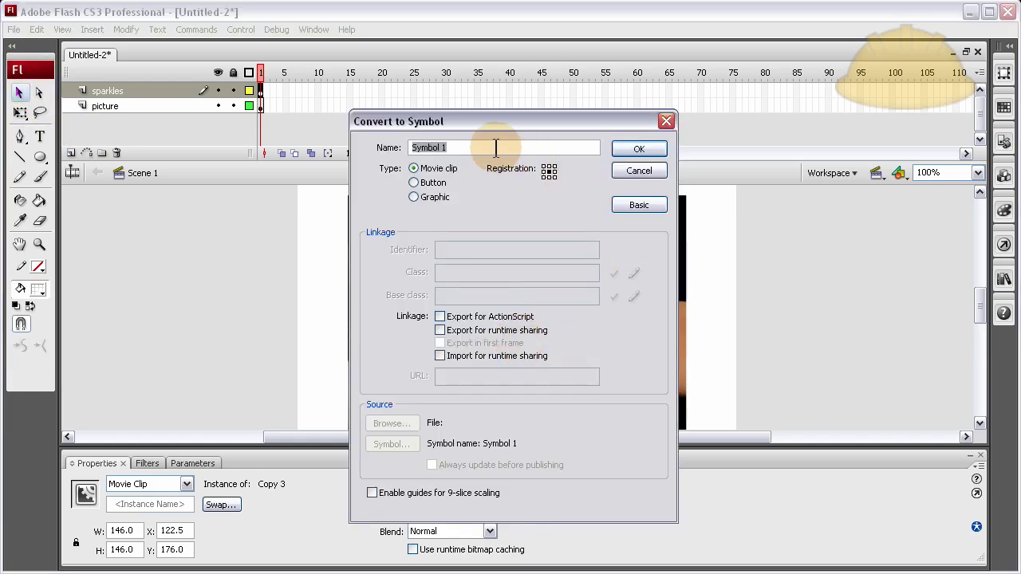
pyautogui.write('sparkle1')
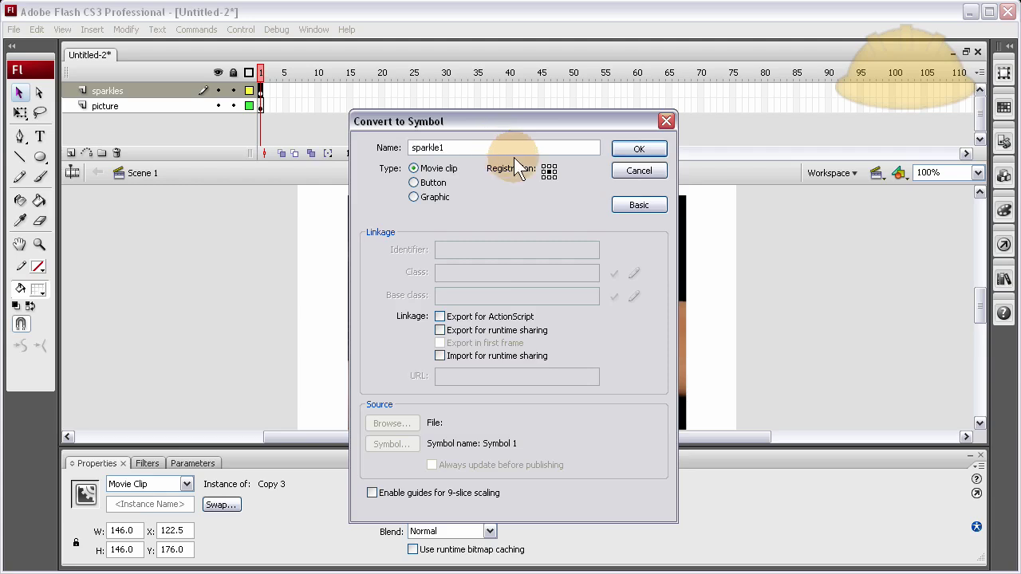
pyautogui.click(638, 149)
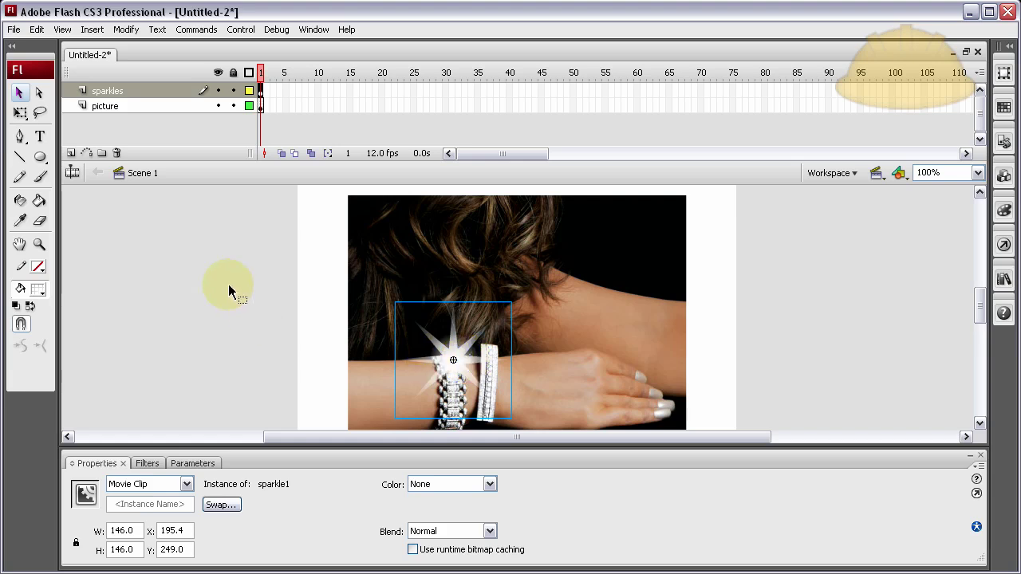
# Step: Inside sparkle1, move the star's transformation point to its centre and rotate the star about 30 degrees clockwise
pyautogui.doubleClick(456, 352)
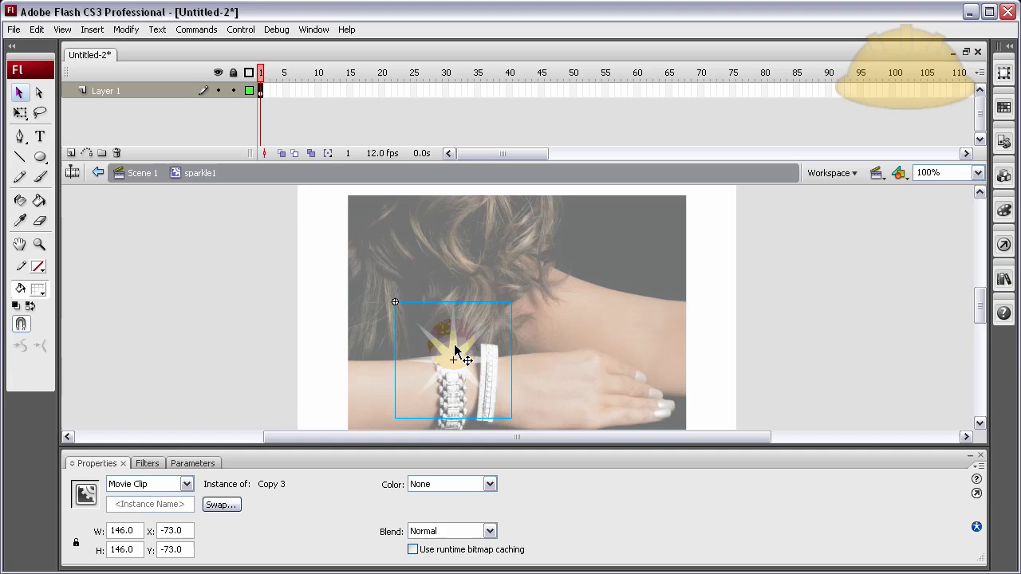
pyautogui.click(261, 92)
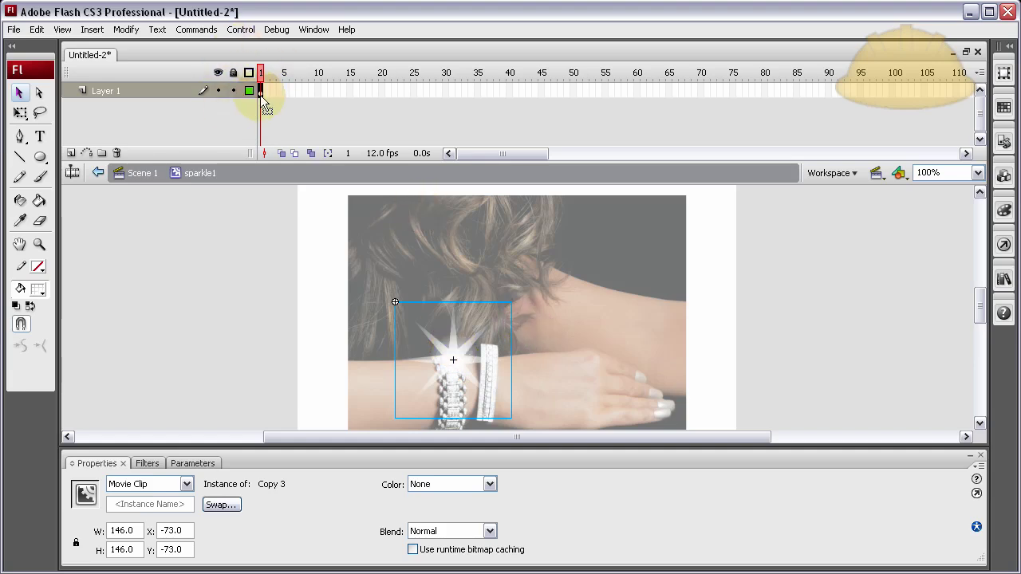
pyautogui.click(441, 361)
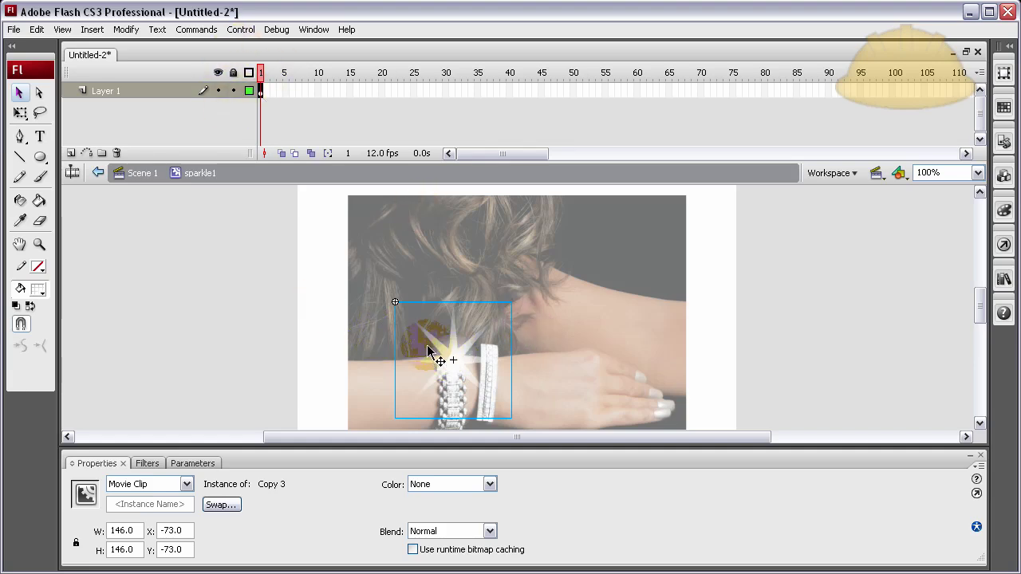
pyautogui.click(26, 115)
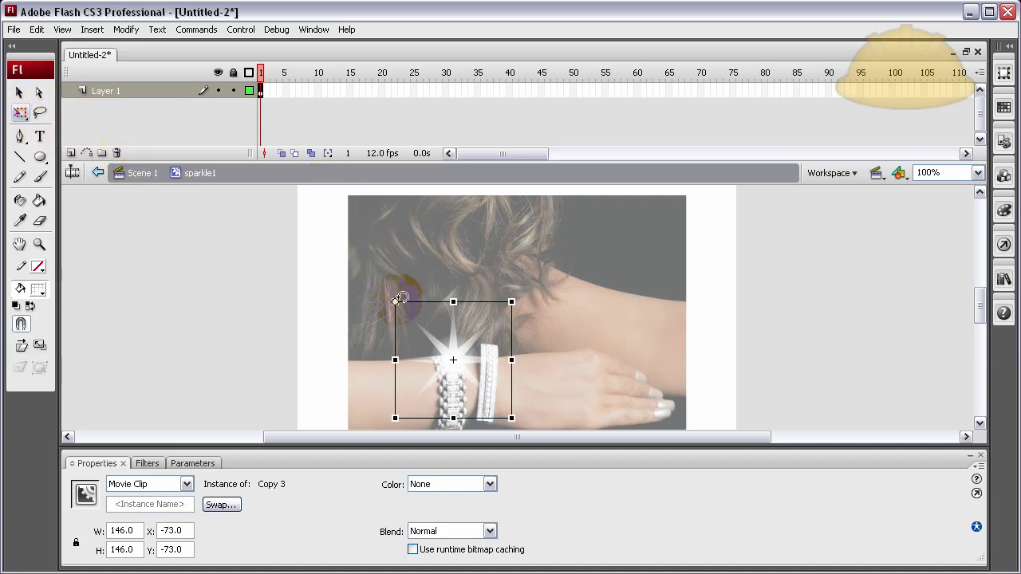
pyautogui.moveTo(396, 303); pyautogui.dragTo(453, 360)
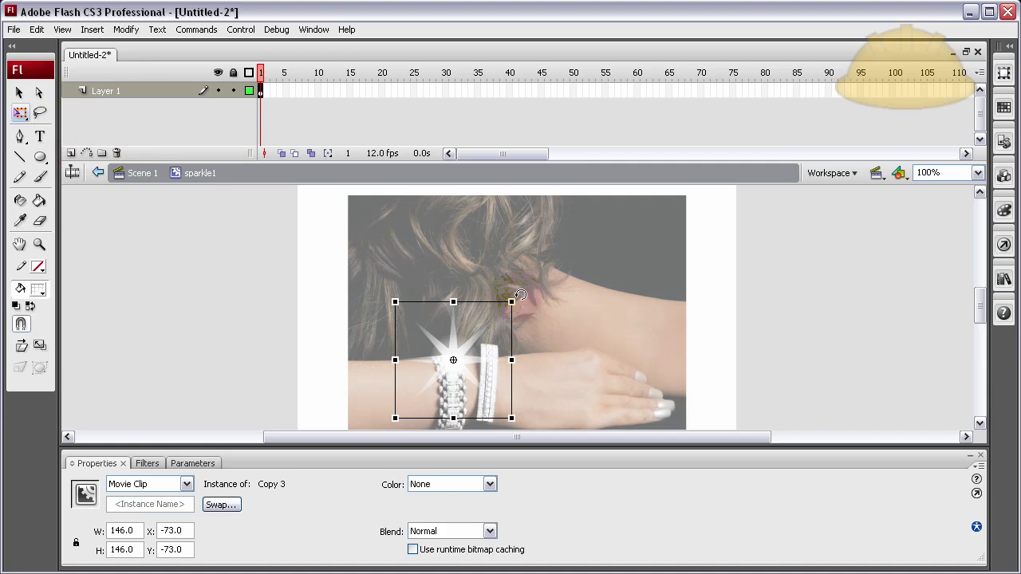
pyautogui.moveTo(520, 295); pyautogui.dragTo(565, 324)
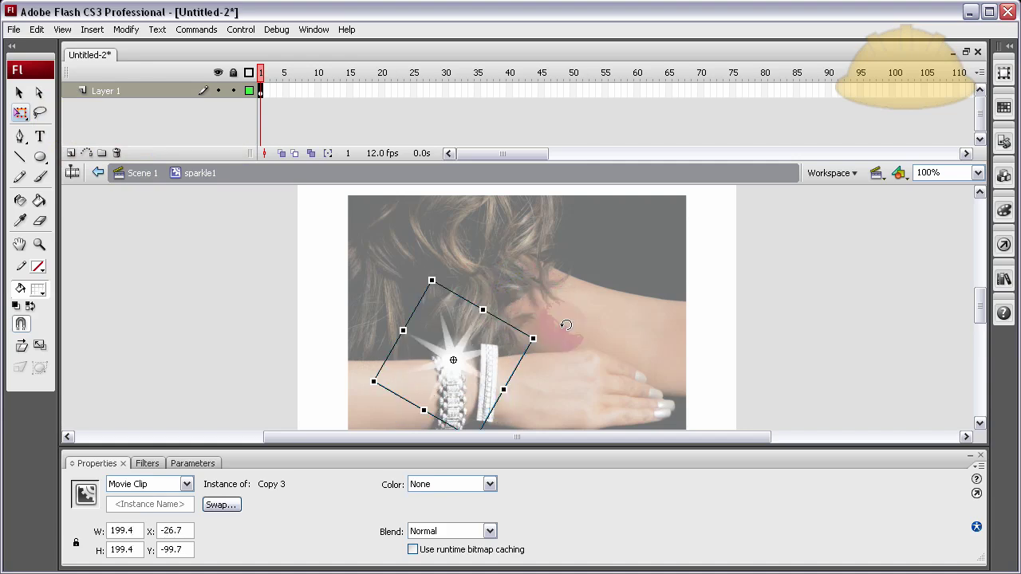
# Step: Insert keyframes at frames 9 and 18 of Layer 1 in the sparkle1 timeline
pyautogui.click(316, 93)
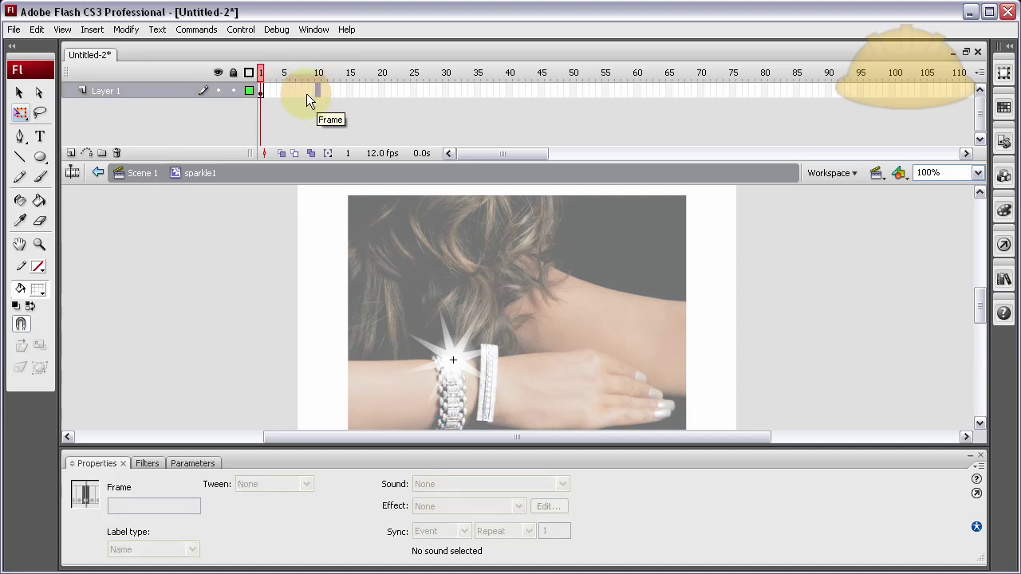
pyautogui.click(311, 94)
pyautogui.press('F6')
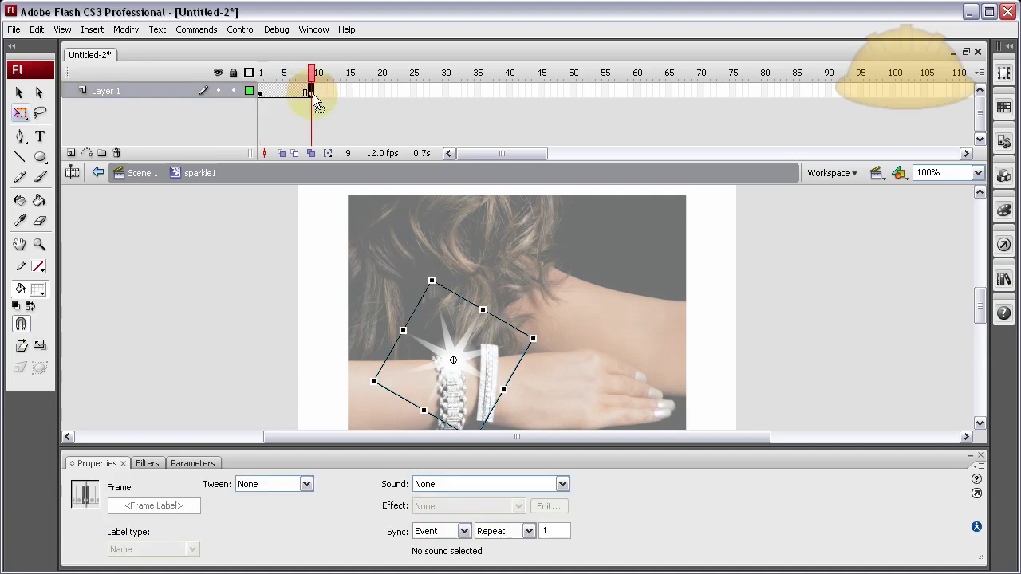
pyautogui.click(369, 93)
pyautogui.press('F6')
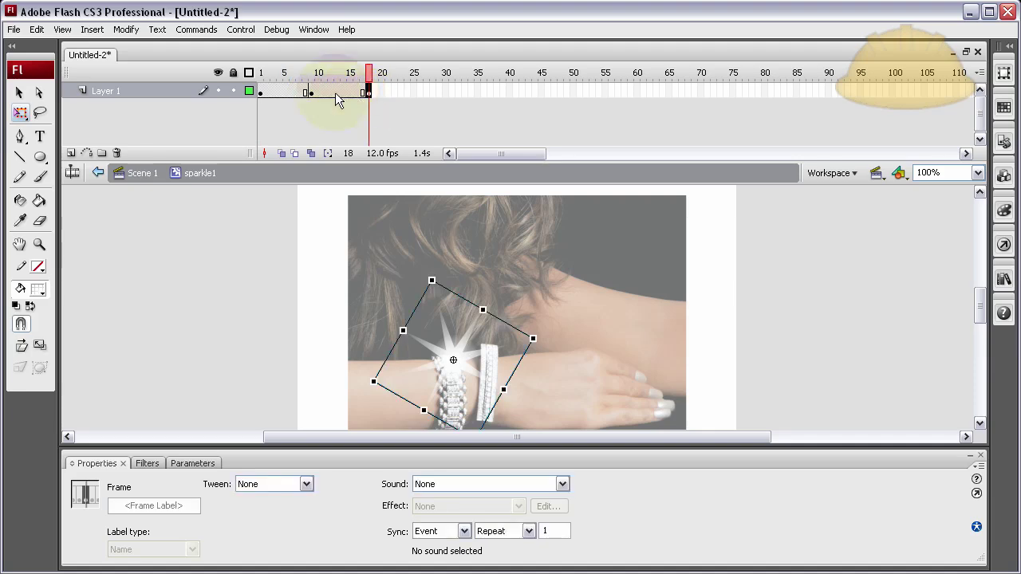
# Step: Create motion tweens between frames 1 and 9 and between frames 9 and 18
pyautogui.rightClick(337, 93)
pyautogui.click(360, 103)
pyautogui.rightClick(285, 93)
pyautogui.click(320, 101)
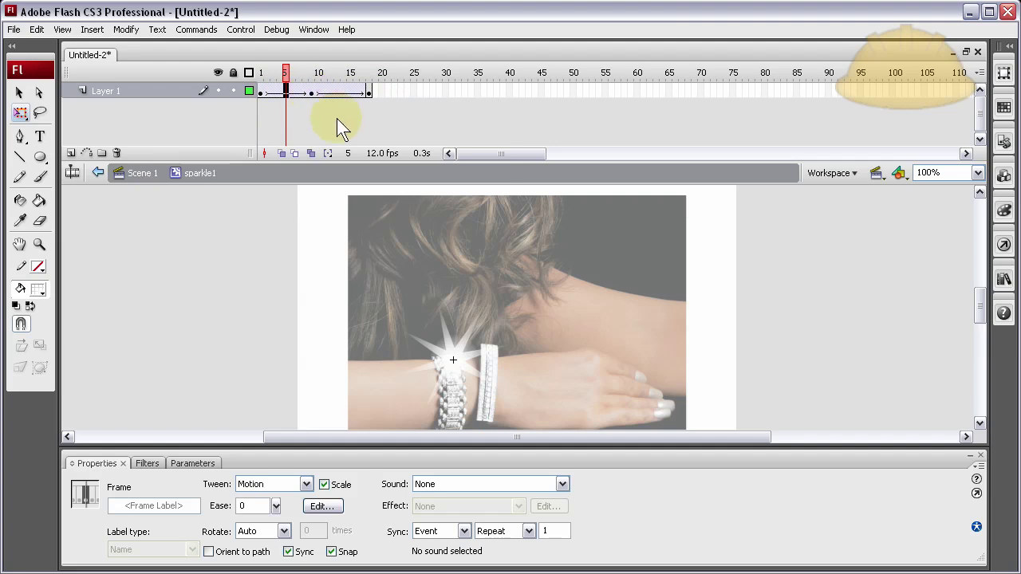
pyautogui.click(242, 337)
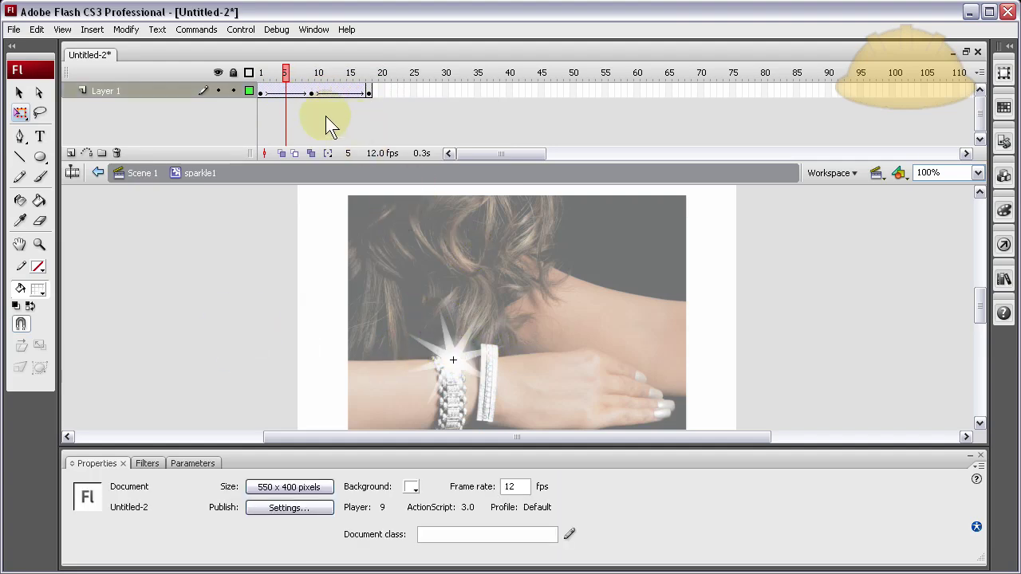
# Step: Scale the star at the frame 9 keyframe down proportionally around its centre to about 113 px wide and high
pyautogui.click(312, 94)
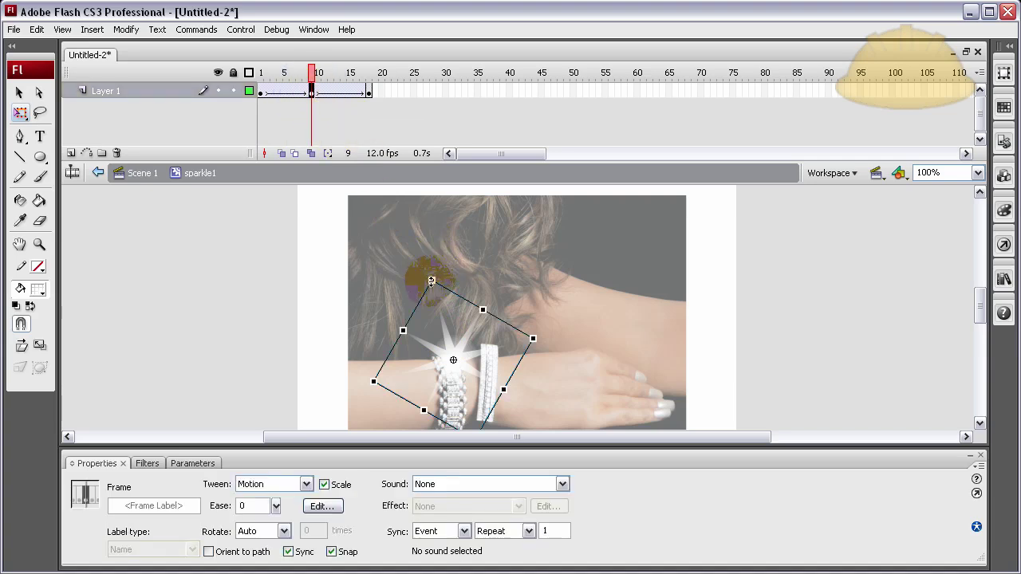
pyautogui.moveTo(430, 281); pyautogui.dragTo(441, 309)
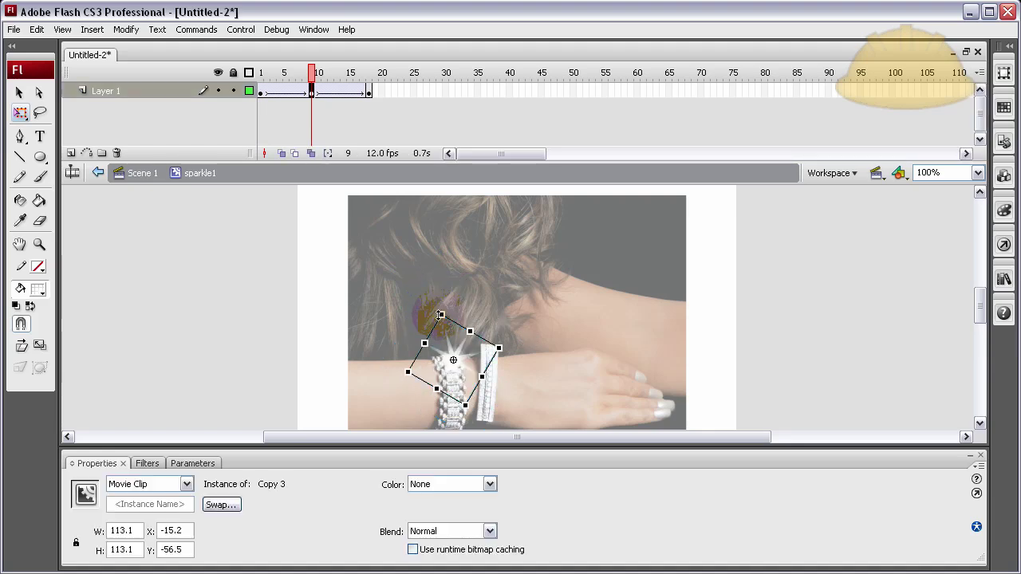
pyautogui.click(307, 78)
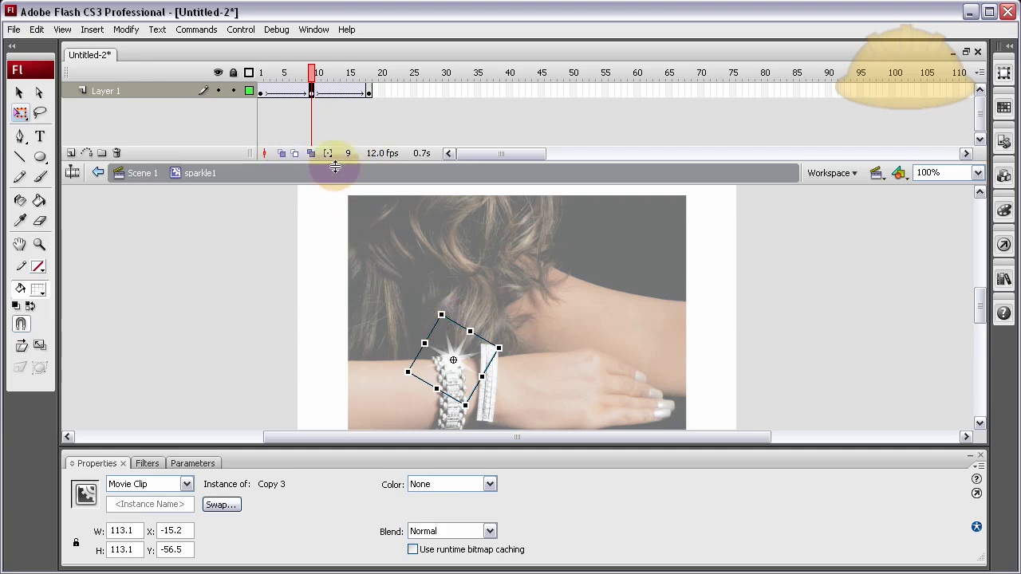
pyautogui.click(21, 92)
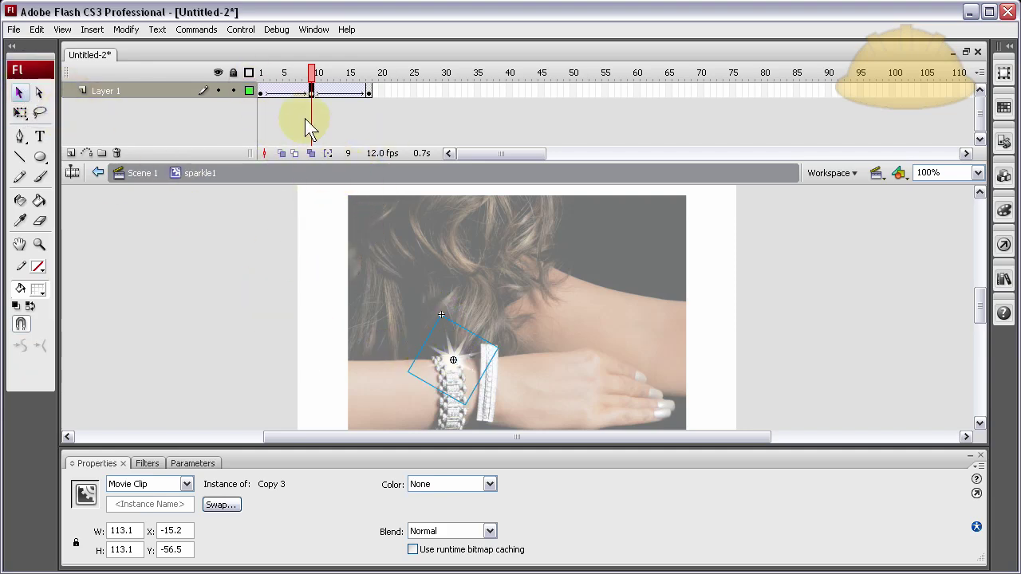
# Step: At frame 1, shrink and slightly rotate the star around its centre to about 24 px wide, and apply an Alpha color effect
pyautogui.click(257, 91)
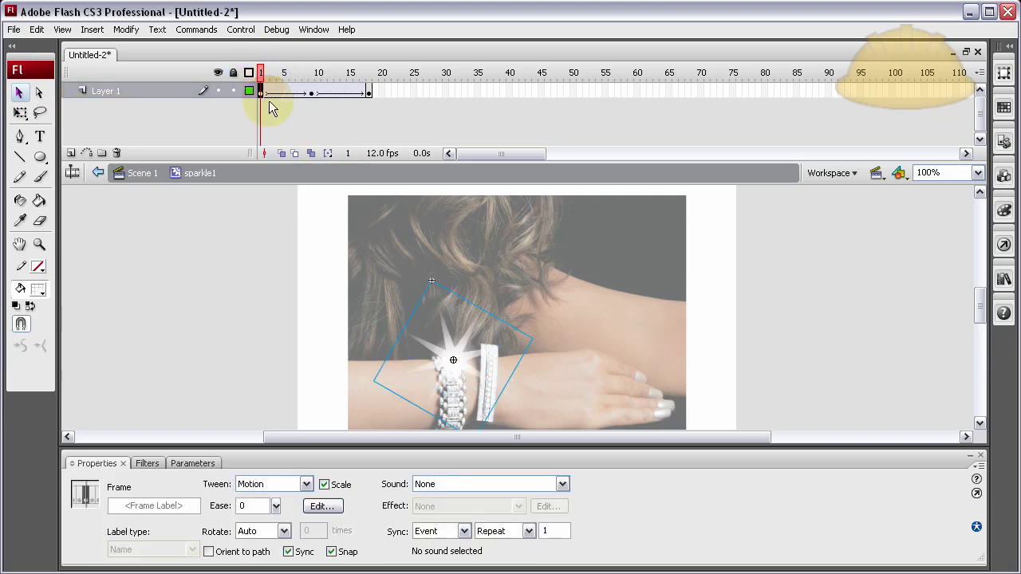
pyautogui.moveTo(446, 309); pyautogui.dragTo(441, 295)
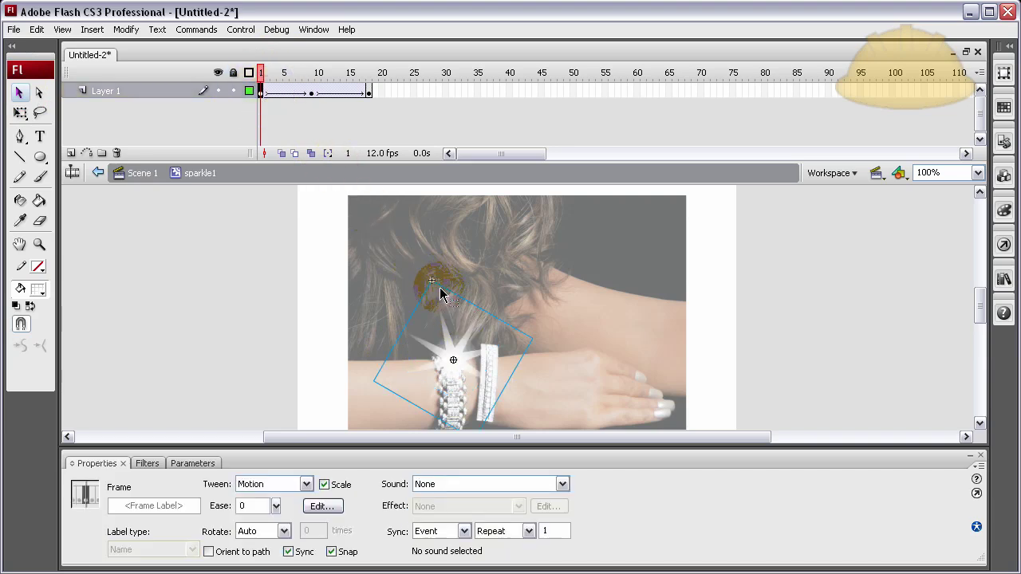
pyautogui.click(209, 148)
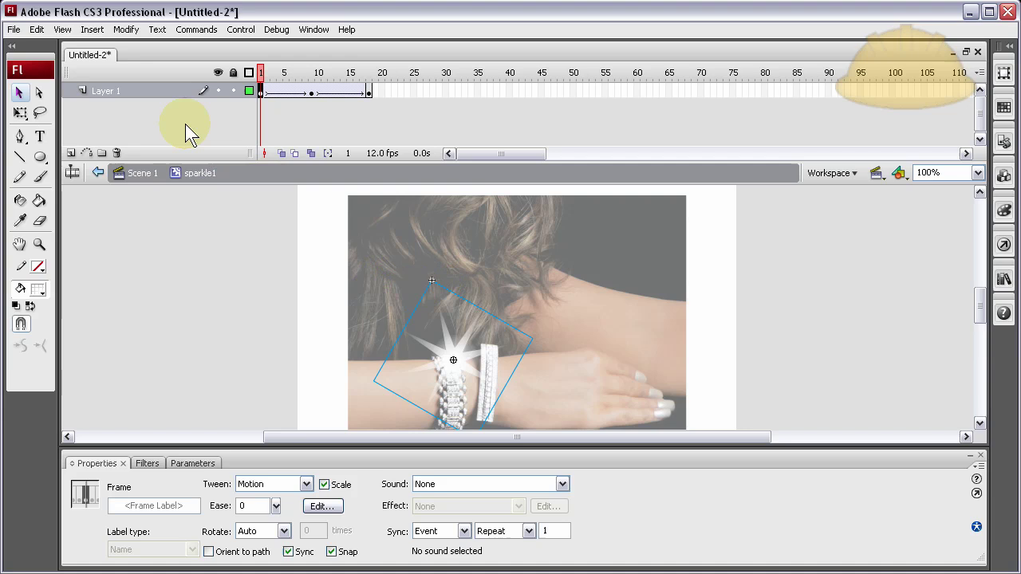
pyautogui.click(20, 113)
pyautogui.click(435, 283)
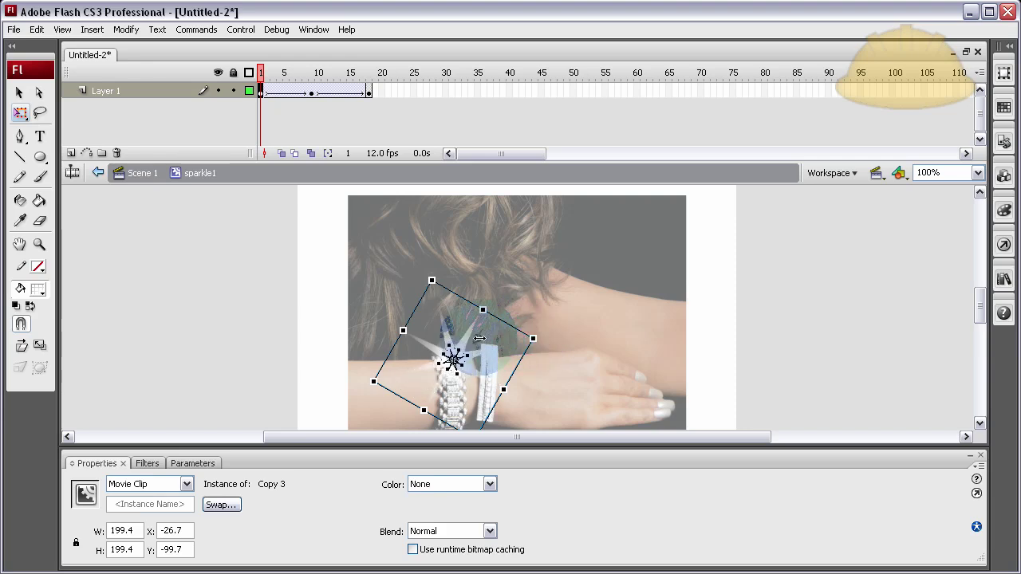
pyautogui.moveTo(476, 338); pyautogui.dragTo(420, 337)
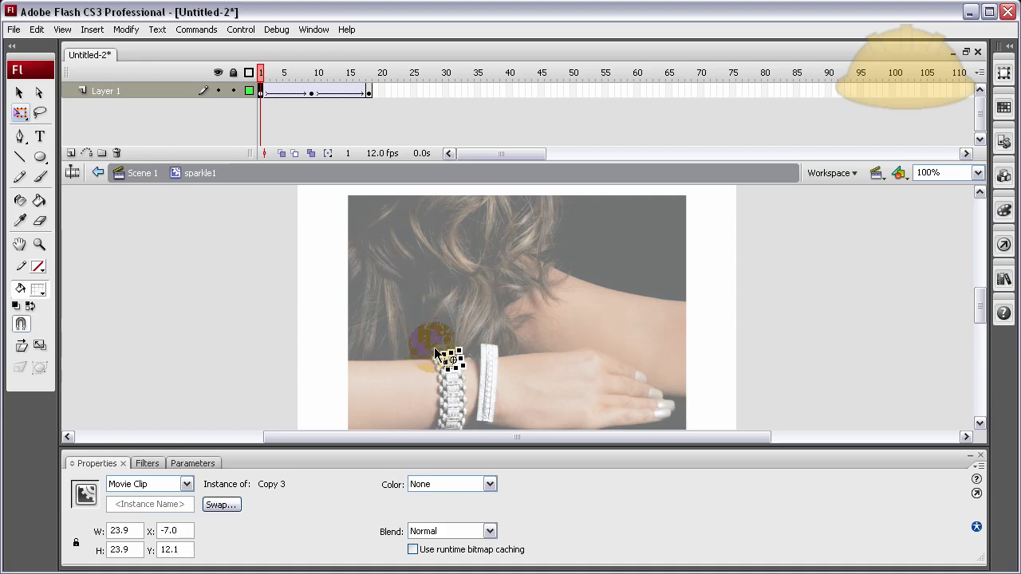
pyautogui.click(489, 484)
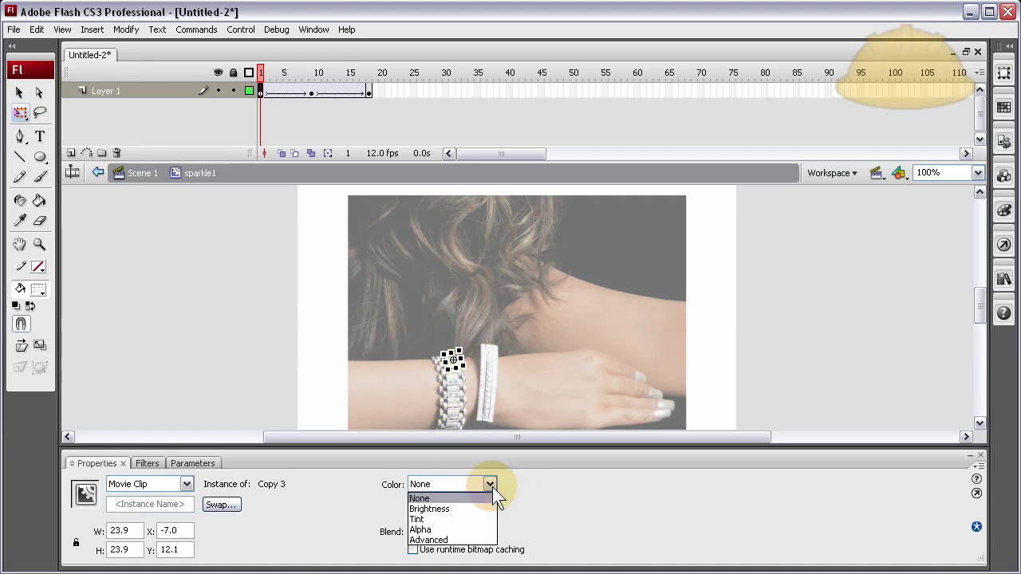
pyautogui.click(452, 525)
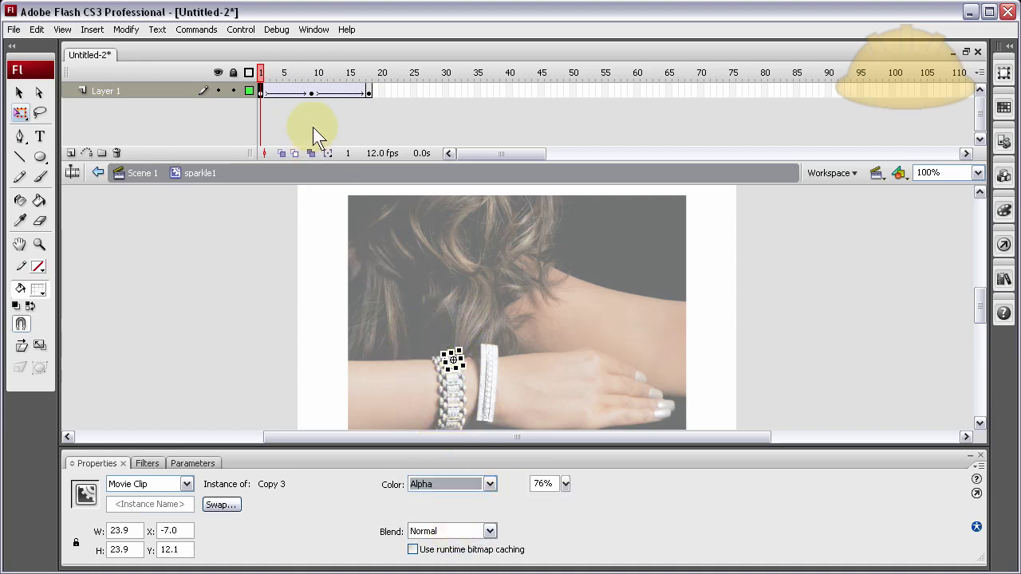
# Step: At frame 18, shrink and rotate the star around its centre to about 21 px wide, and set its alpha to 0%
pyautogui.click(368, 91)
pyautogui.click(450, 360)
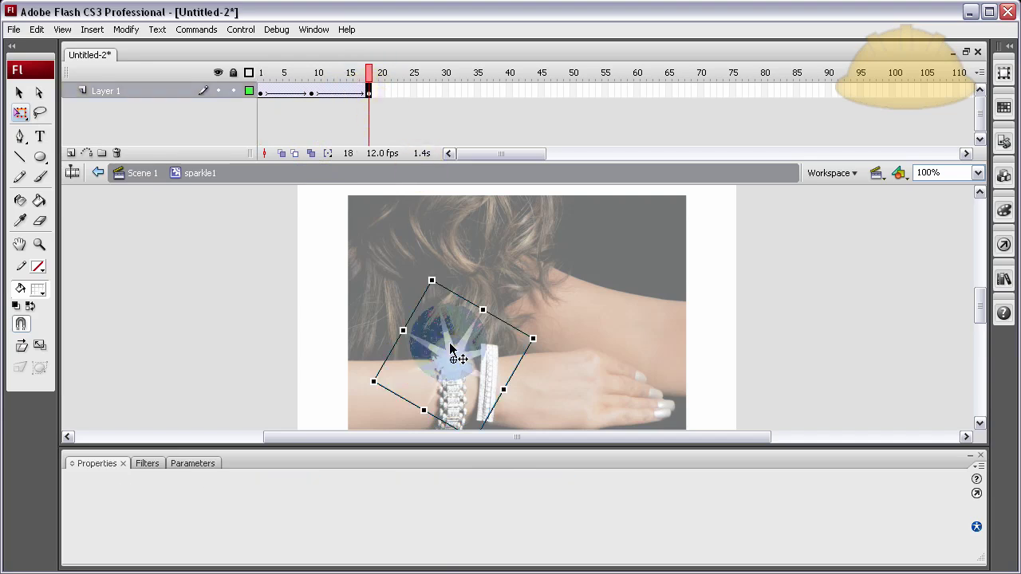
pyautogui.moveTo(542, 331); pyautogui.dragTo(434, 382)
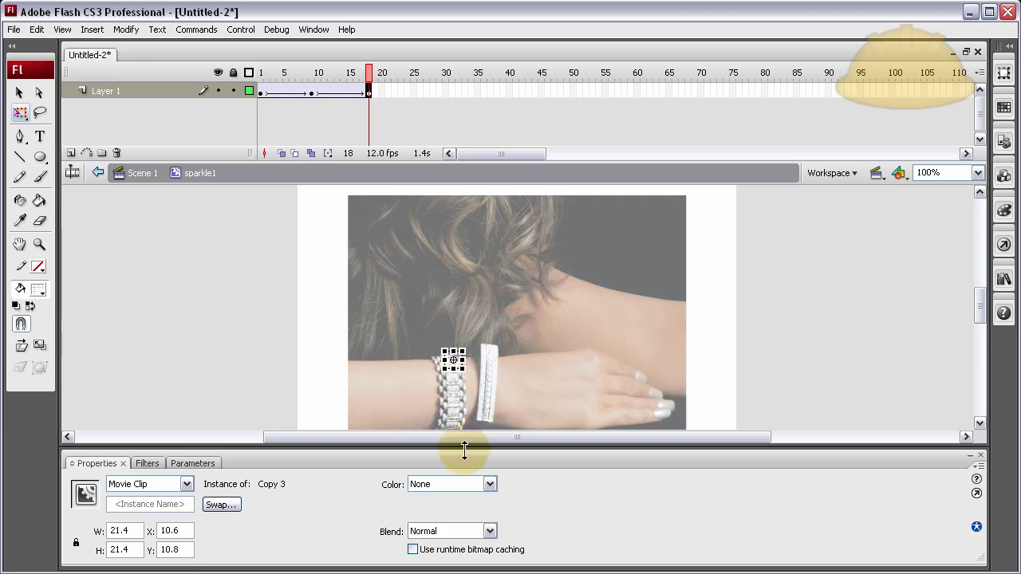
pyautogui.click(489, 484)
pyautogui.click(452, 530)
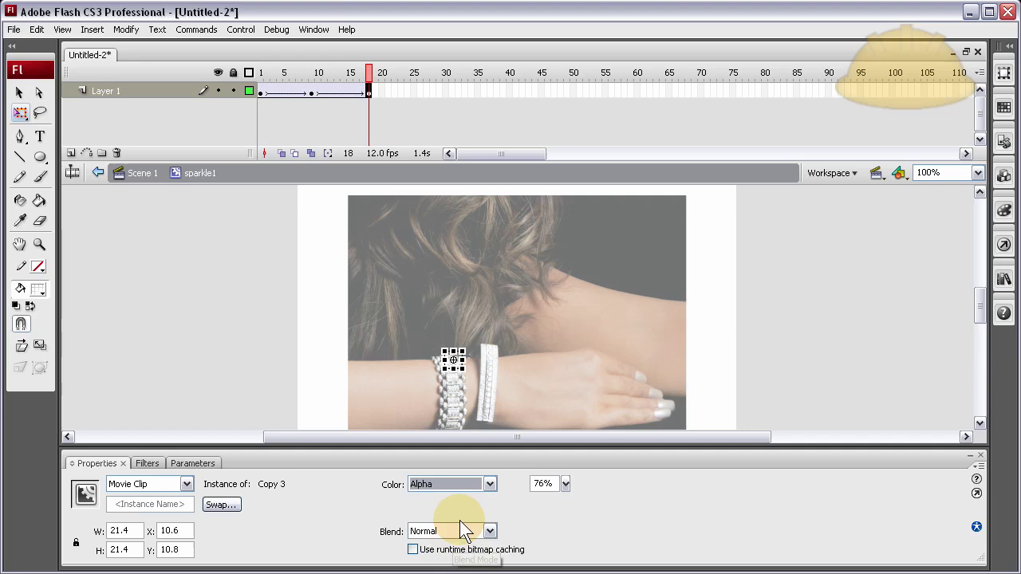
pyautogui.moveTo(566, 485); pyautogui.dragTo(563, 542)
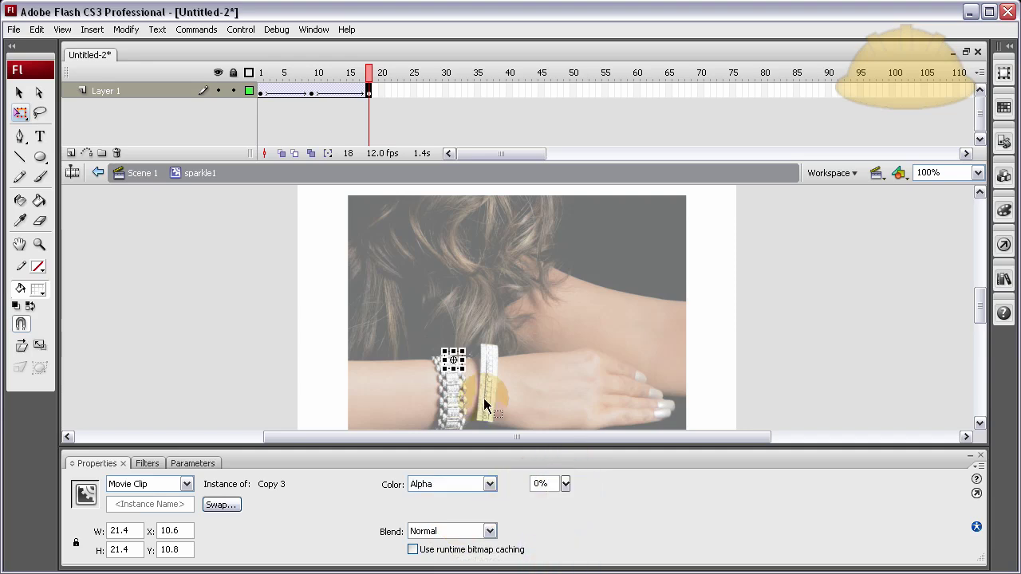
# Step: Set the alpha of the small star at frame 1 to 0%
pyautogui.click(260, 90)
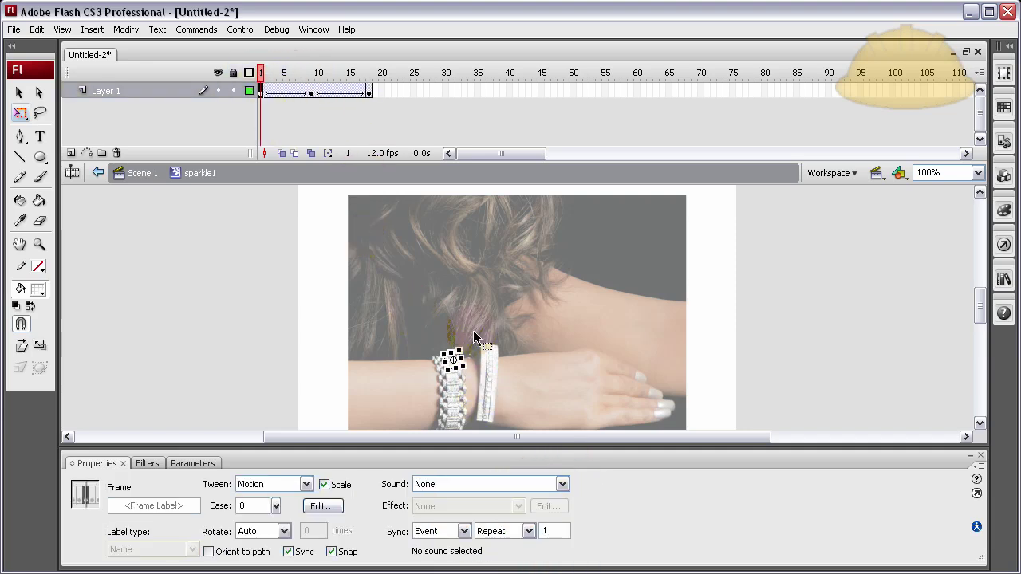
pyautogui.click(460, 368)
pyautogui.click(554, 481)
pyautogui.moveTo(567, 481); pyautogui.dragTo(565, 542)
pyautogui.click(219, 296)
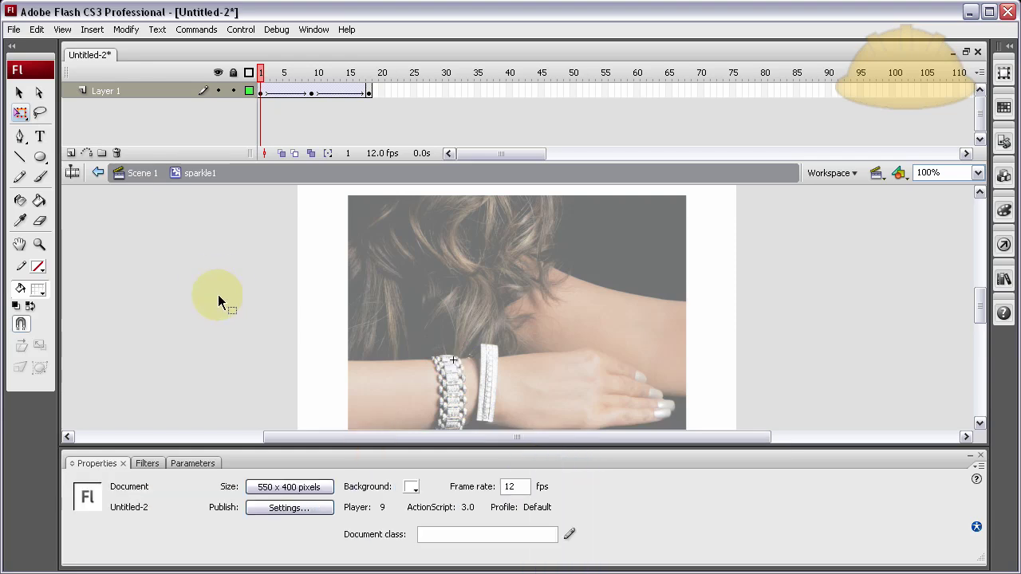
# Step: Set the document's frame rate to 30 fps and test the movie to preview the sparkle animation
pyautogui.doubleClick(516, 486)
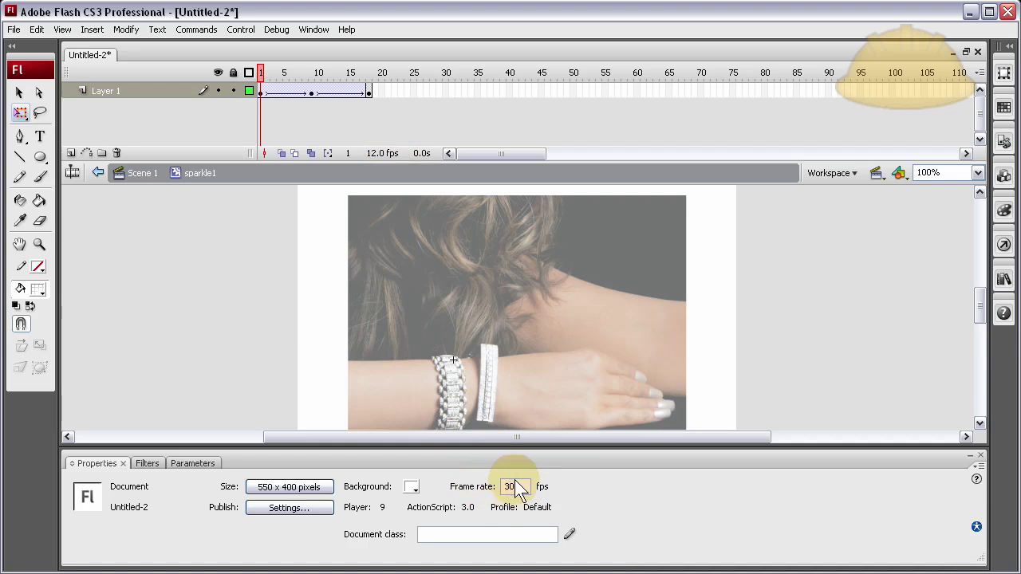
pyautogui.click(19, 93)
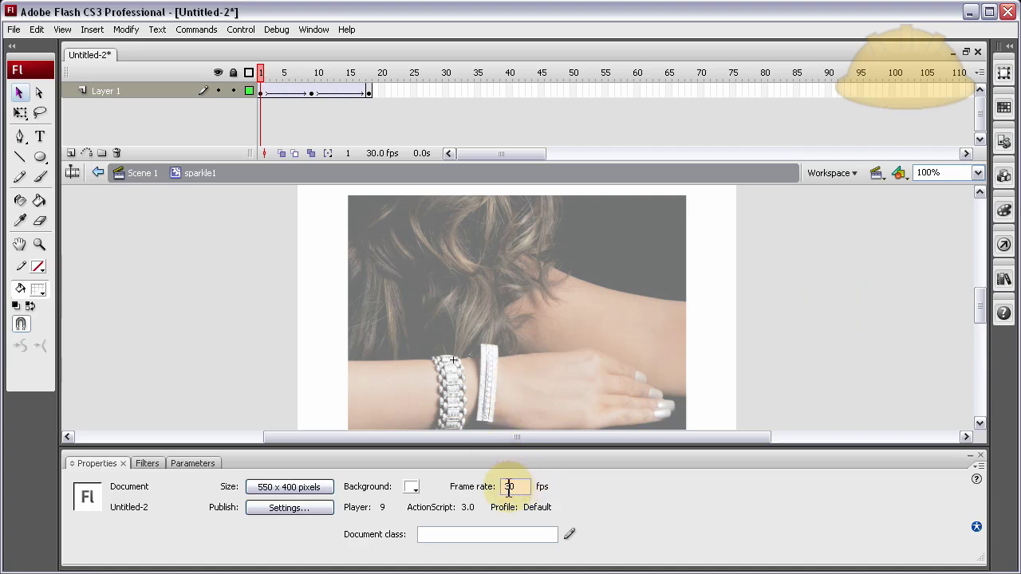
pyautogui.click(786, 312)
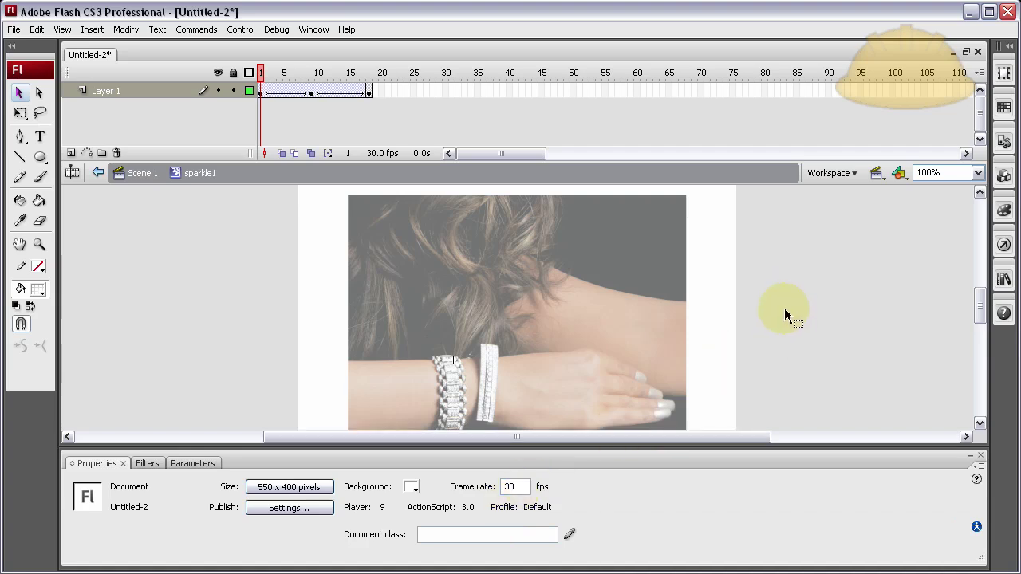
pyautogui.hotkey('ctrl', 'Return')
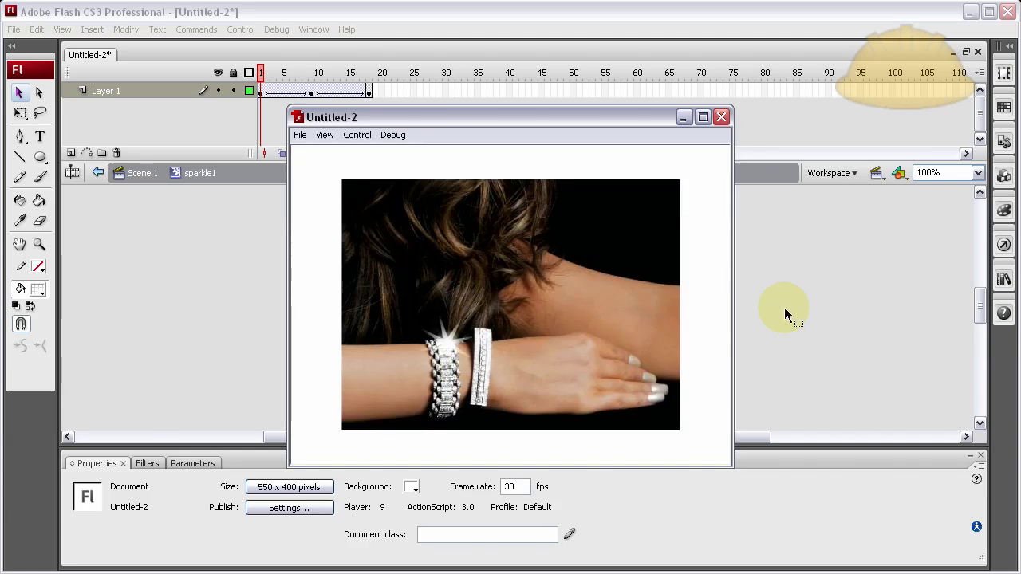
# Step: Extend Layer 1 of the sparkle clip to frame 60 and test the movie to preview the longer pause
pyautogui.click(721, 120)
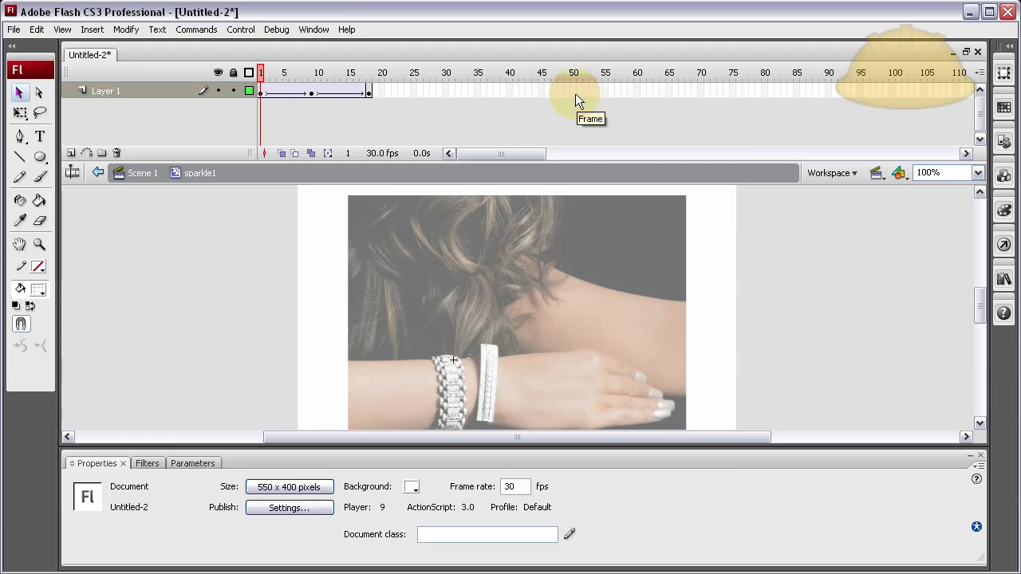
pyautogui.click(640, 92)
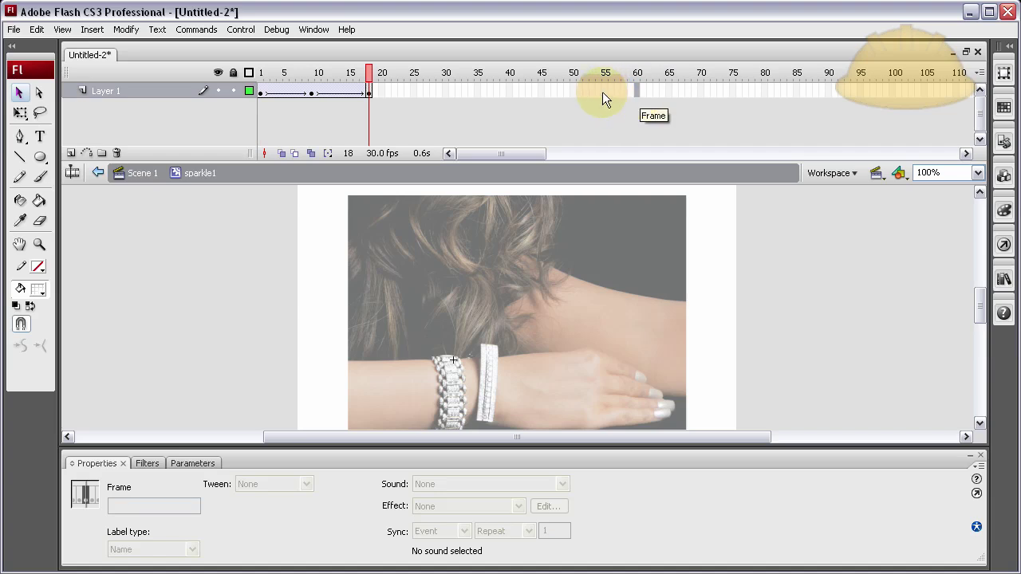
pyautogui.press('F5')
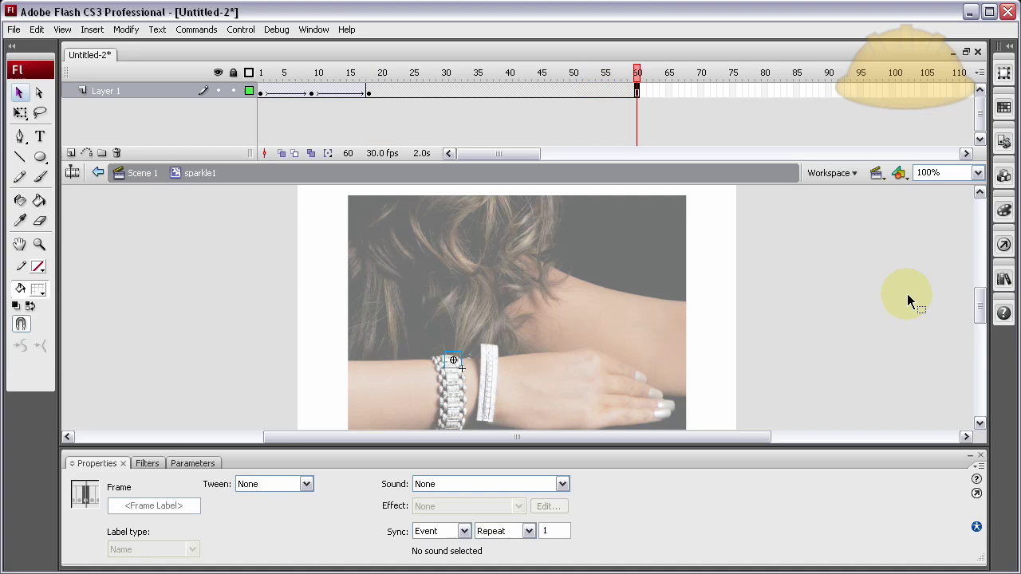
pyautogui.click(860, 289)
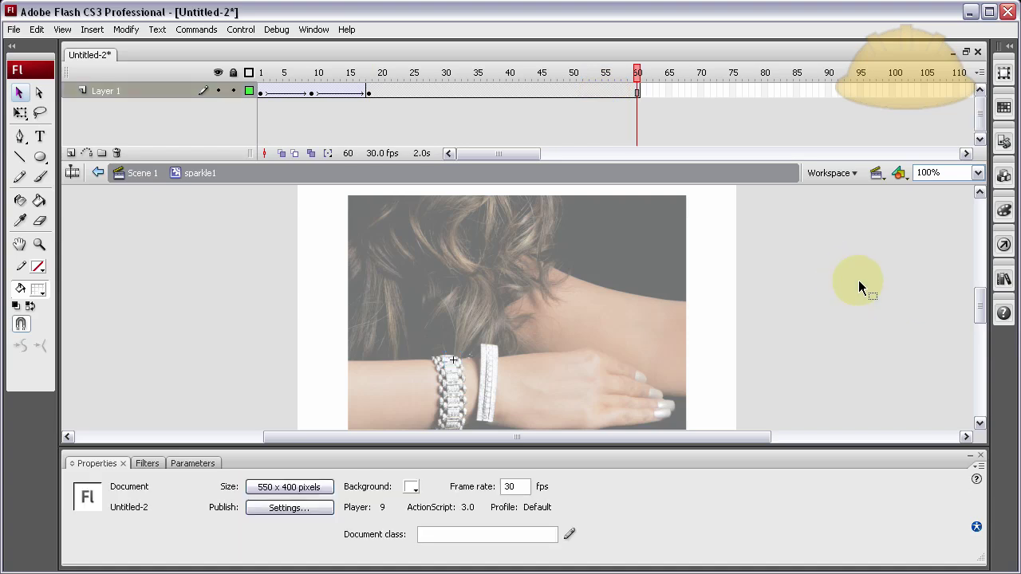
pyautogui.hotkey('ctrl', 'Return')
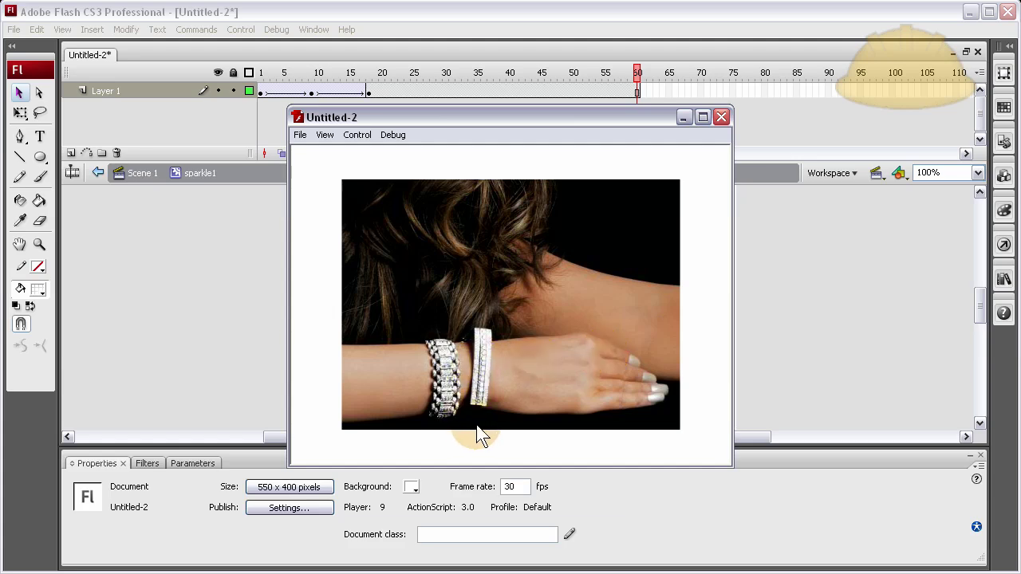
pyautogui.hotkey('ctrl', 'w')
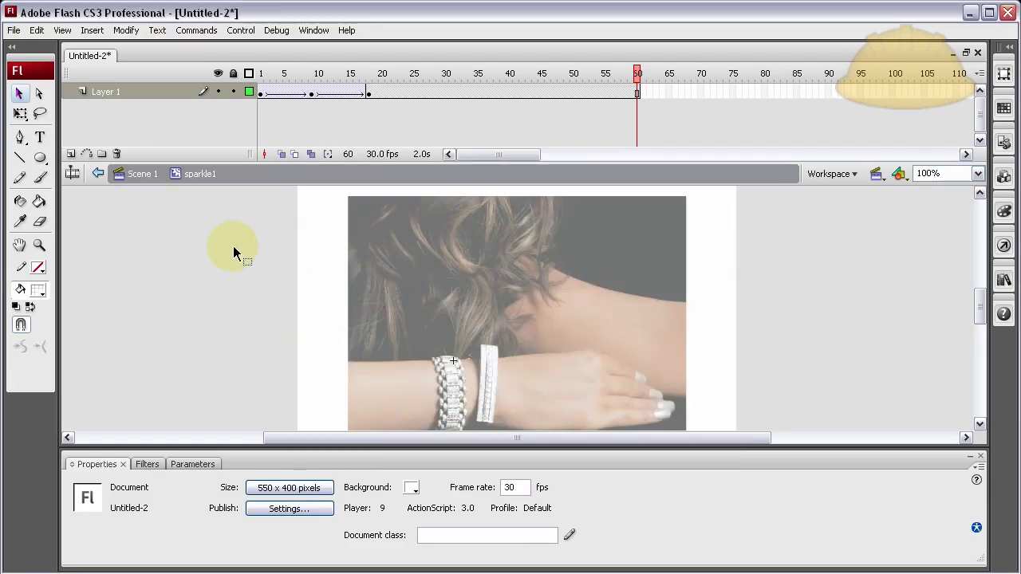
# Step: Return to Scene 1 and lock the picture layer
pyautogui.click(142, 175)
pyautogui.moveTo(407, 385); pyautogui.dragTo(453, 362)
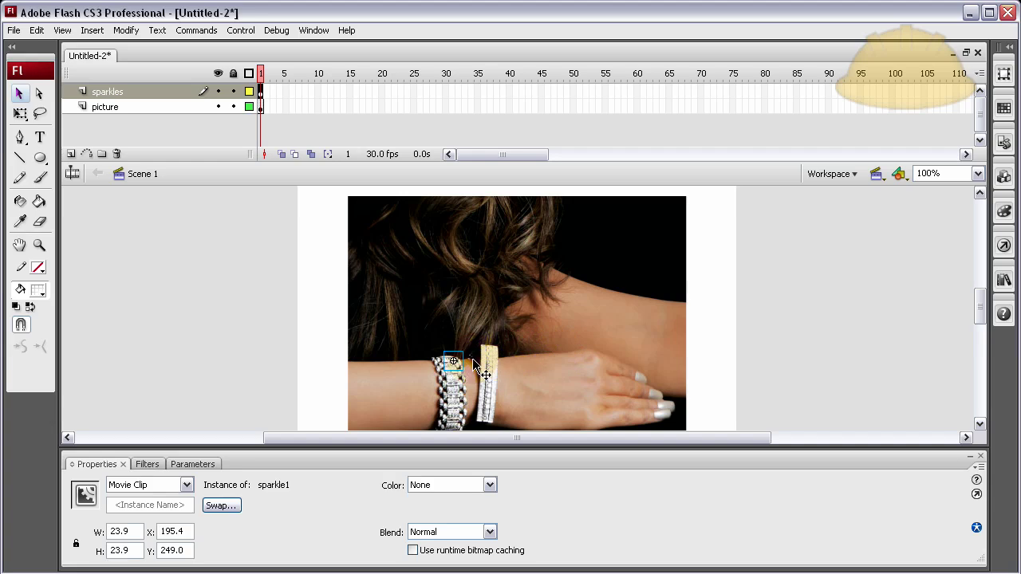
pyautogui.click(234, 106)
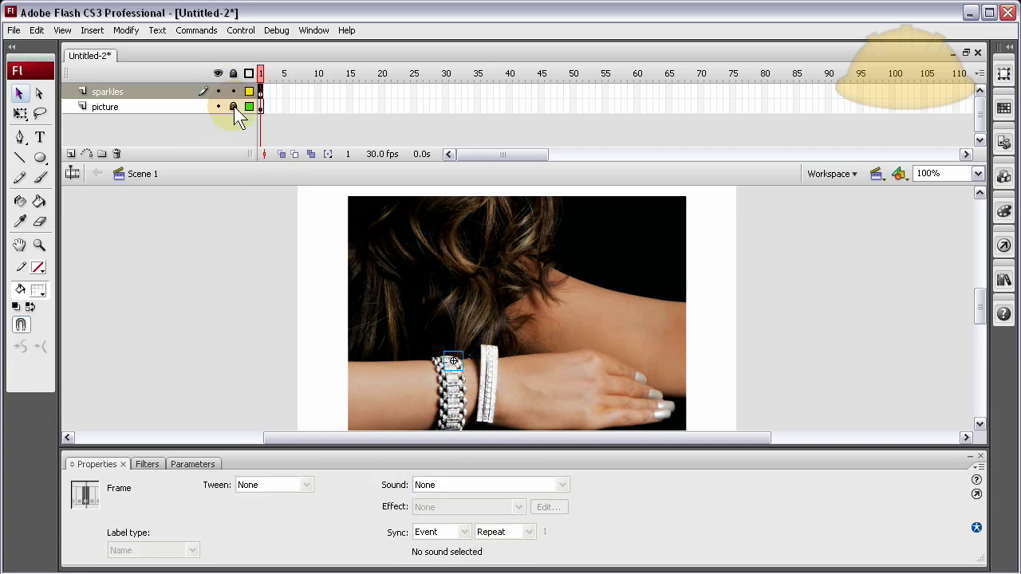
# Step: Copy the sparkle on the left bracelet, paste a duplicate in the middle of the stage and select it
pyautogui.click(460, 362)
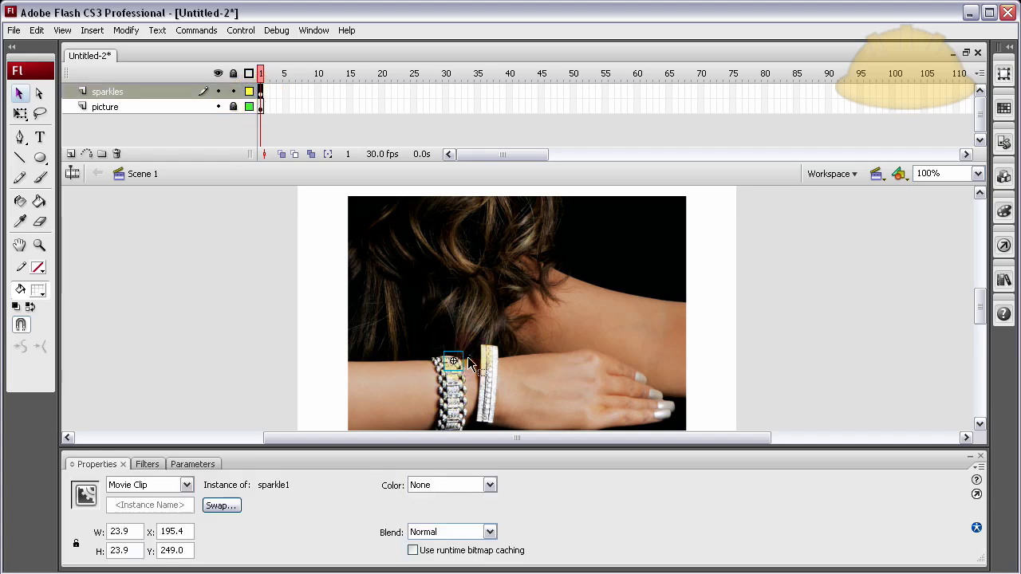
pyautogui.click(457, 363)
pyautogui.moveTo(519, 357); pyautogui.dragTo(520, 357)
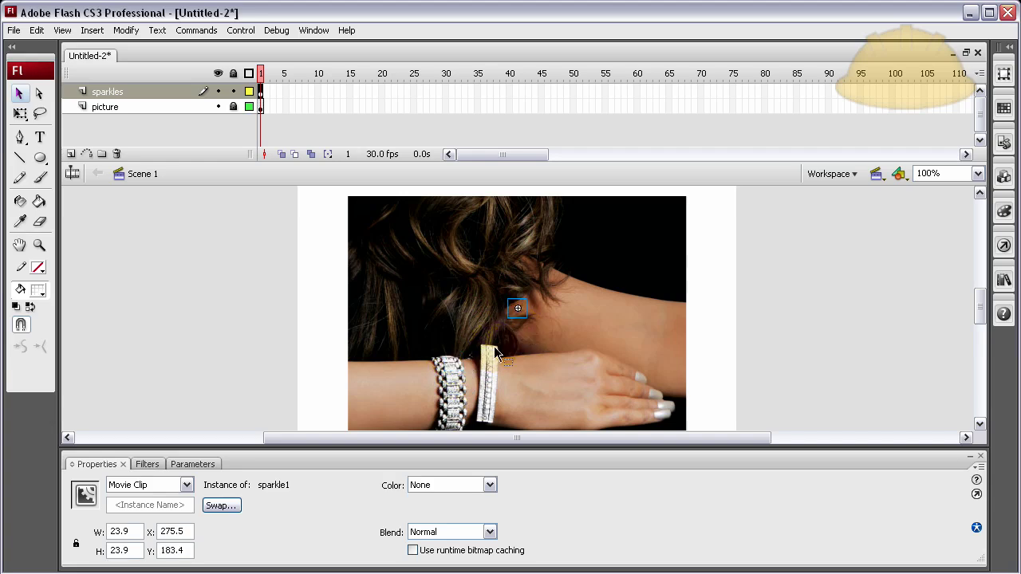
pyautogui.hotkey('ctrl', 'z')
pyautogui.click(505, 318)
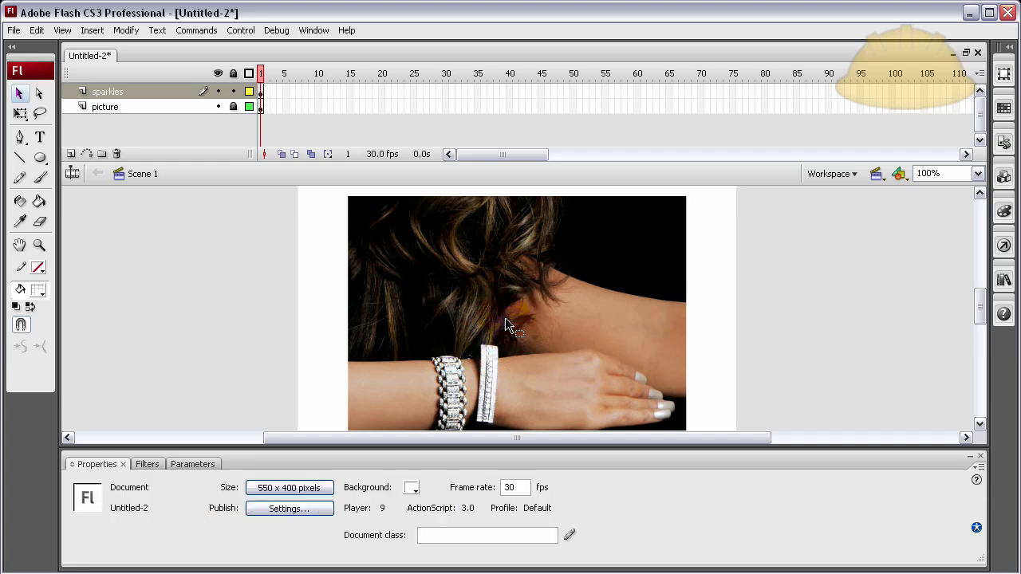
pyautogui.click(510, 309)
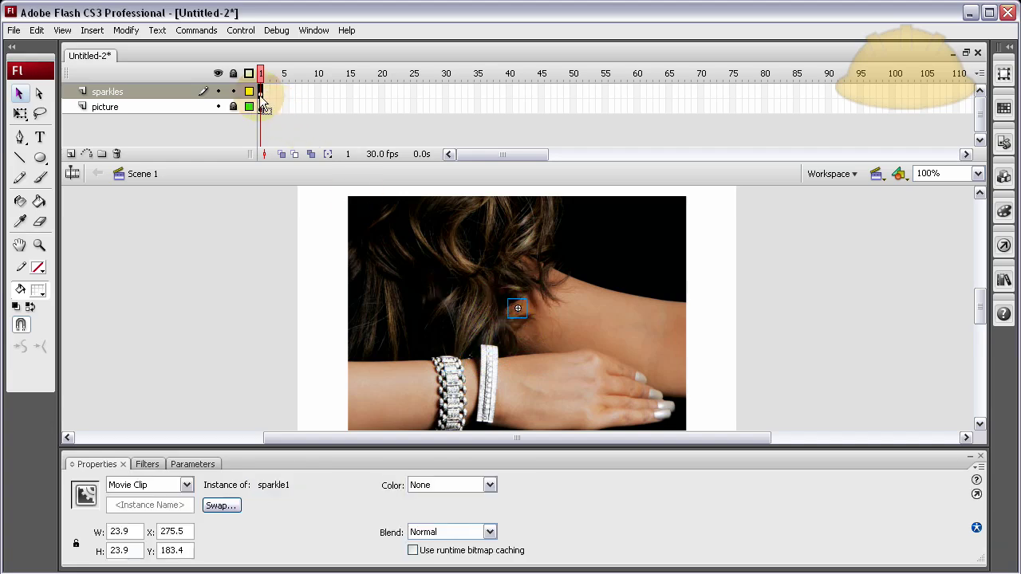
# Step: Flip the duplicated sparkle vertically
pyautogui.click(127, 31)
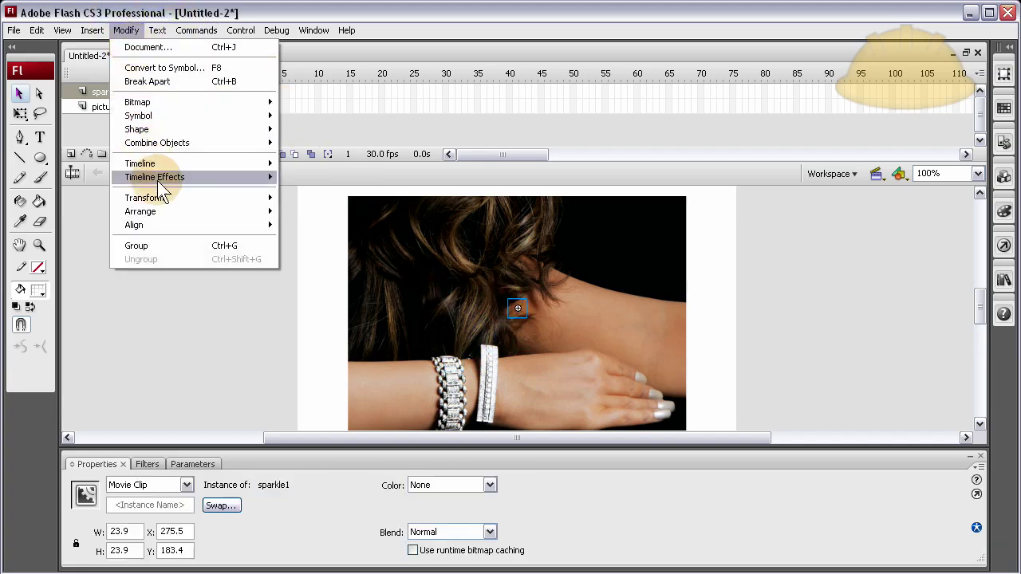
pyautogui.moveTo(224, 203)
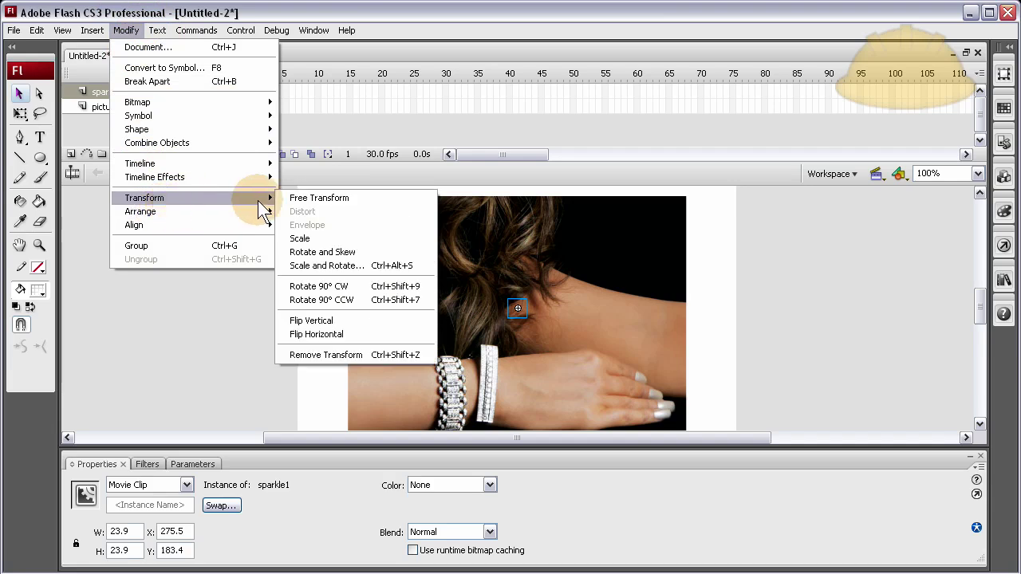
pyautogui.click(324, 323)
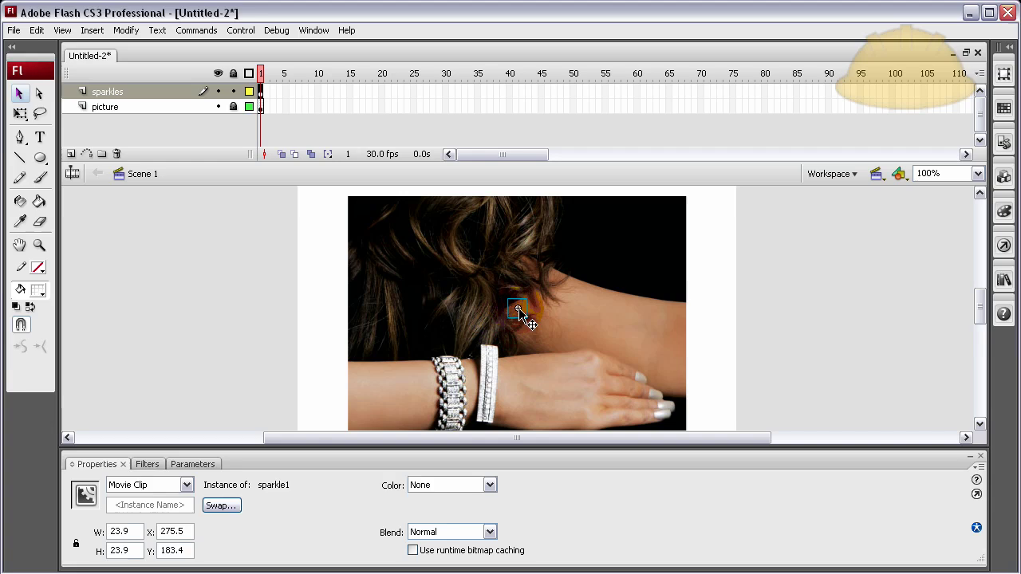
# Step: Nudge the flipped sparkle onto the upper end of the right bracelet, at about X 237.5, Y 234.4
pyautogui.press('Down')
pyautogui.press('Down')
pyautogui.press('Down')
pyautogui.press('Down')
pyautogui.press('Down')
pyautogui.press('Down')
pyautogui.press('Down')
pyautogui.press('Down')
pyautogui.press('Down')
pyautogui.press('Down')
pyautogui.press('Down')
pyautogui.press('Down')
pyautogui.press('Down')
pyautogui.press('Down')
pyautogui.press('Down')
pyautogui.press('Down')
pyautogui.press('Down')
pyautogui.press('Down')
pyautogui.press('Down')
pyautogui.press('Down')
pyautogui.press('Left')
pyautogui.press('Left')
pyautogui.press('Left')
pyautogui.press('Left')
pyautogui.press('Left')
pyautogui.press('Left')
pyautogui.press('Left')
pyautogui.press('Left')
pyautogui.press('Left')
pyautogui.press('Left')
pyautogui.press('Left')
pyautogui.press('Left')
pyautogui.press('Left')
pyautogui.press('Left')
pyautogui.press('Left')
pyautogui.press('Left')
pyautogui.press('Left')
pyautogui.press('Left')
pyautogui.press('Left')
pyautogui.press('Left')
pyautogui.press('Left')
pyautogui.press('Left')
pyautogui.press('Left')
pyautogui.press('Left')
pyautogui.press('Left')
pyautogui.press('Left')
pyautogui.press('Left')
pyautogui.press('Left')
pyautogui.press('Left')
pyautogui.press('Left')
pyautogui.press('Right')
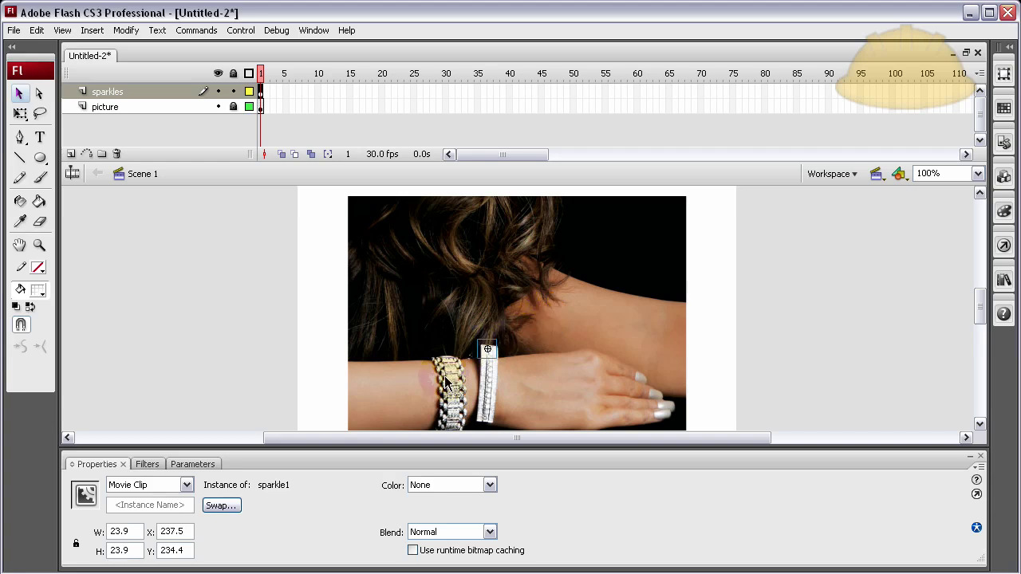
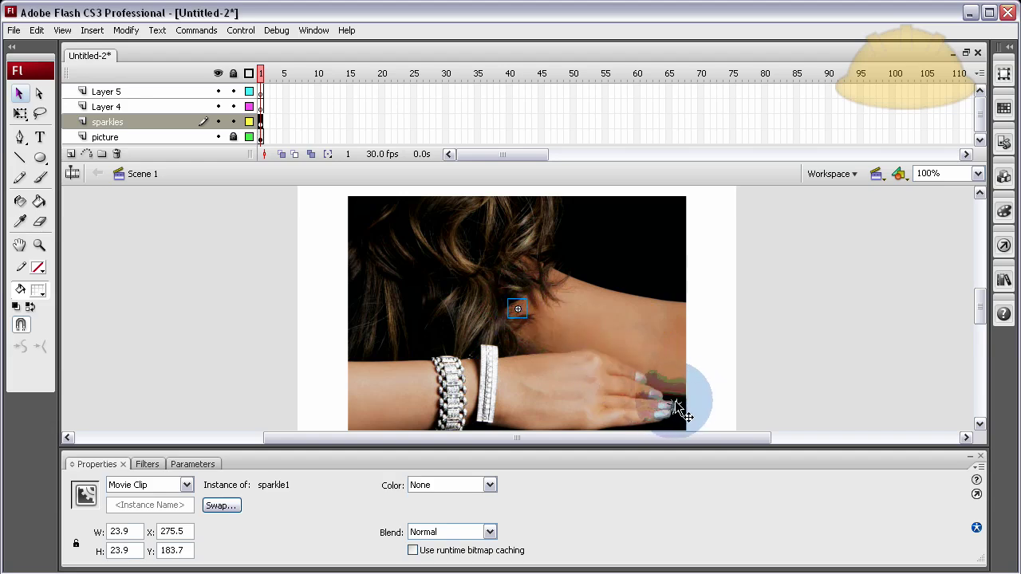
# Step: Place the third sparkle on the fingernails at about X 455.5, Y 305.6 and shrink it around its centre to about 12 px wide
pyautogui.moveTo(668, 408); pyautogui.dragTo(668, 408)
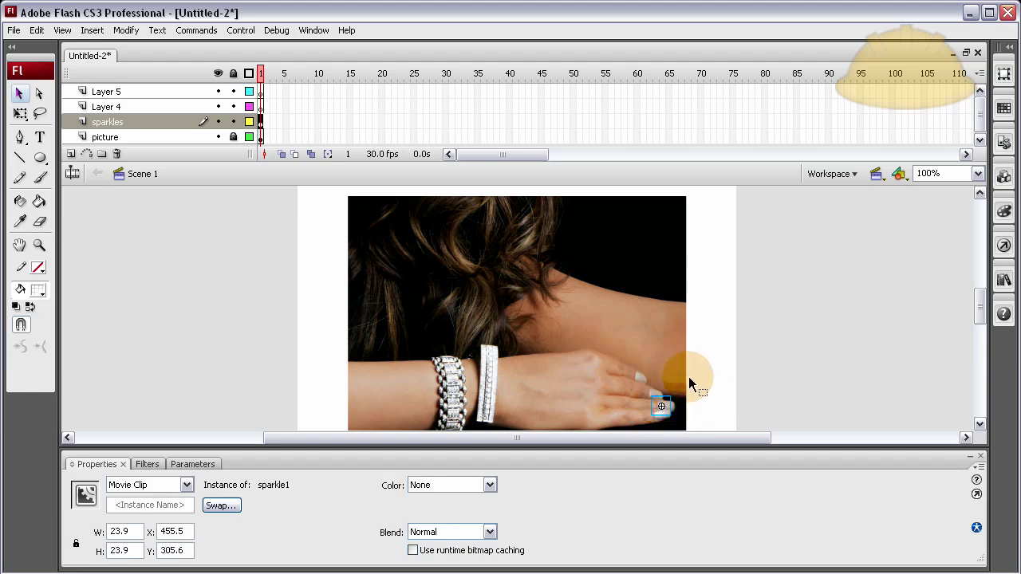
pyautogui.click(978, 173)
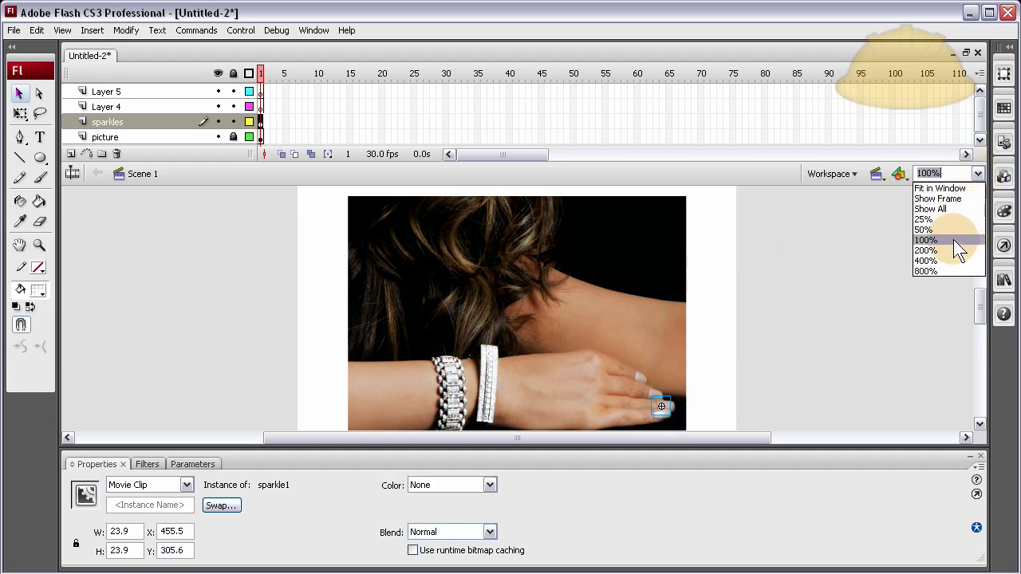
pyautogui.click(948, 261)
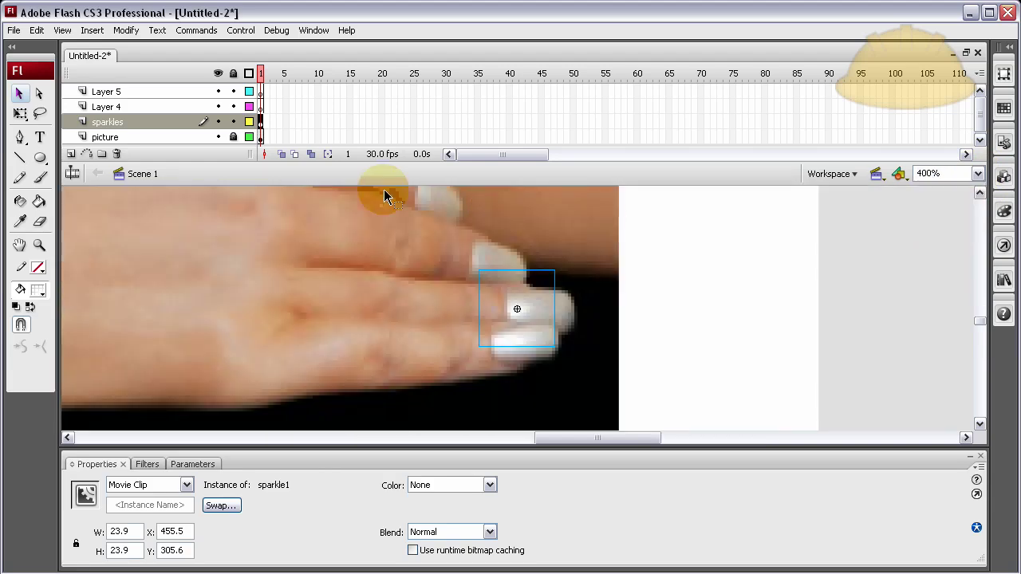
pyautogui.click(20, 114)
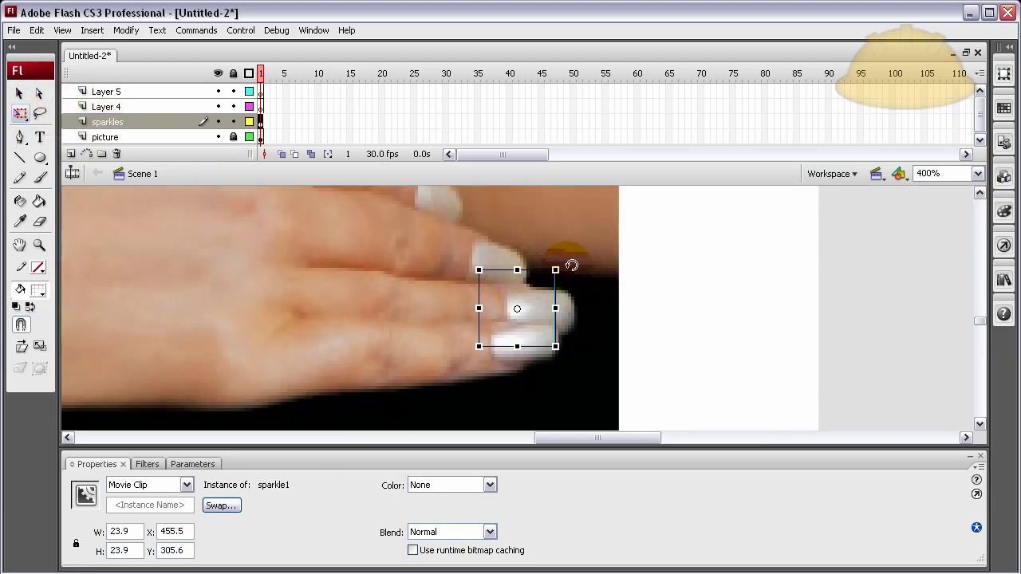
pyautogui.moveTo(555, 270); pyautogui.dragTo(536, 279)
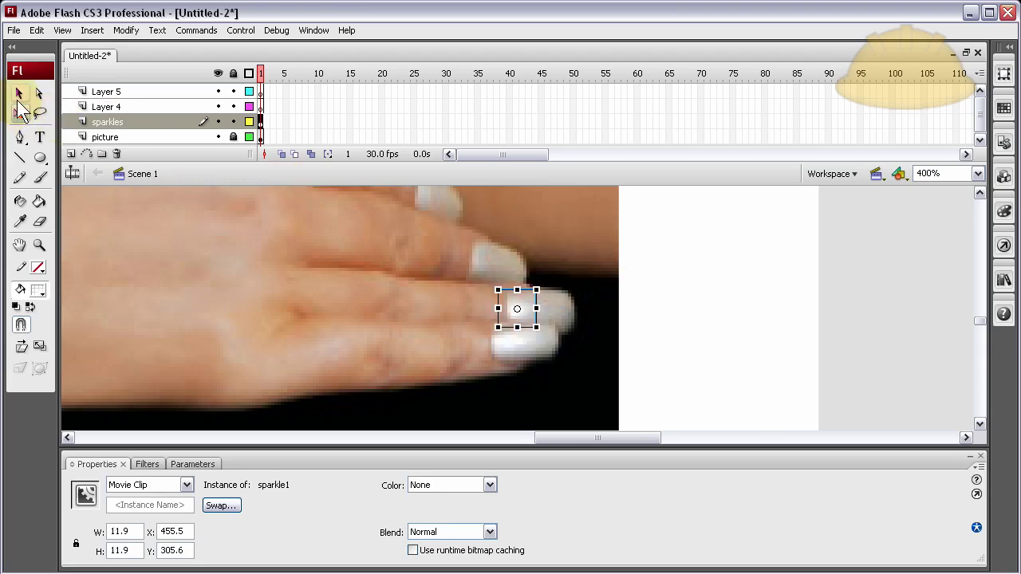
pyautogui.click(19, 93)
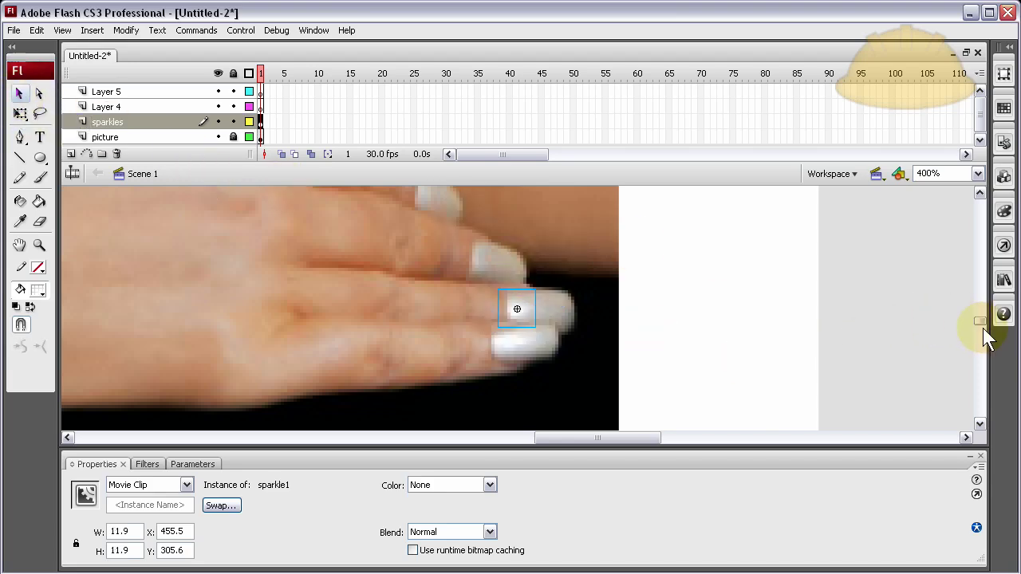
# Step: Rotate the small fingernail sparkle 90° clockwise and deselect it
pyautogui.click(137, 31)
pyautogui.moveTo(168, 201)
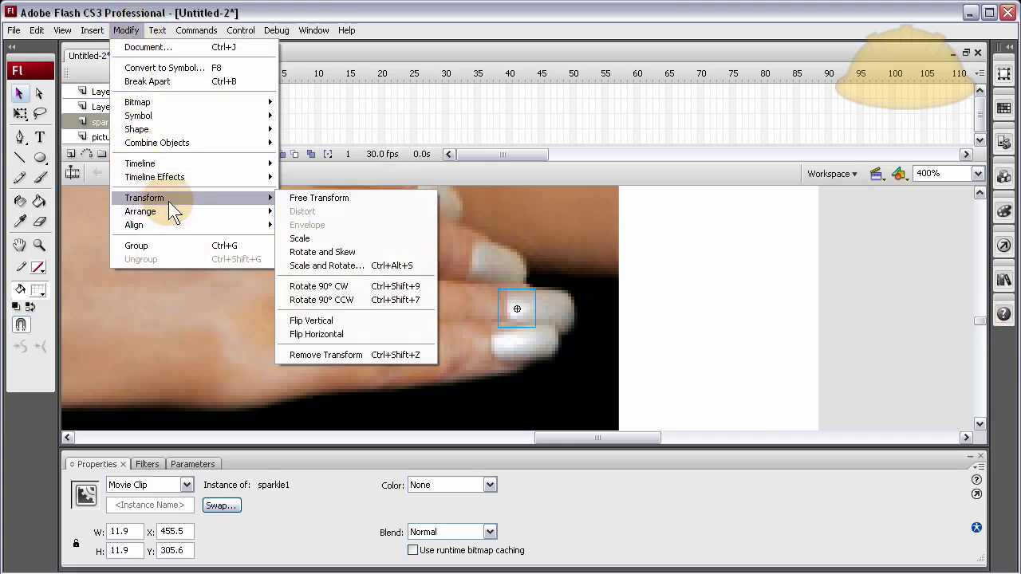
pyautogui.click(307, 288)
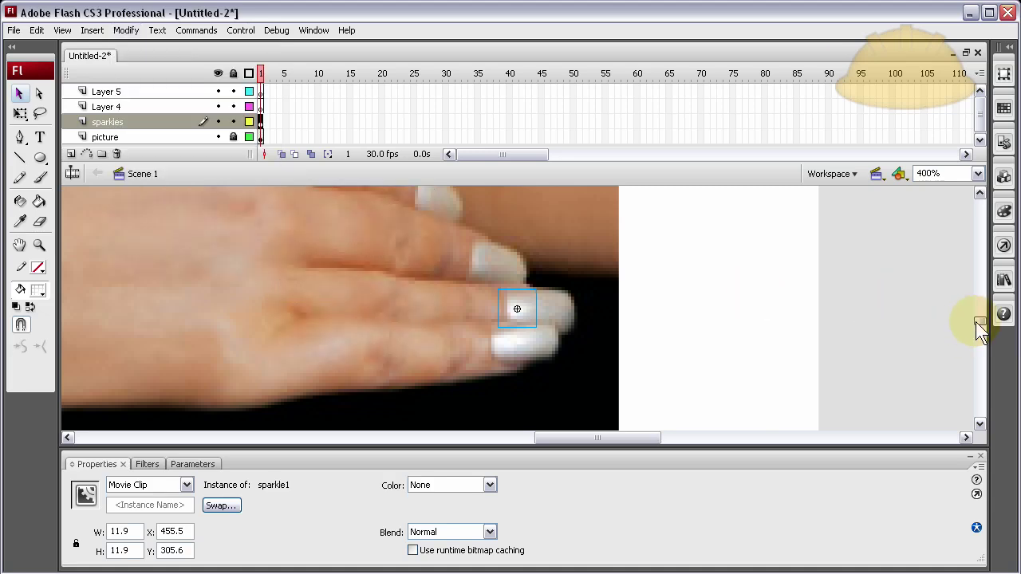
pyautogui.click(631, 317)
# Step: Cut the fingernail sparkle from the sparkles layer and paste it in place at frame 1 of Layer 5
pyautogui.click(523, 311)
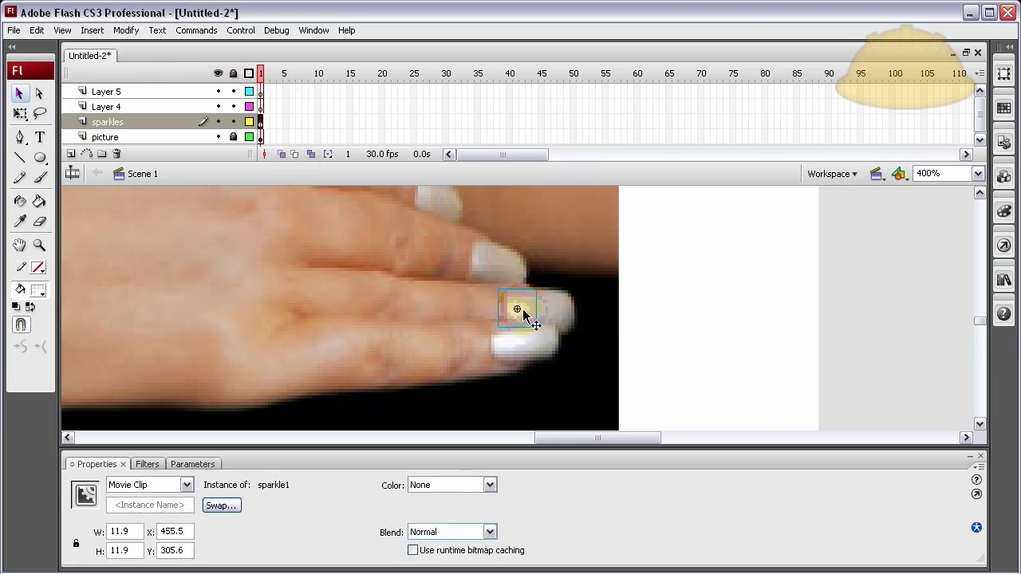
pyautogui.press('Delete')
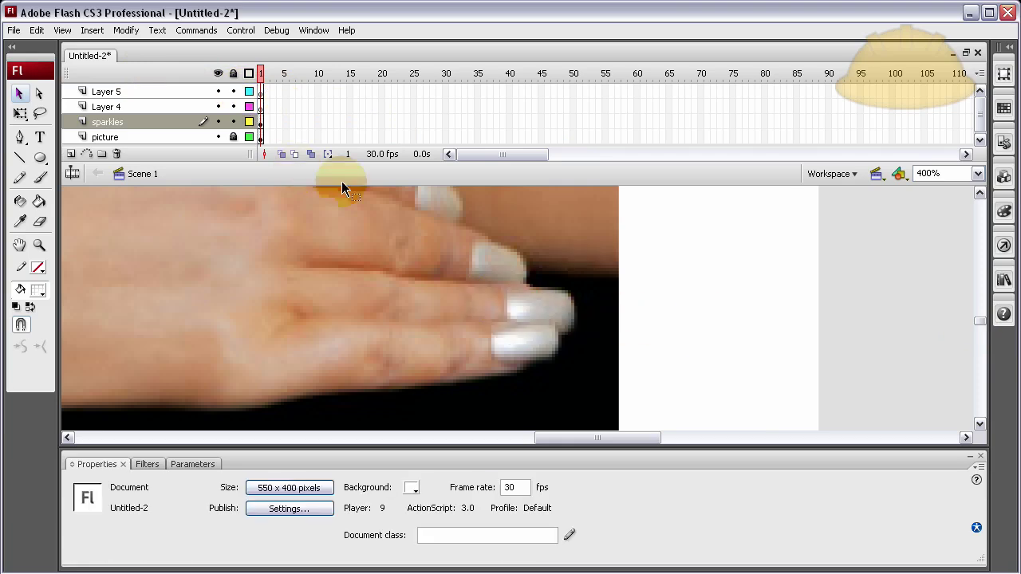
pyautogui.click(263, 94)
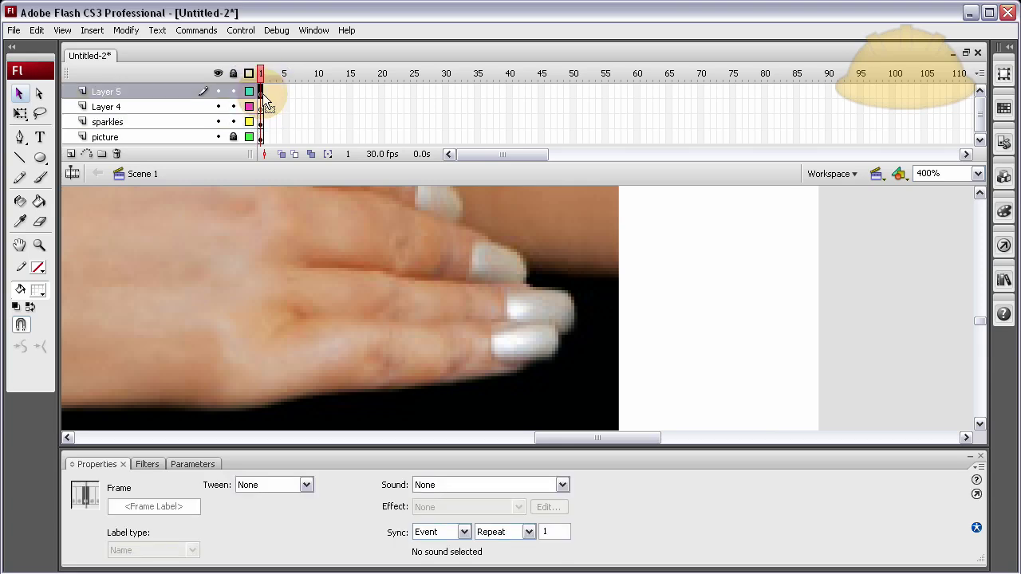
pyautogui.hotkey('ctrl', 'shift', 'v')
pyautogui.click(667, 311)
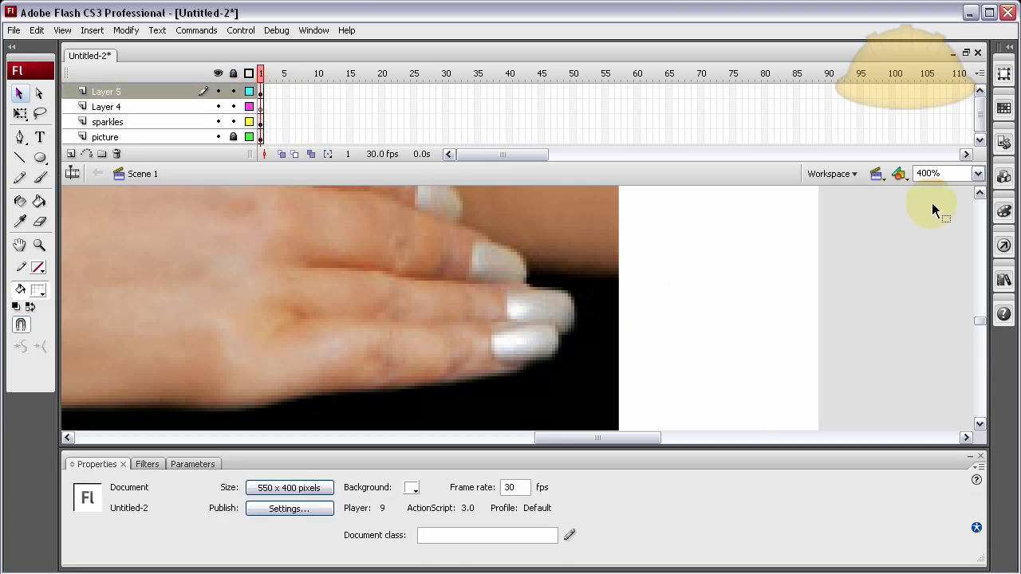
# Step: Move the right bracelet's sparkle from the sparkles layer to frame 1 of Layer 4 in the same position, and test the movie
pyautogui.click(978, 174)
pyautogui.click(927, 247)
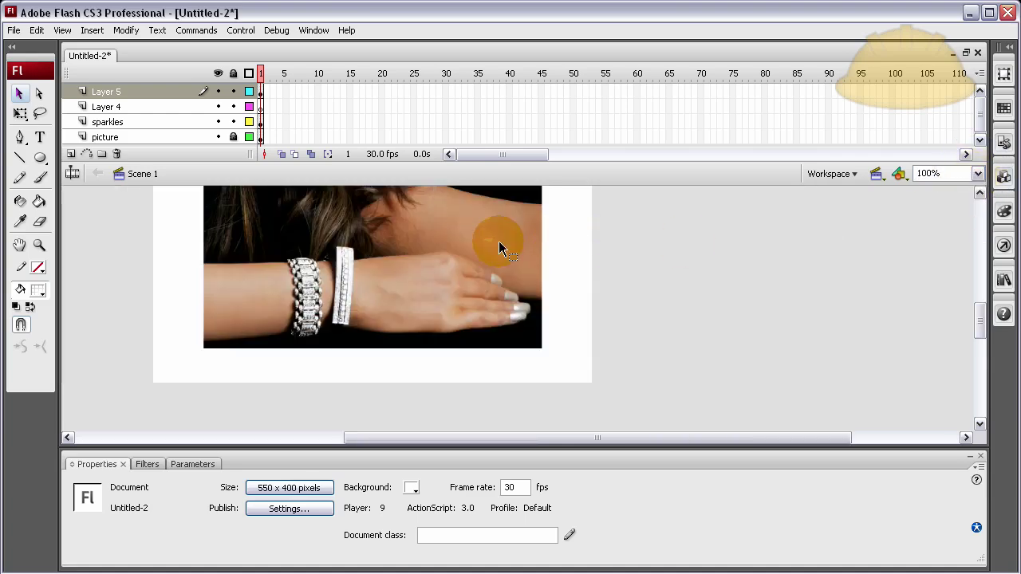
pyautogui.click(344, 249)
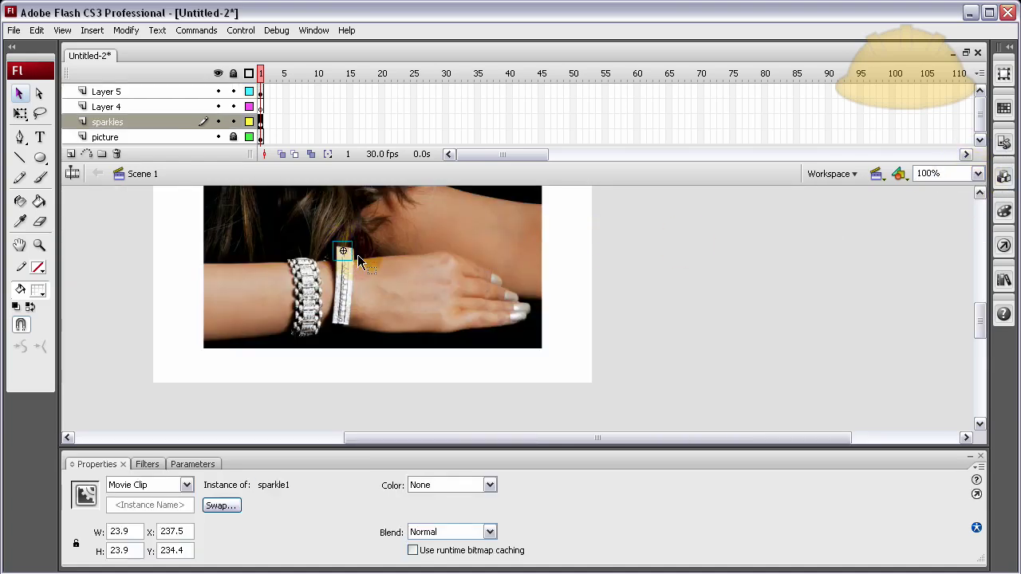
pyautogui.scroll(3, 361, 264)
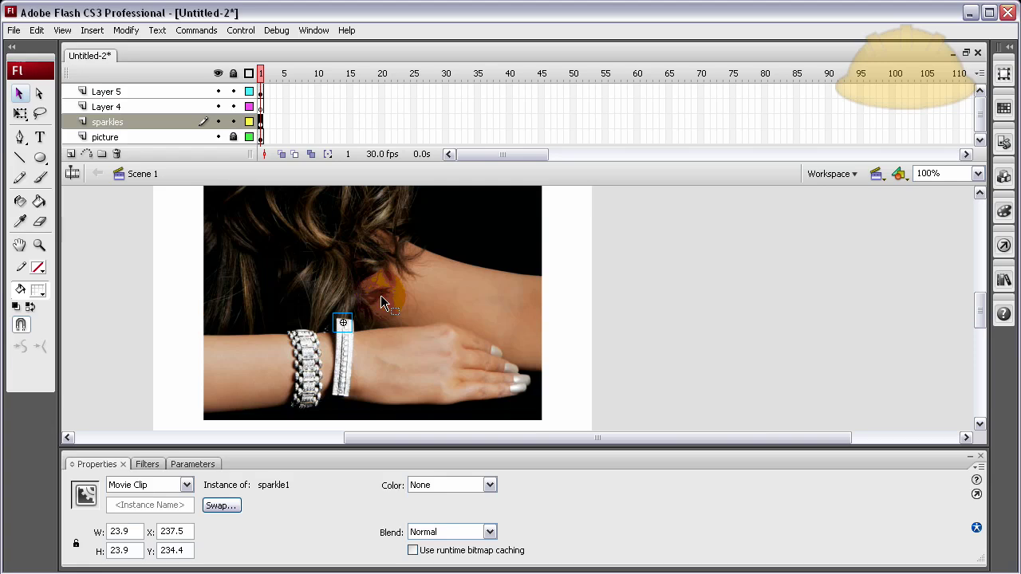
pyautogui.click(381, 295)
pyautogui.click(262, 107)
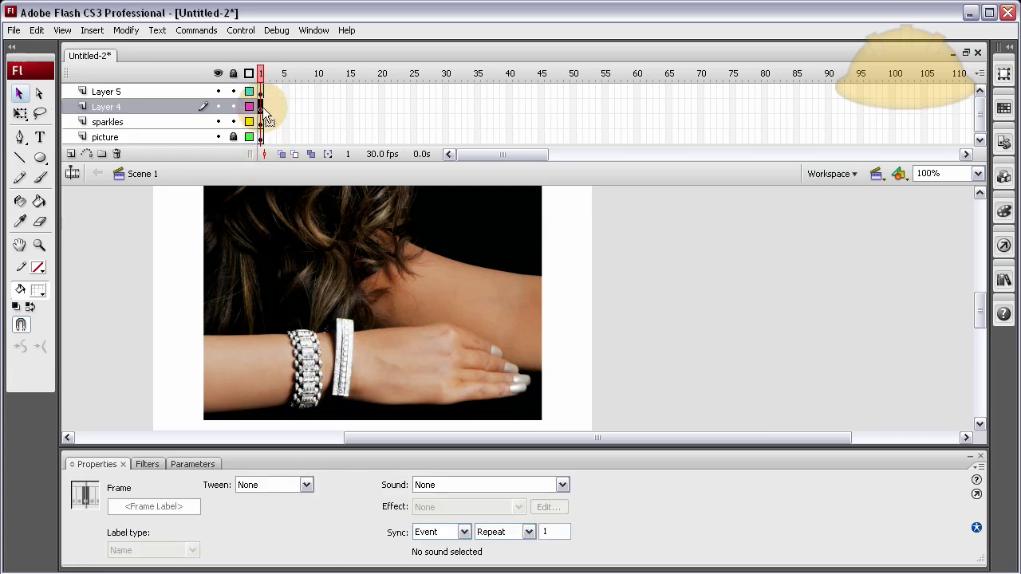
pyautogui.click(695, 280)
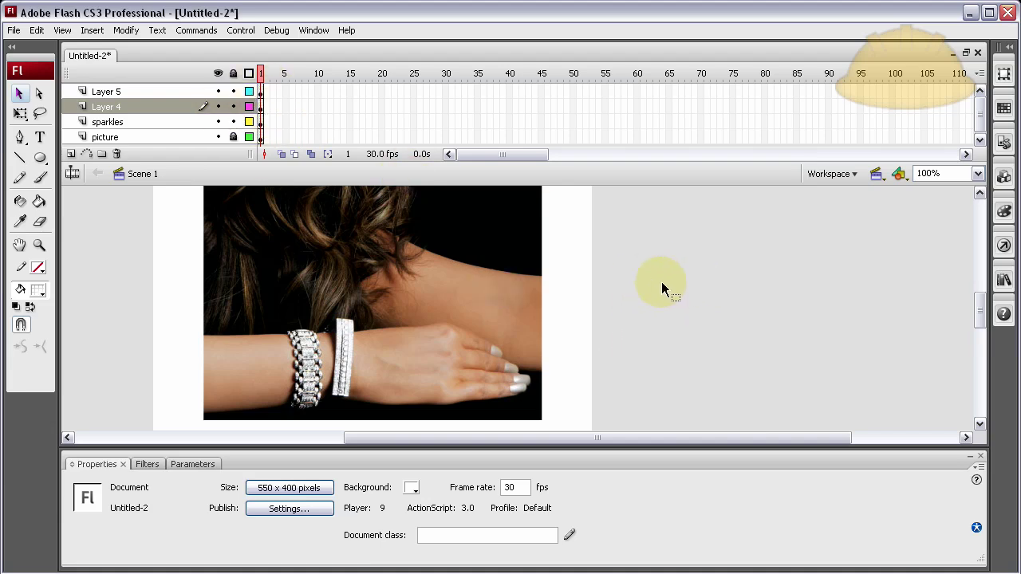
pyautogui.hotkey('ctrl', 'Return')
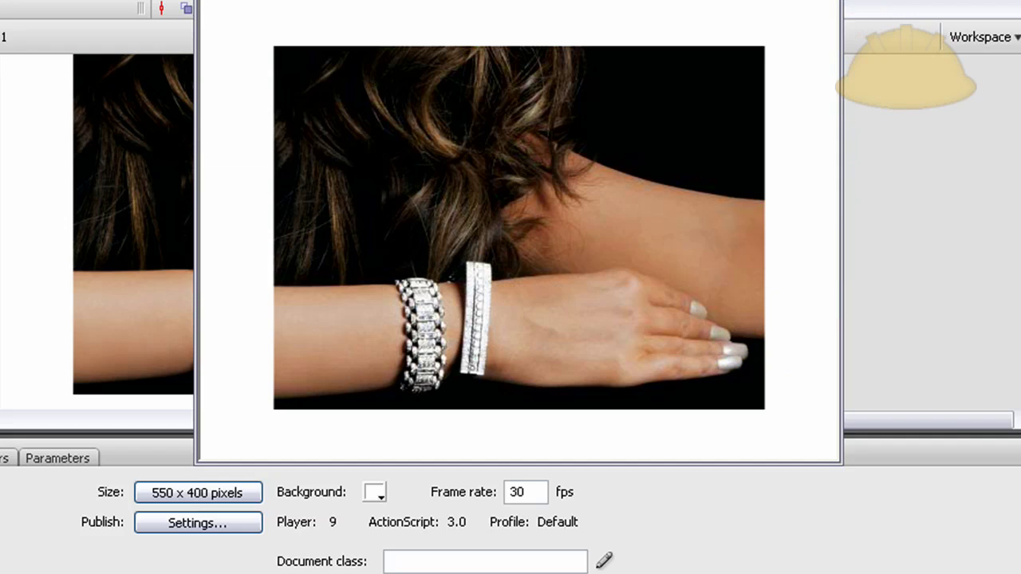
# Step: Close the movie preview and extend the picture layer's frames to frame 50
pyautogui.click(821, 2)
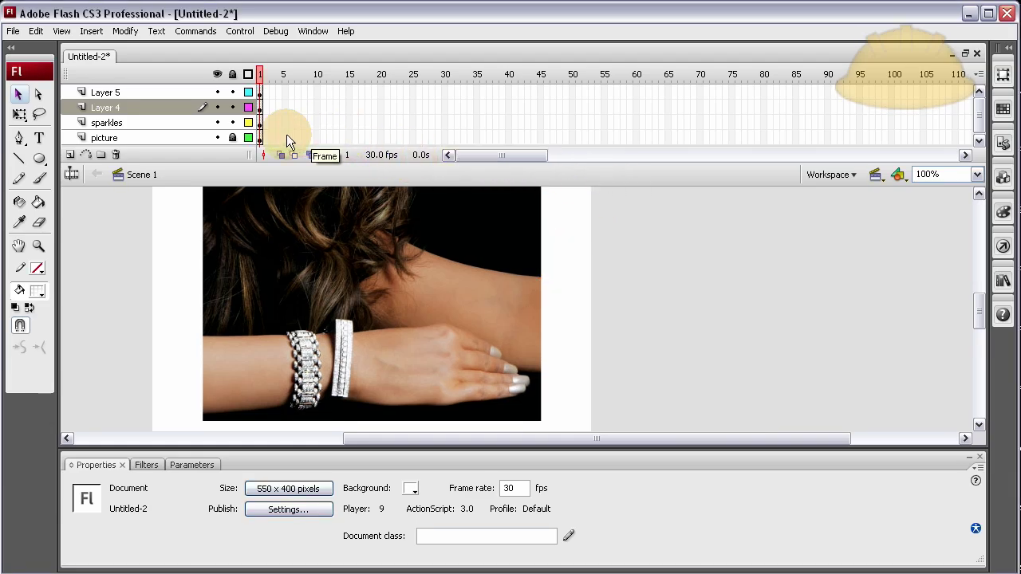
pyautogui.click(572, 138)
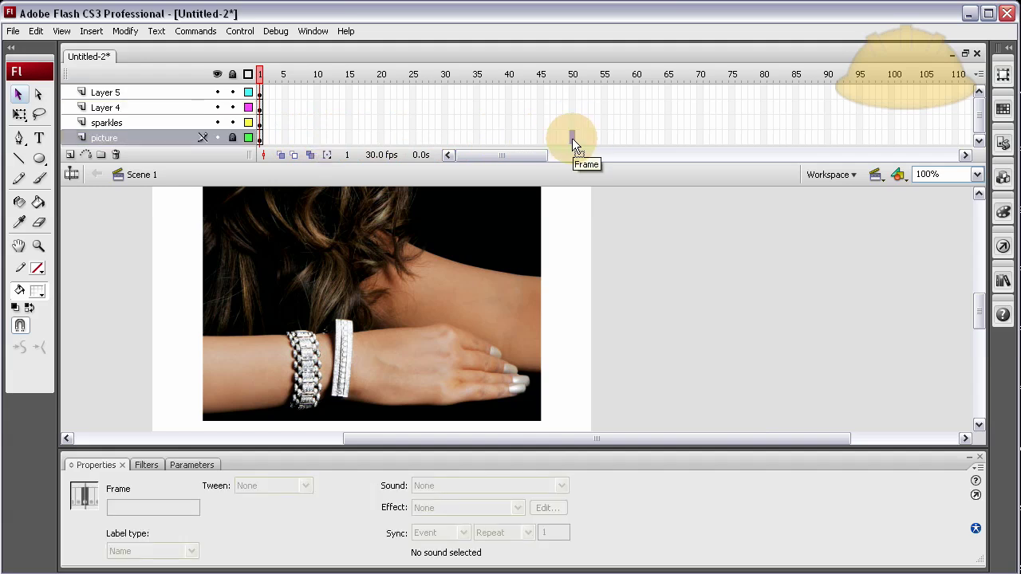
pyautogui.press('F5')
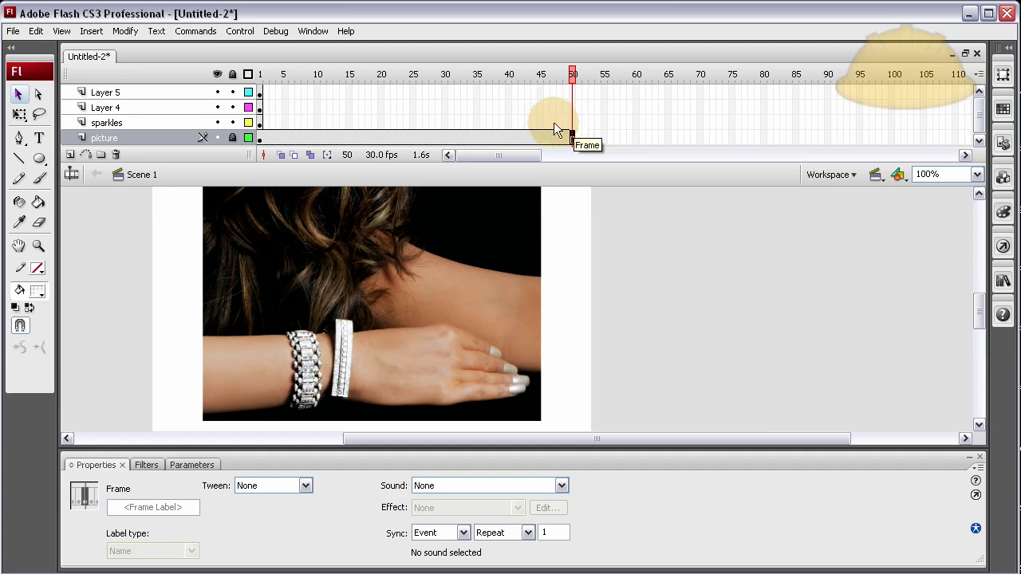
# Step: Rename the sparkles layer as "sparkle 1"
pyautogui.click(572, 123)
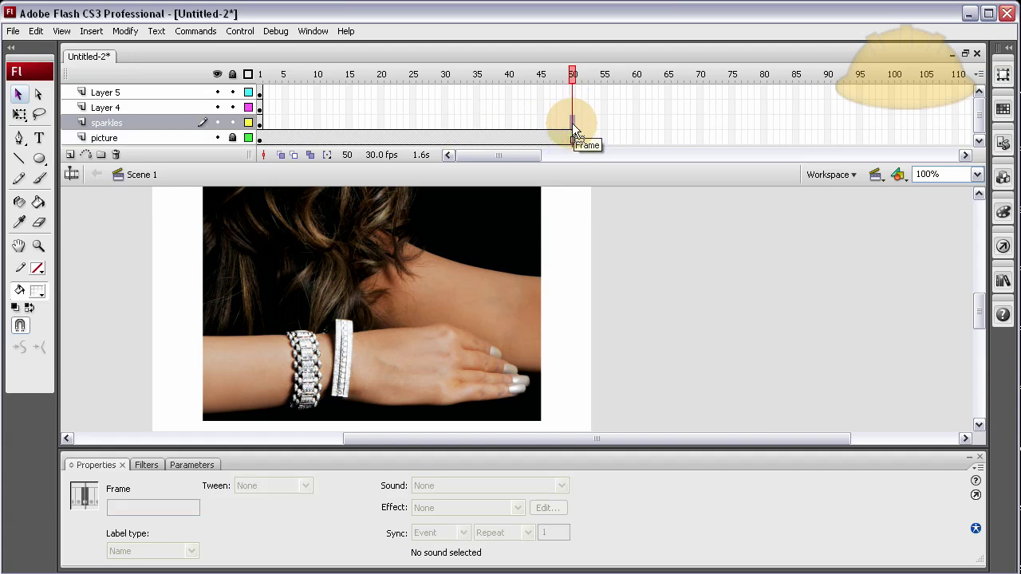
pyautogui.click(117, 124)
pyautogui.click(127, 96)
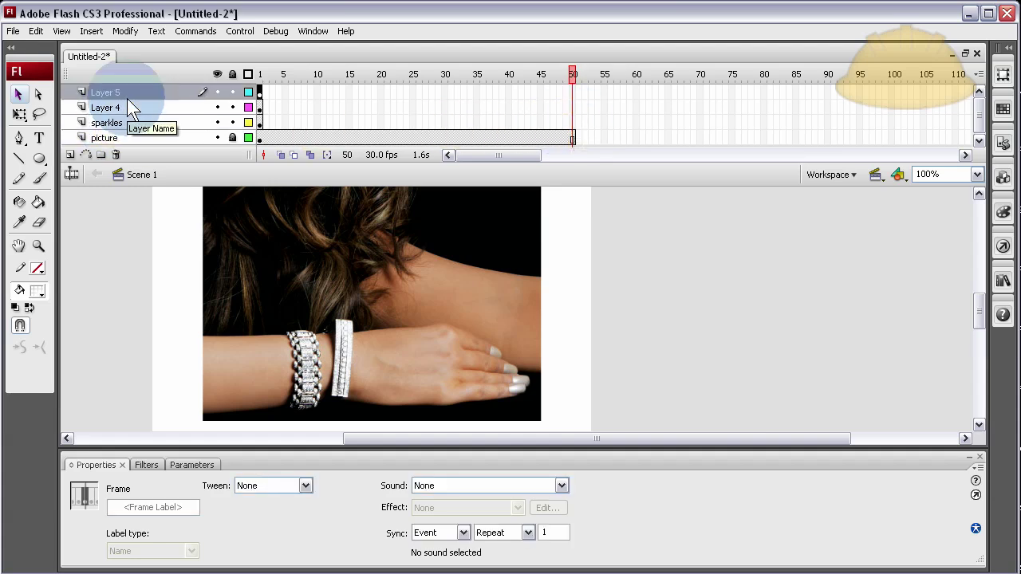
pyautogui.click(129, 106)
pyautogui.doubleClick(120, 122)
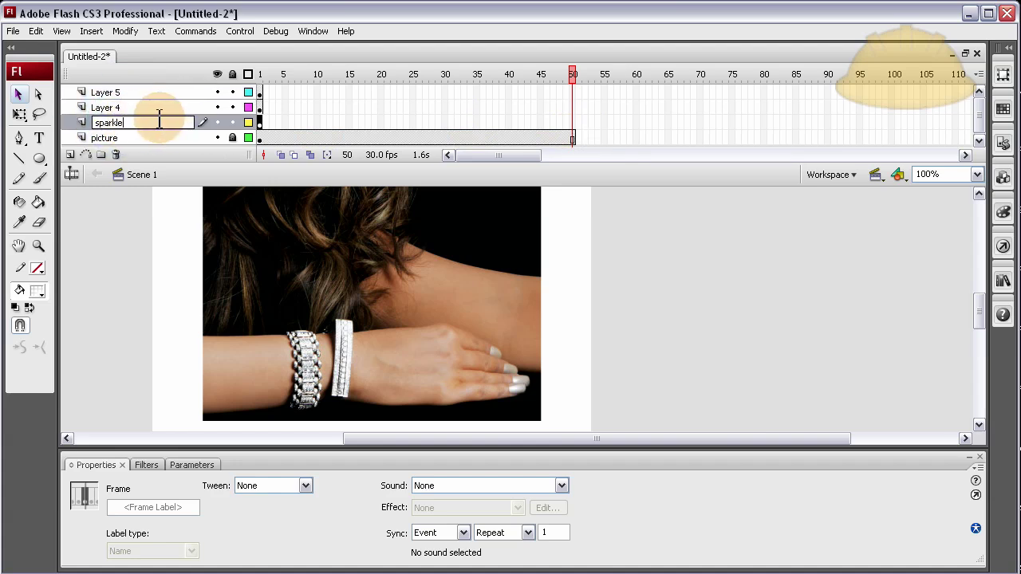
pyautogui.write('1')
pyautogui.press('Return')
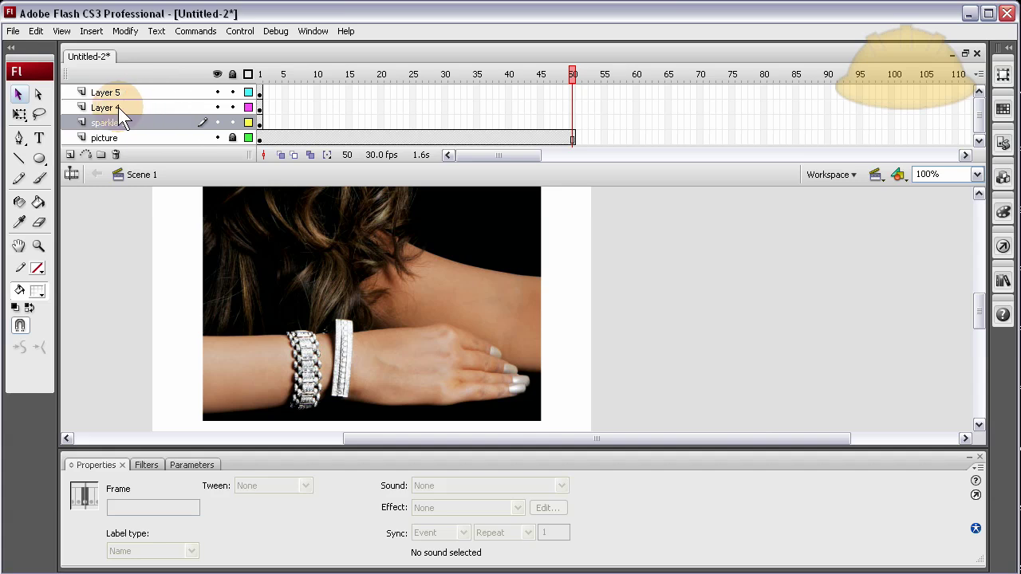
# Step: Extend the sparkle 1 layer's frames to frame 50
pyautogui.click(132, 92)
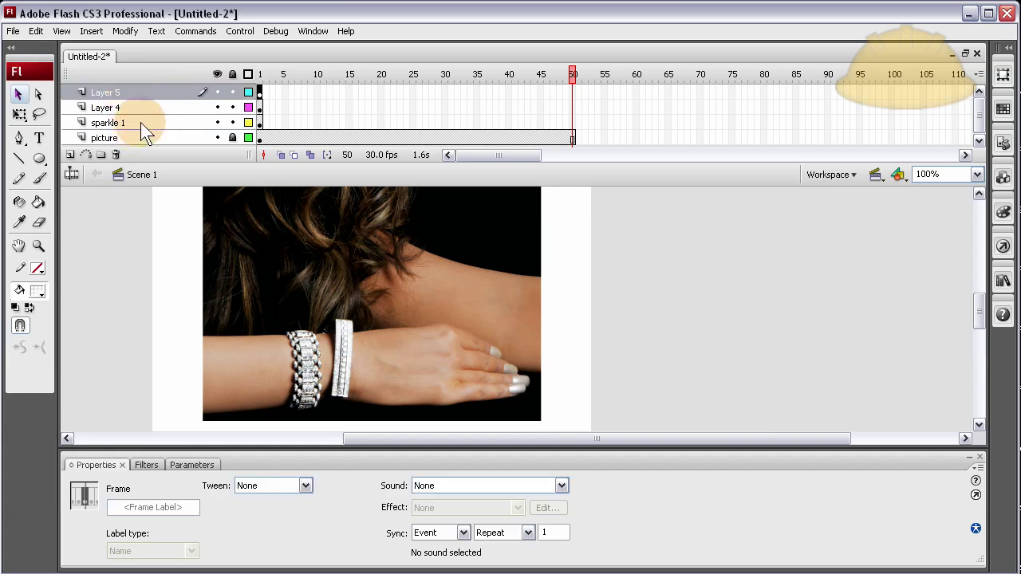
pyautogui.click(265, 123)
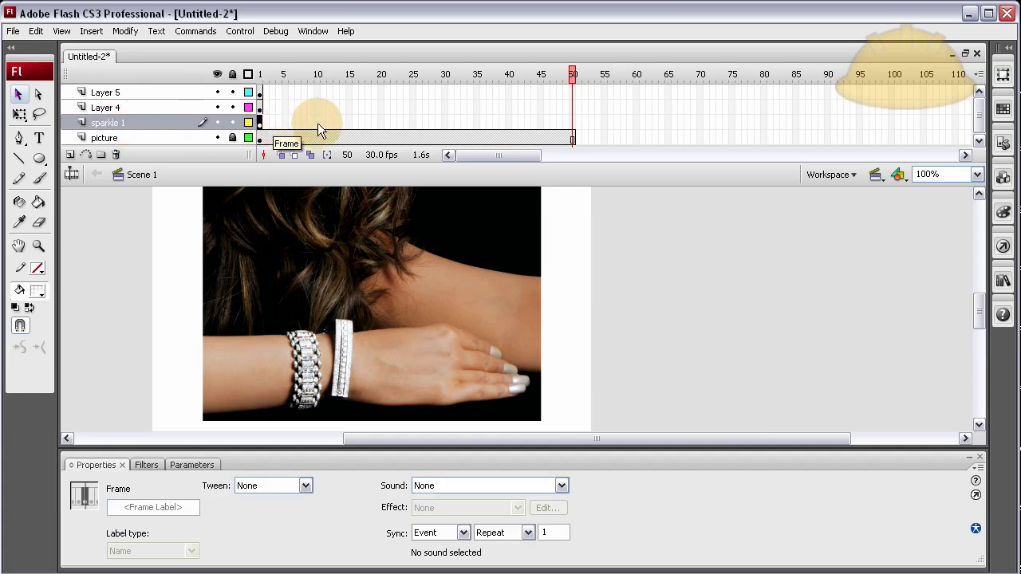
pyautogui.click(573, 123)
pyautogui.press('F6')
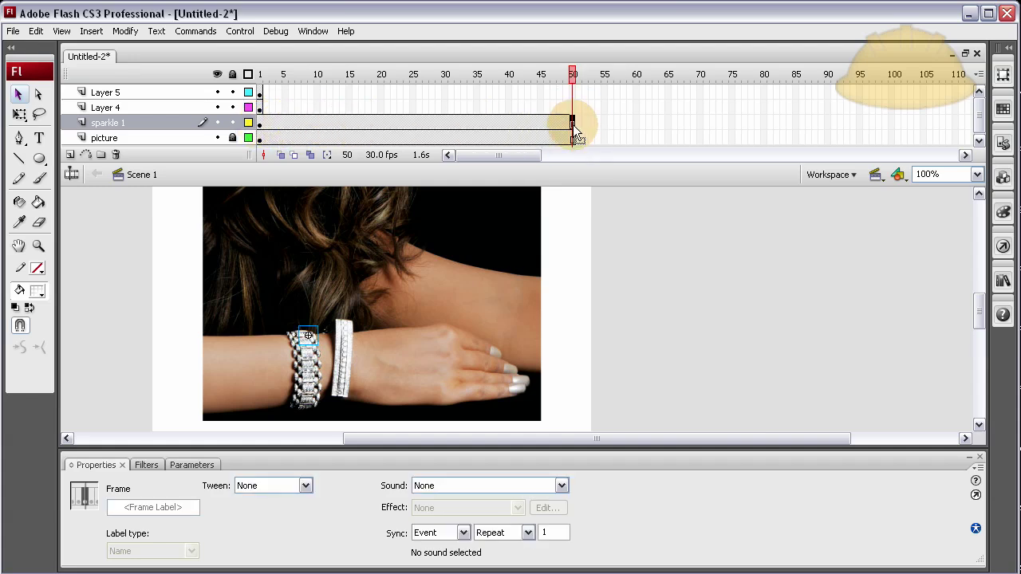
# Step: Move Layer 4's sparkle keyframe from frame 1 to frame 10 and extend the layer to frame 50
pyautogui.click(260, 107)
pyautogui.moveTo(260, 108); pyautogui.dragTo(316, 109)
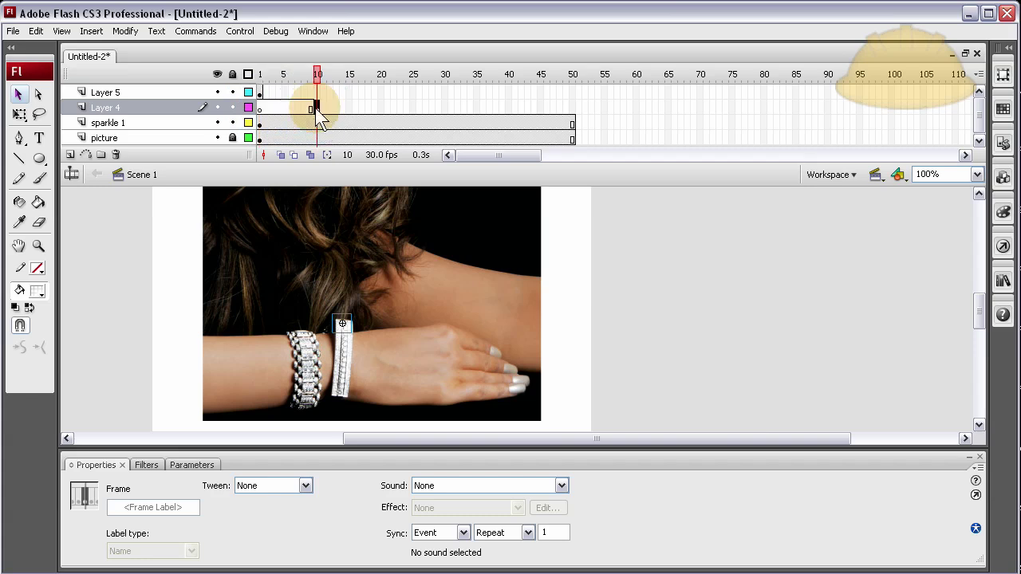
pyautogui.click(573, 107)
pyautogui.press('F5')
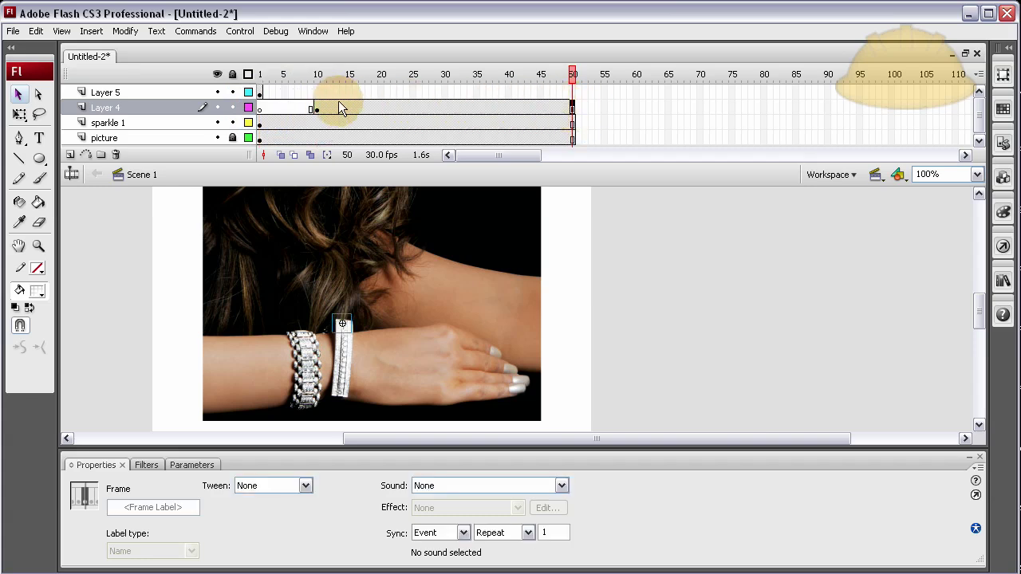
# Step: Delay Layer 5's fingernail sparkle to frame 20, lasting until frame 50, and test the movie
pyautogui.click(259, 92)
pyautogui.moveTo(260, 92); pyautogui.dragTo(381, 96)
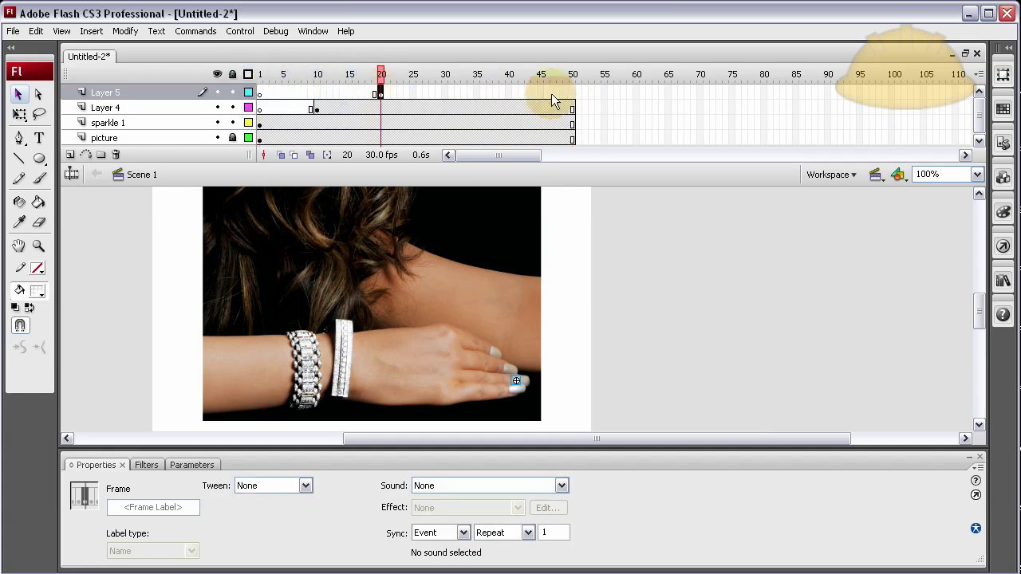
pyautogui.click(572, 92)
pyautogui.press('F5')
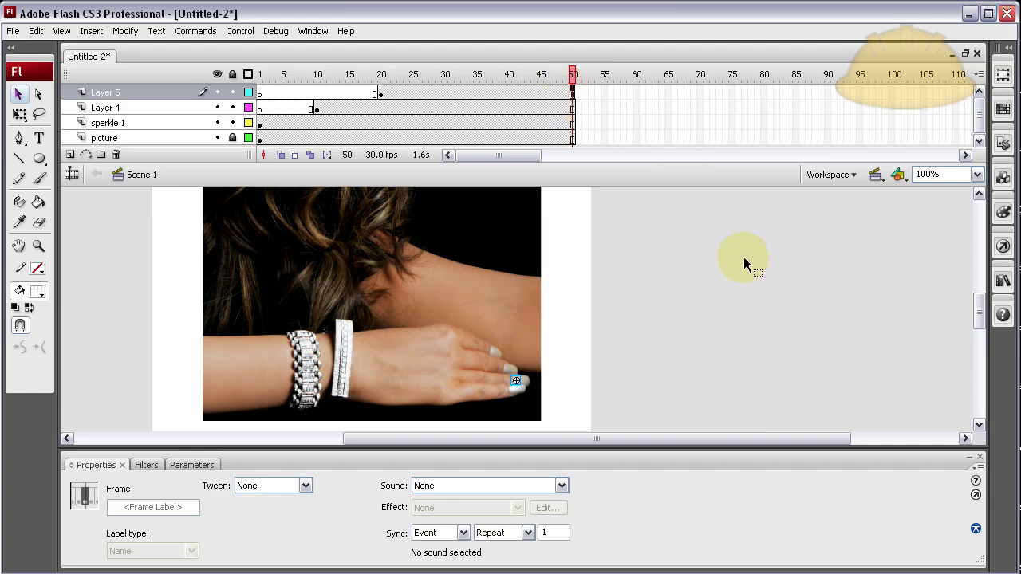
pyautogui.hotkey('ctrl', 'Return')
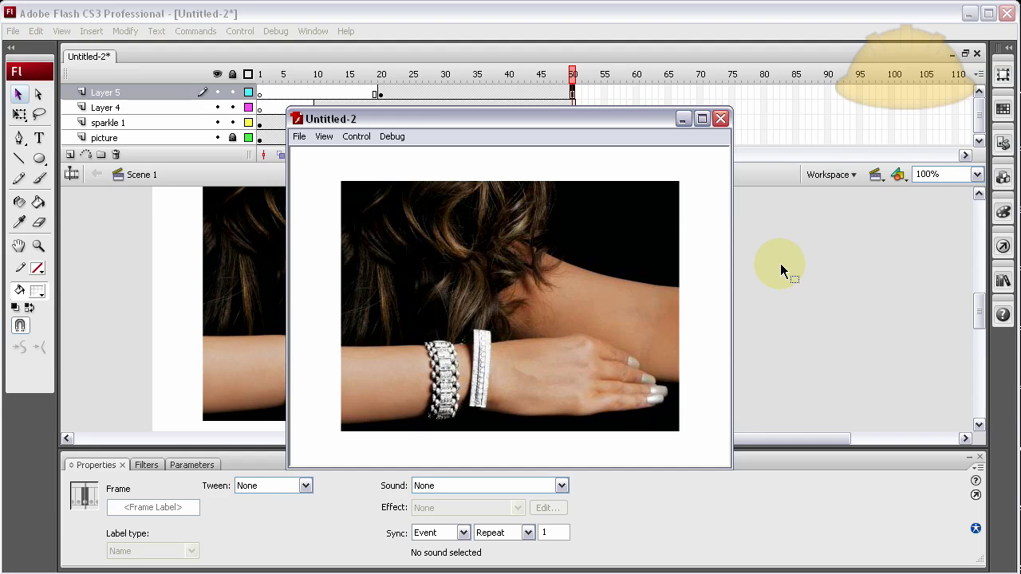
pyautogui.click(721, 118)
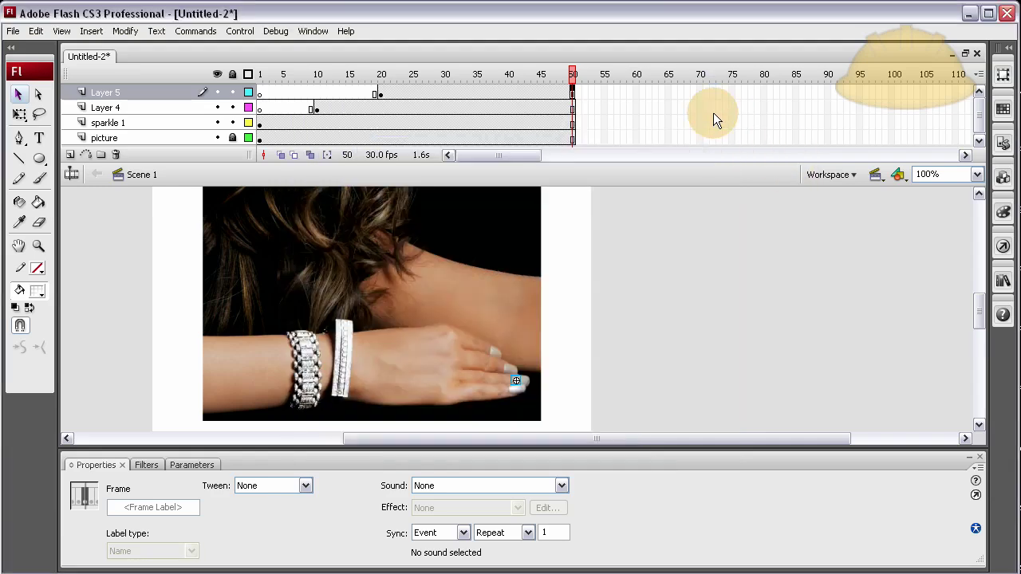
# Step: Paste two copies of the Layer 5 fingernail sparkle at frame 20, at about X 243.4, Y 267.1 and X 185.4, Y 305.6 on the bracelets
pyautogui.click(378, 95)
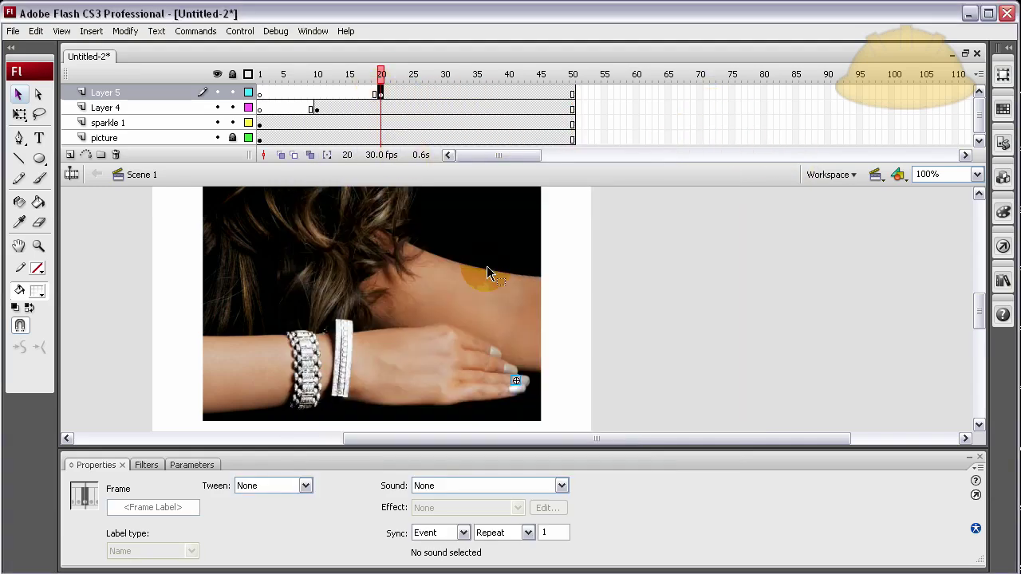
pyautogui.click(606, 384)
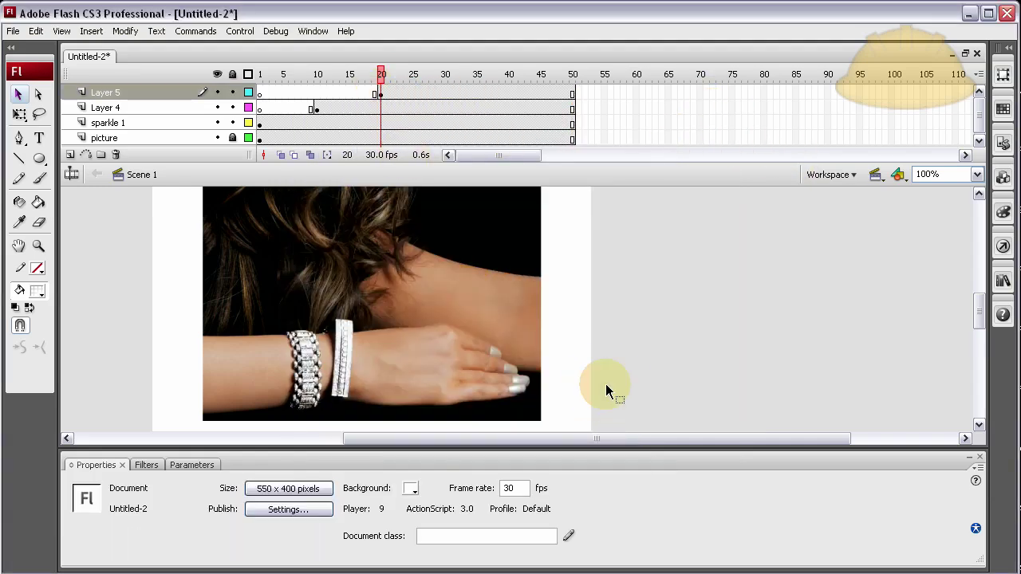
pyautogui.click(514, 379)
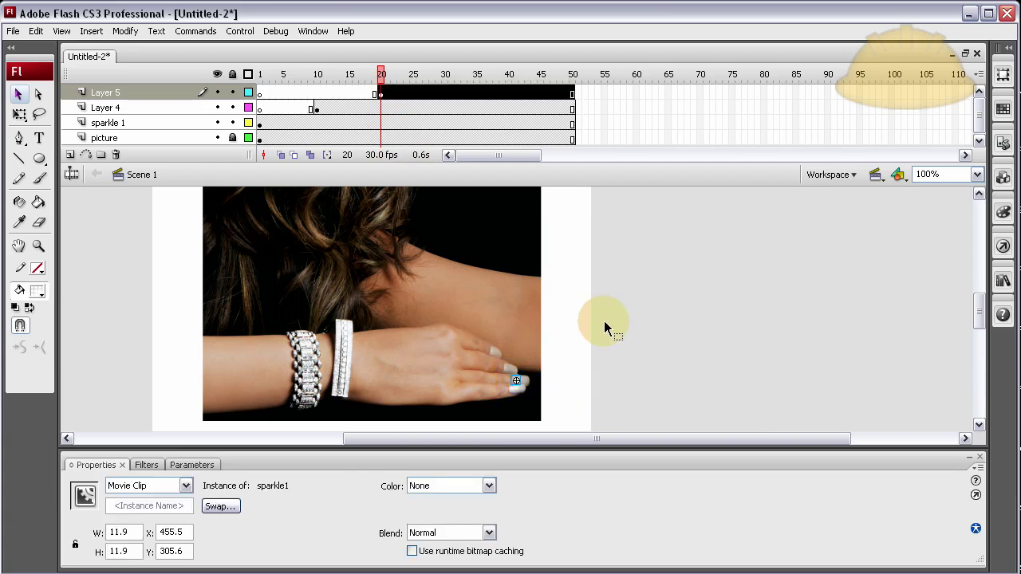
pyautogui.click(381, 95)
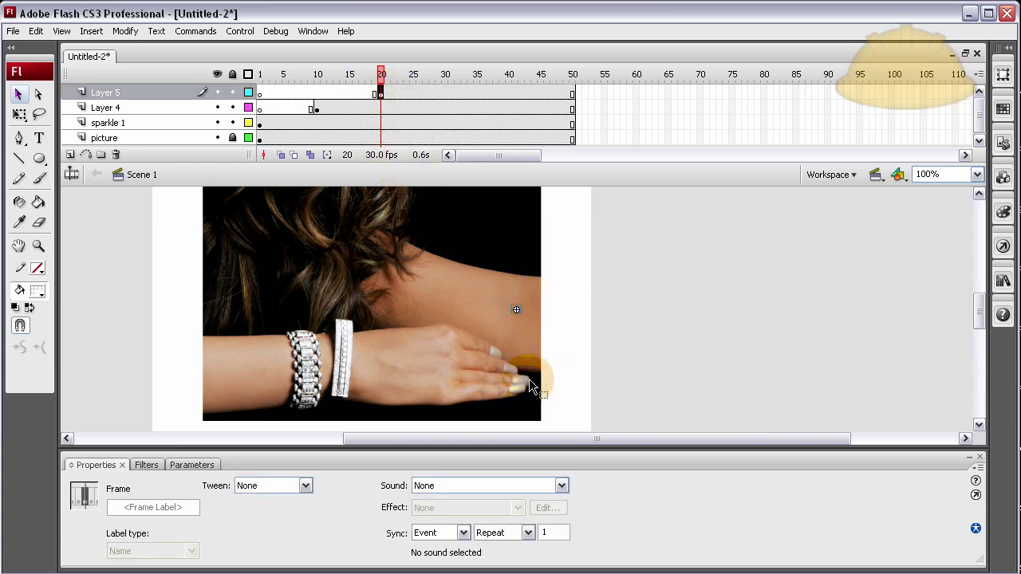
pyautogui.moveTo(516, 380); pyautogui.dragTo(517, 312)
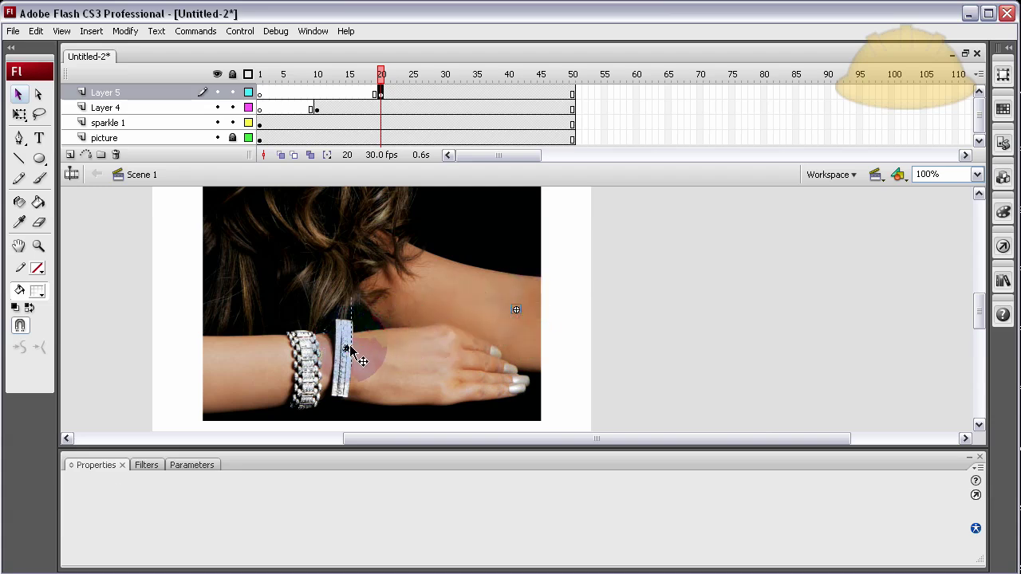
pyautogui.moveTo(348, 359); pyautogui.dragTo(348, 354)
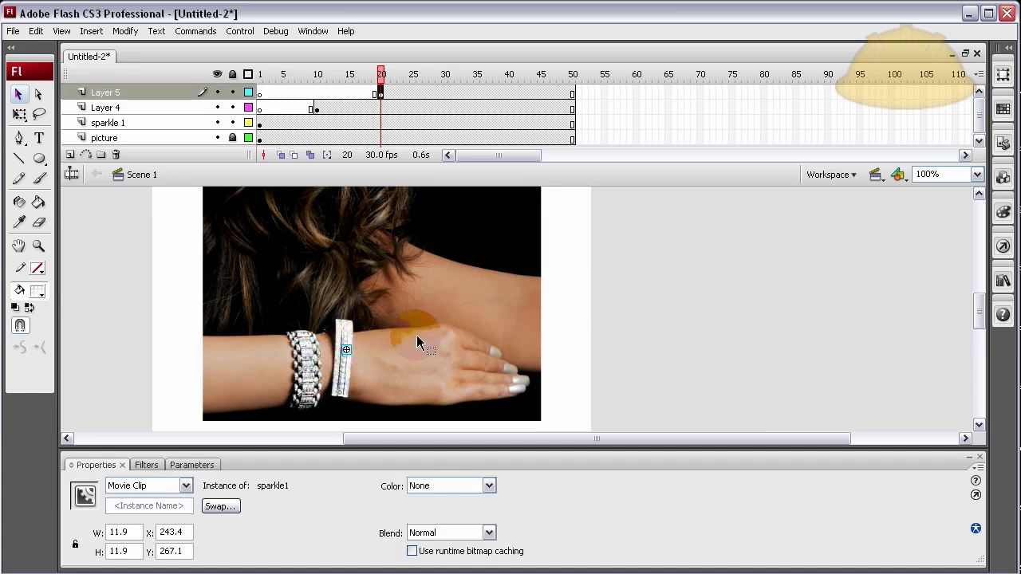
pyautogui.moveTo(346, 350); pyautogui.dragTo(517, 312)
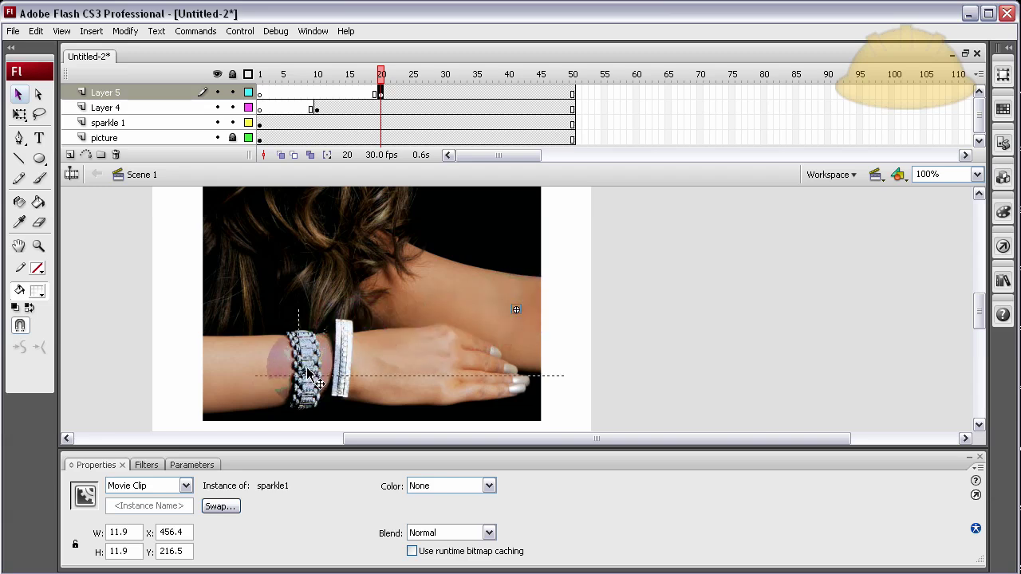
pyautogui.moveTo(303, 357); pyautogui.dragTo(300, 381)
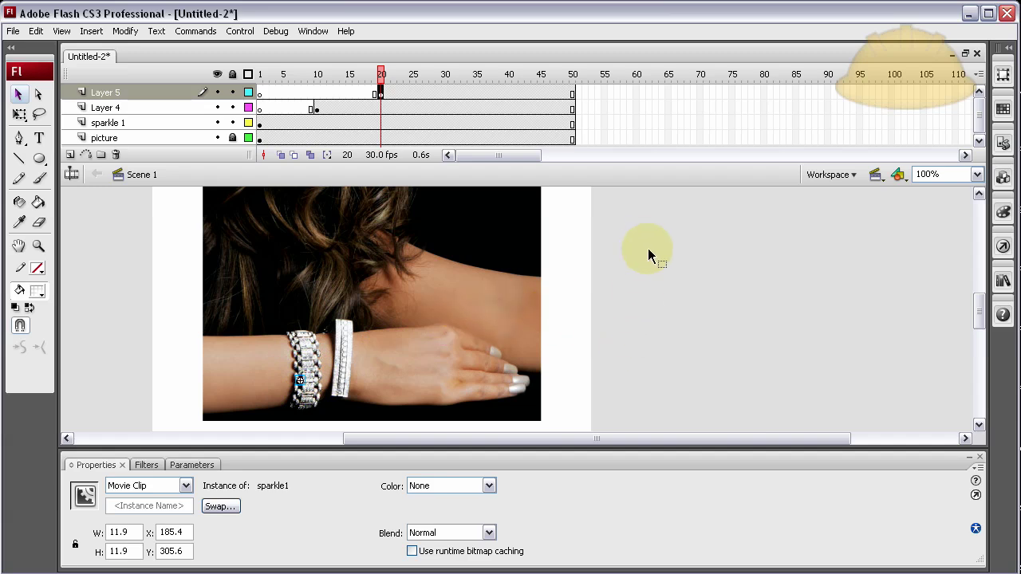
# Step: Copy Layer 4's sparkle to the left bracelet's lower end at about X 203.4, Y 319.6 and shrink it to about 16 px wide
pyautogui.click(347, 322)
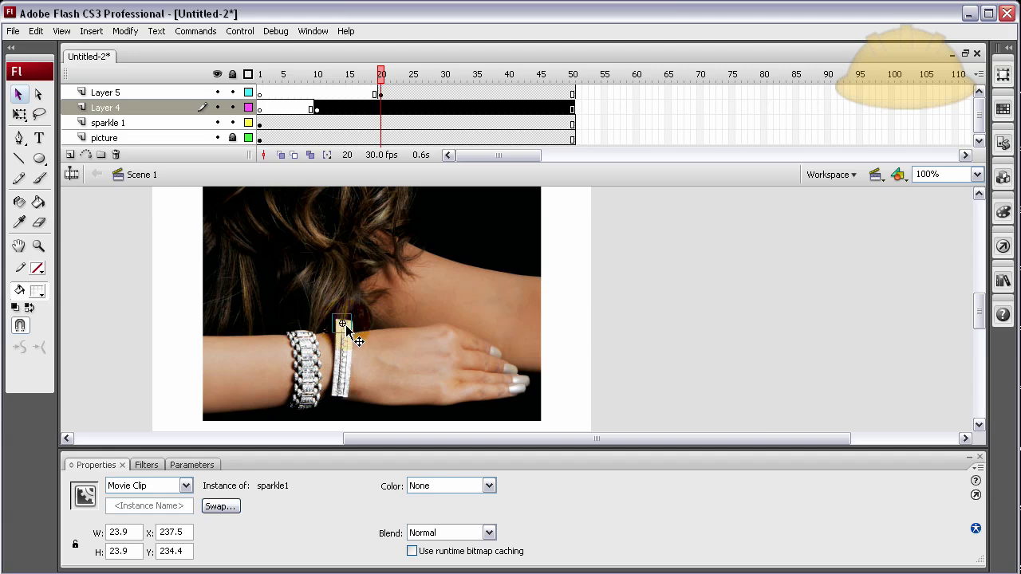
pyautogui.moveTo(345, 325); pyautogui.dragTo(423, 327)
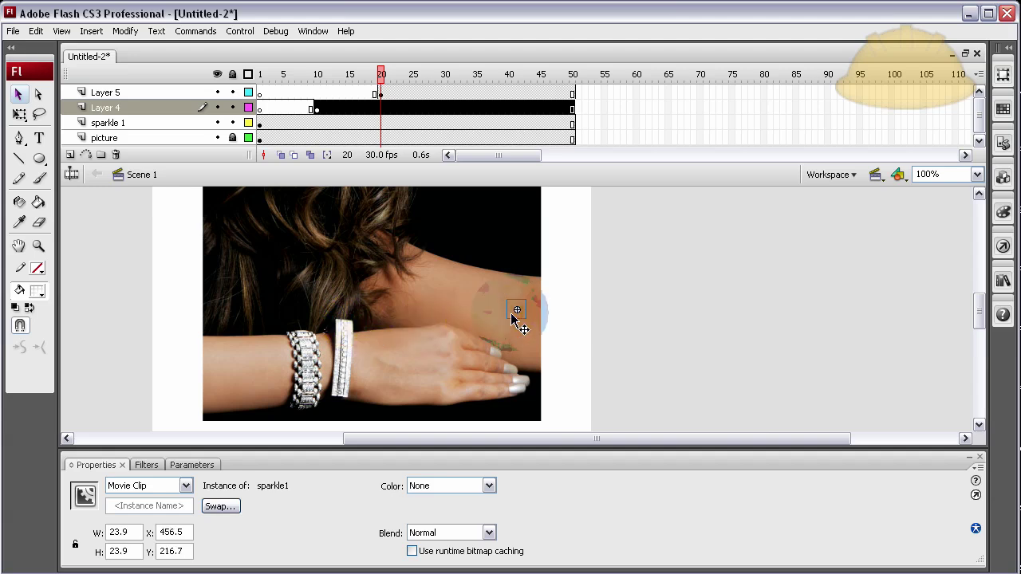
pyautogui.moveTo(514, 313); pyautogui.dragTo(311, 397)
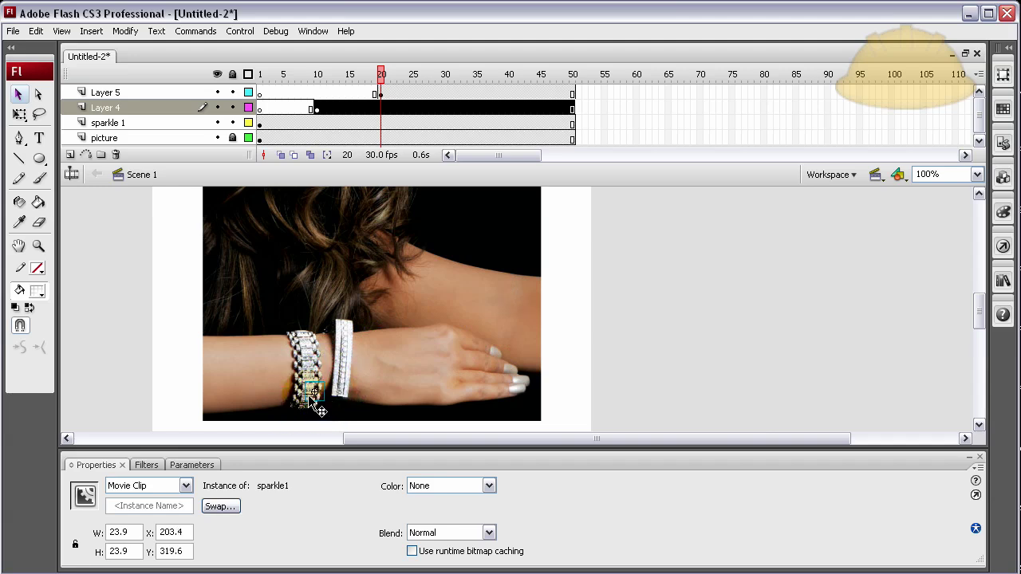
pyautogui.click(19, 113)
pyautogui.moveTo(324, 403); pyautogui.dragTo(317, 398)
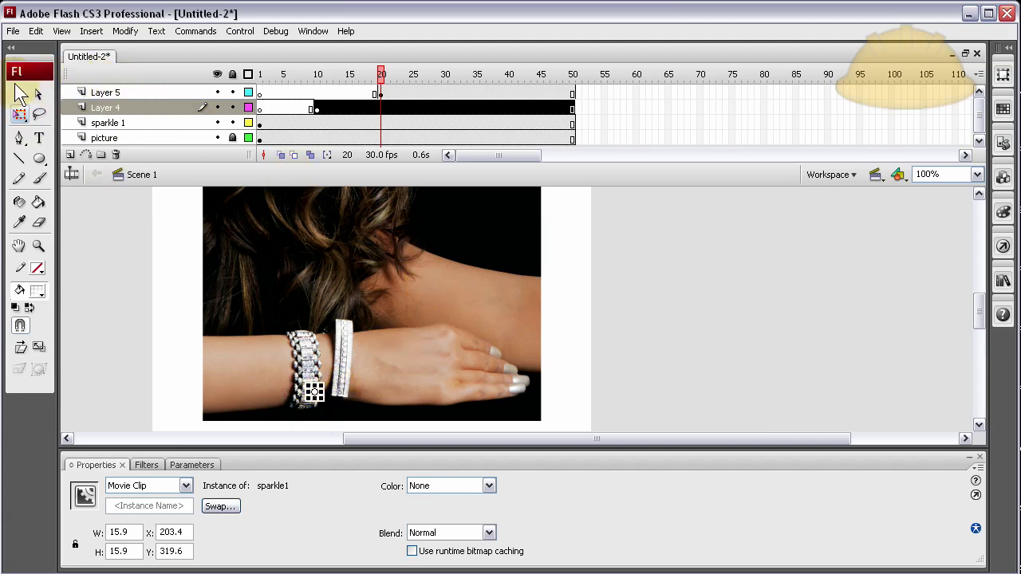
pyautogui.click(18, 94)
pyautogui.click(121, 322)
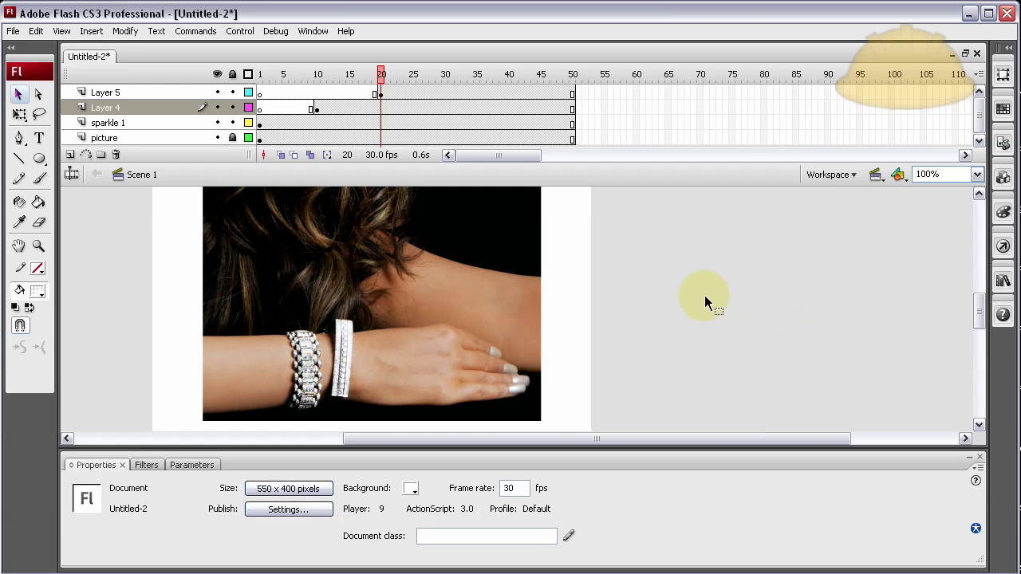
# Step: Test the movie to review the staggered sparkles on the bracelets and fingernails
pyautogui.hotkey('ctrl', 'Return')
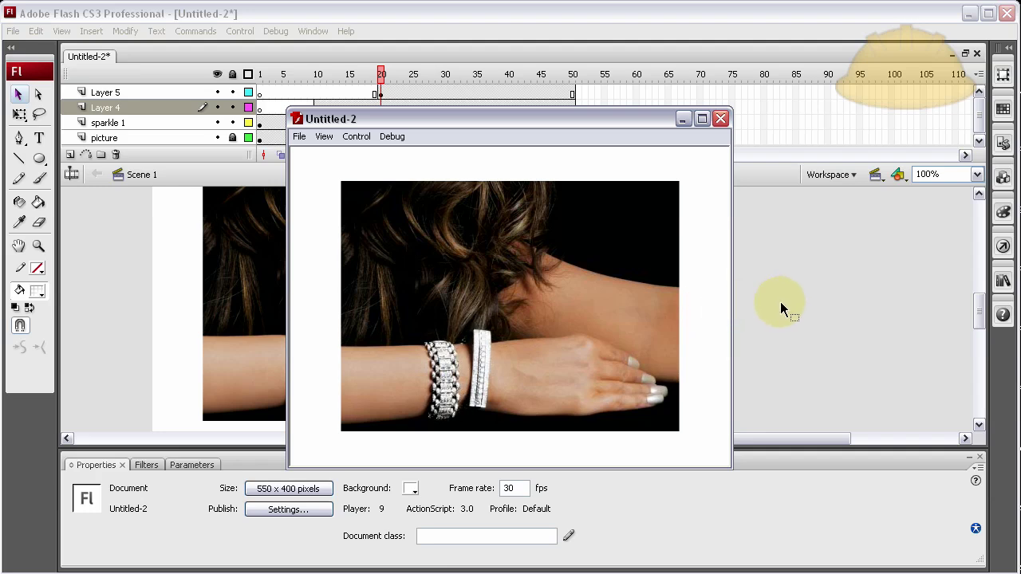
pyautogui.click(618, 282)
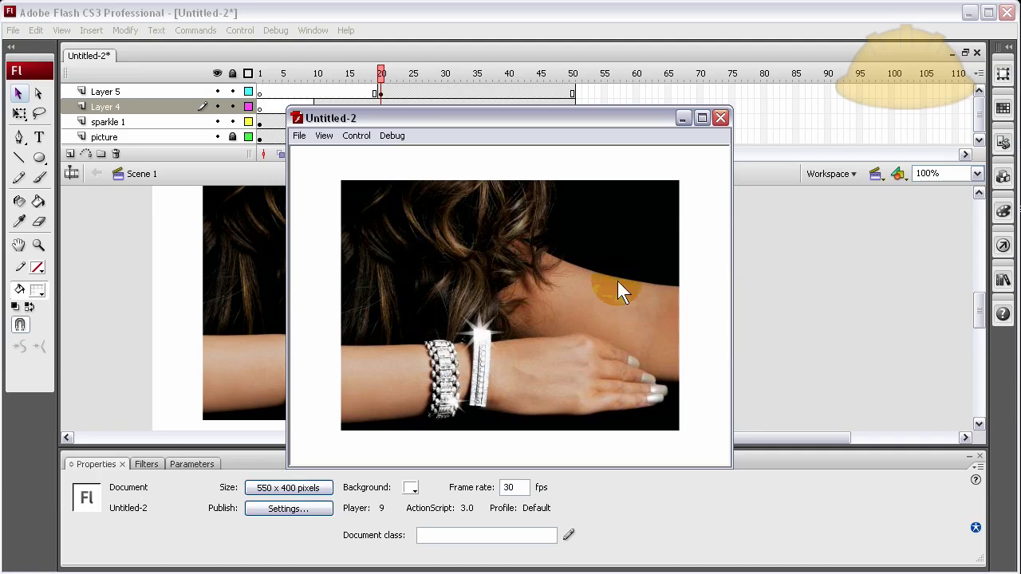